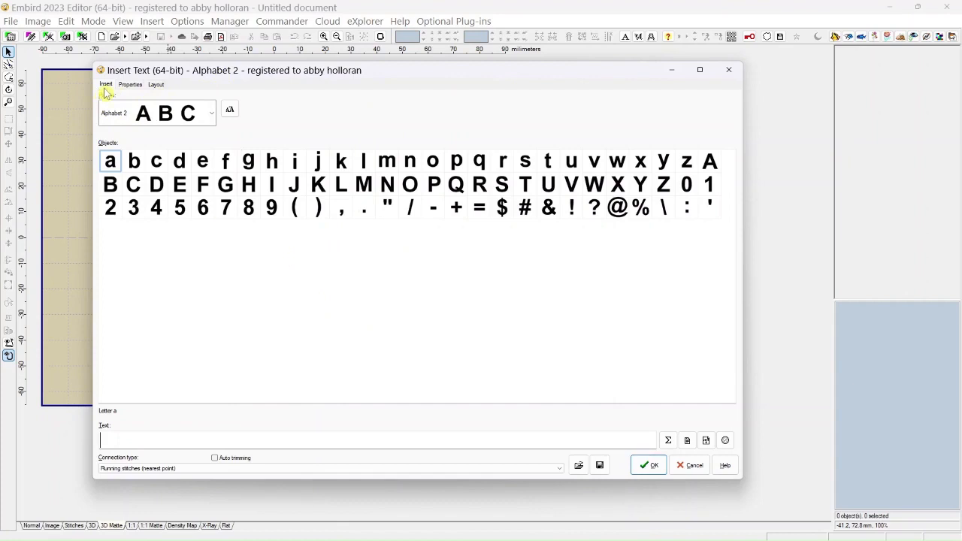
Step: Review the lettering's size and stitch properties and its baseline and layout options
{"action": "left_click", "coordinate": [153, 441]}
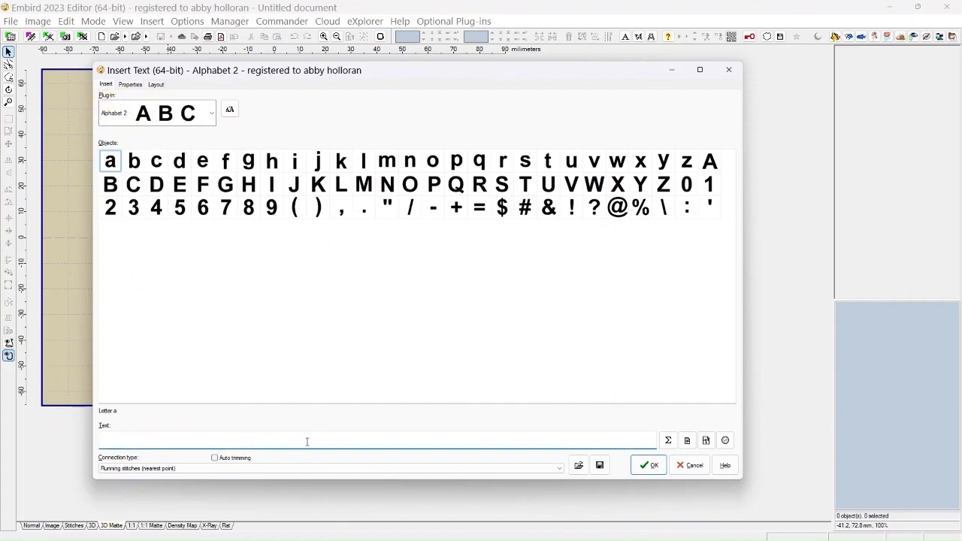
{"action": "left_click", "coordinate": [132, 85]}
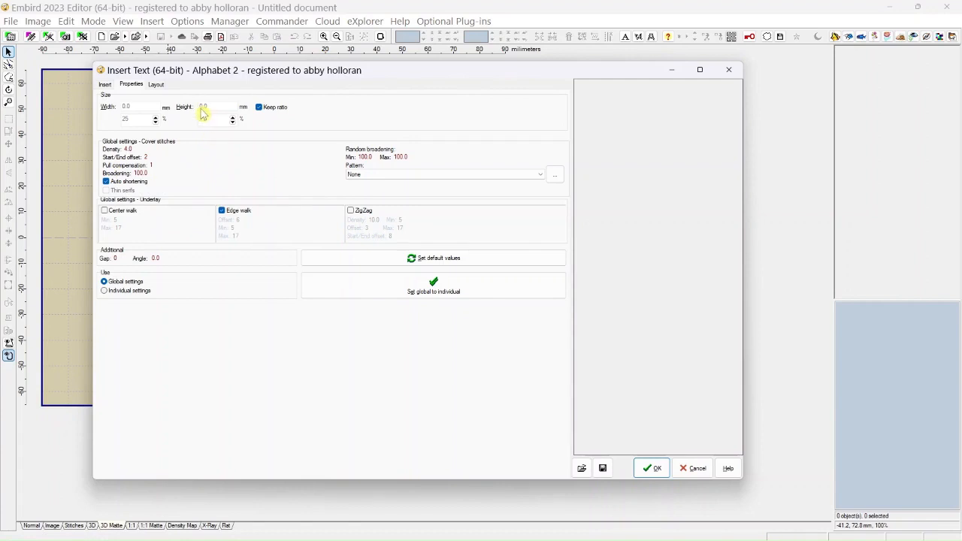
{"action": "left_click", "coordinate": [157, 85]}
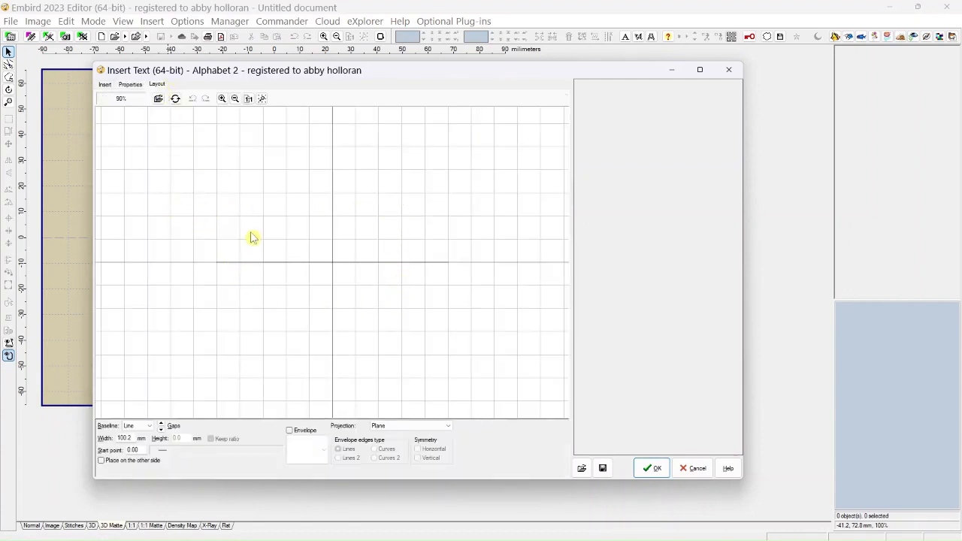
{"action": "left_click", "coordinate": [106, 85]}
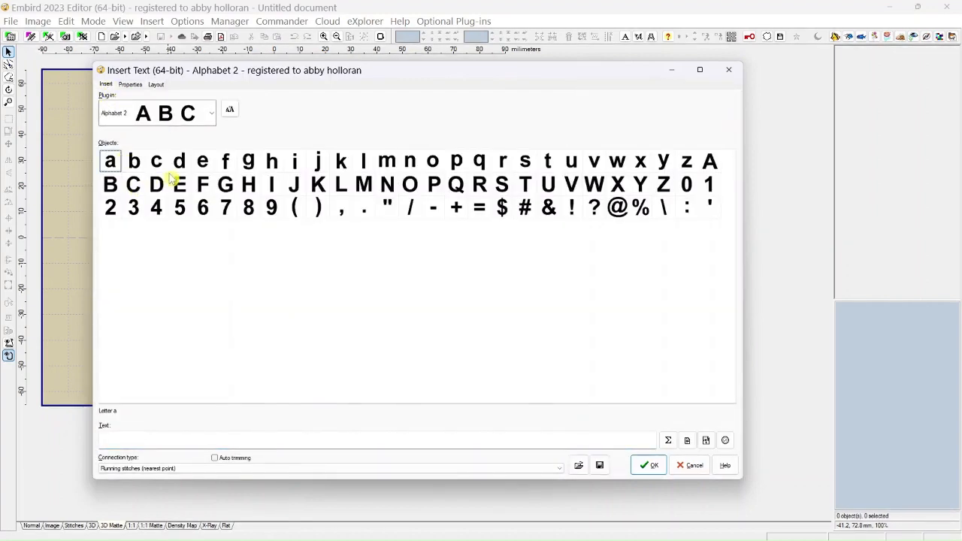
Step: Try the Alphabet_11 lettering plug-in and dismiss its registration request
{"action": "left_click", "coordinate": [212, 114]}
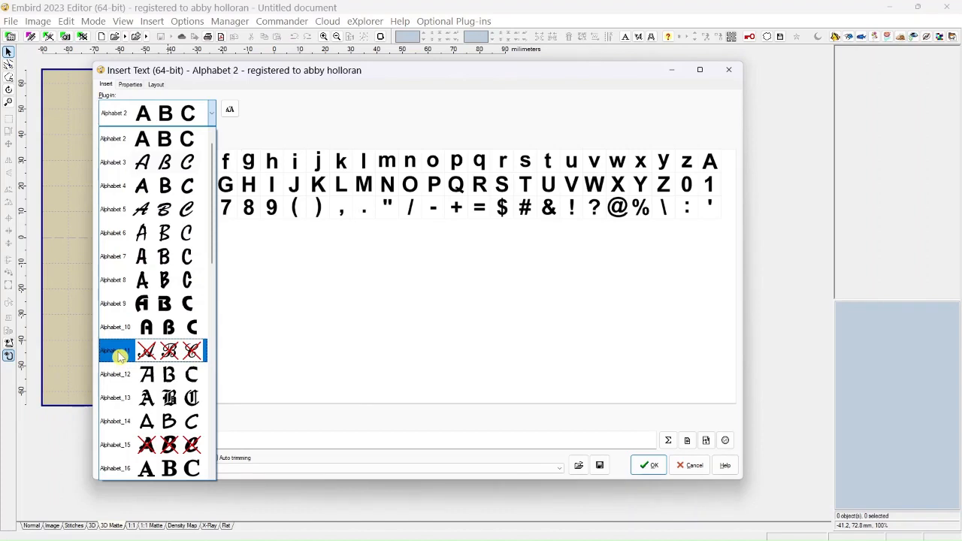
{"action": "left_click", "coordinate": [120, 357]}
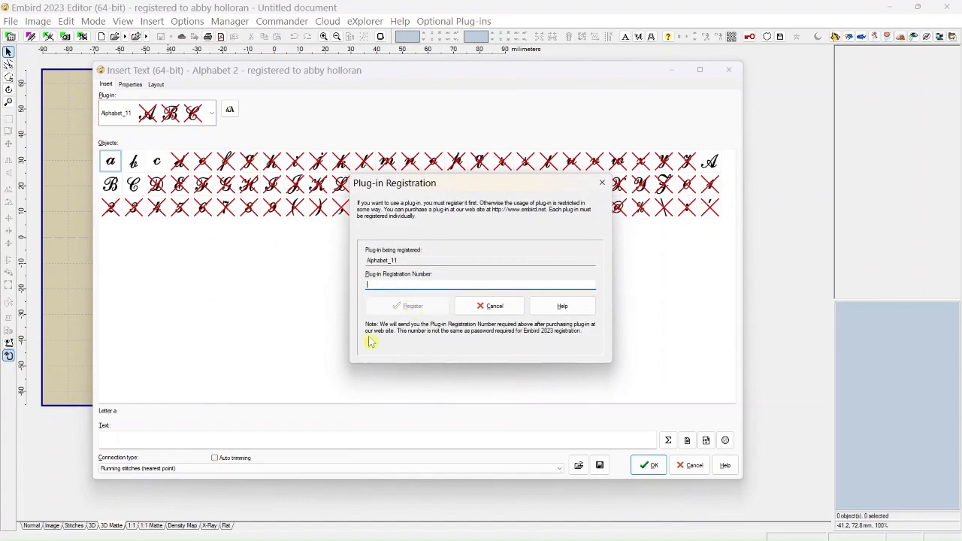
{"action": "left_click", "coordinate": [602, 183]}
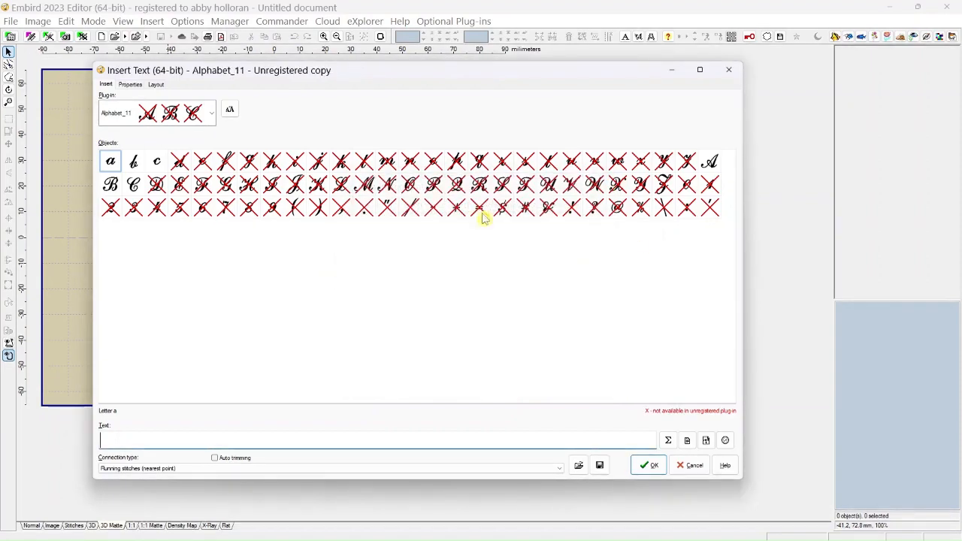
Step: Insert the text ABC in Alphabet 2, connected with Floating stitches and the Nearest point option enabled
{"action": "left_click", "coordinate": [212, 117]}
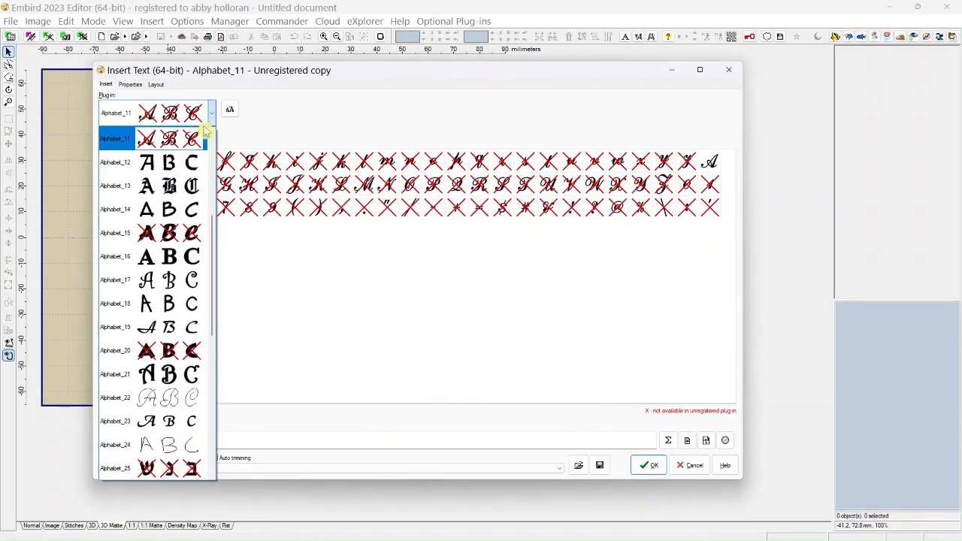
{"action": "left_click_drag", "start_coordinate": [215, 233], "coordinate": [200, 125]}
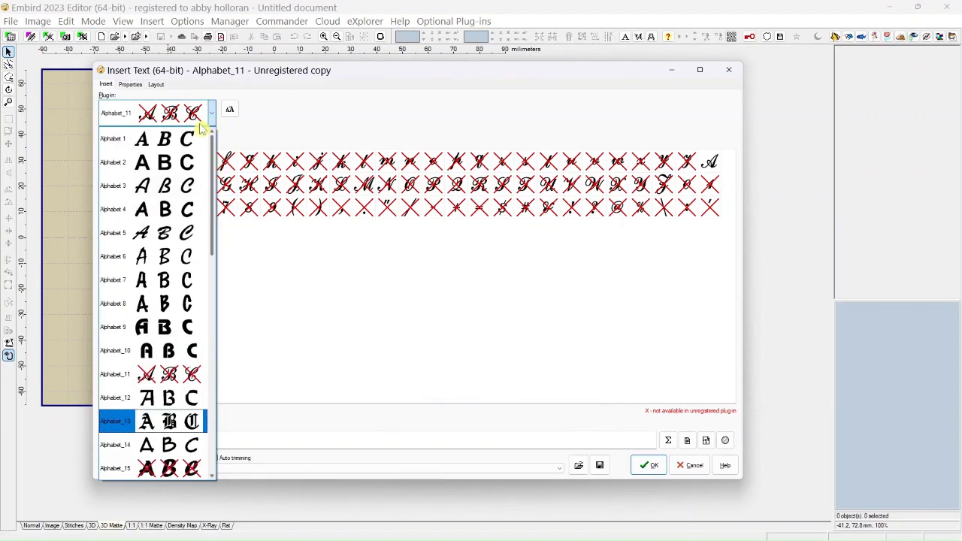
{"action": "left_click", "coordinate": [165, 165]}
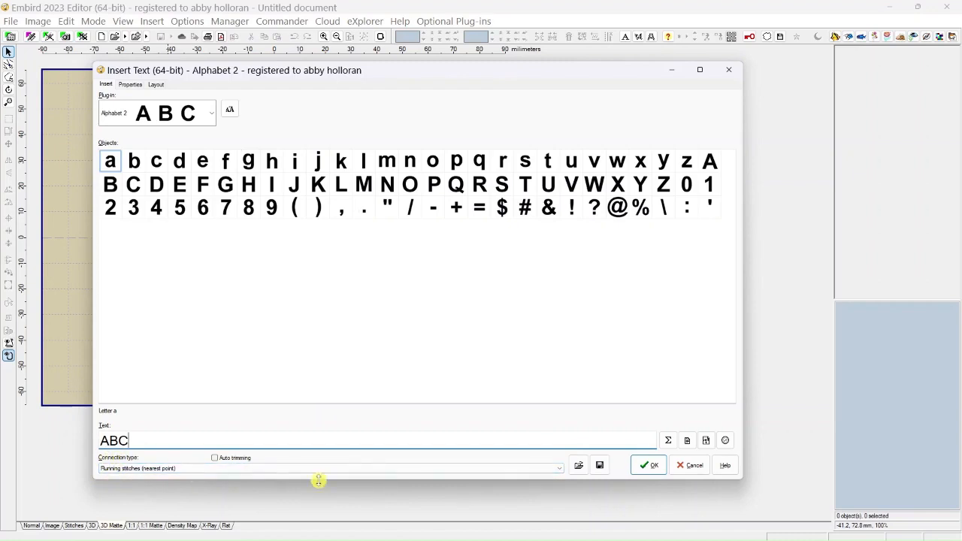
{"action": "left_click", "coordinate": [559, 471]}
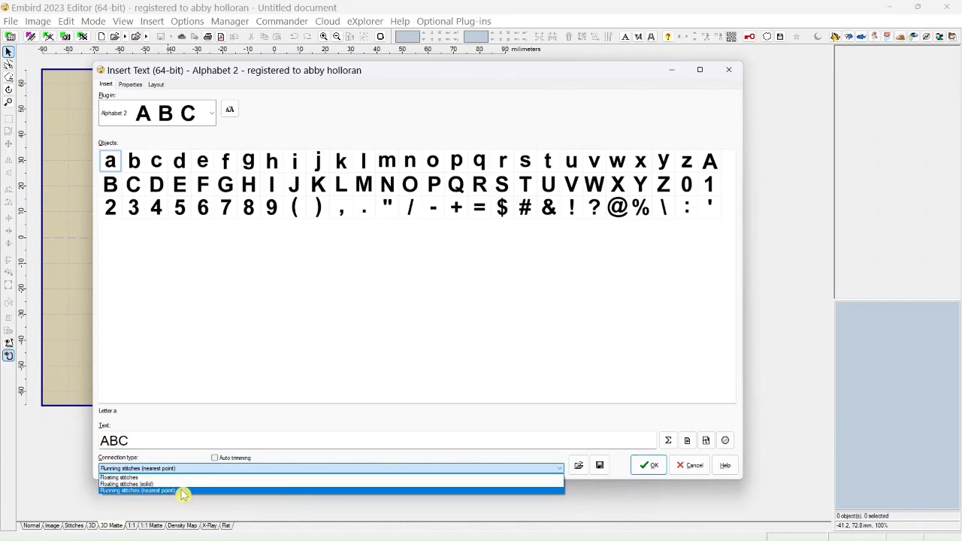
{"action": "left_click", "coordinate": [143, 478]}
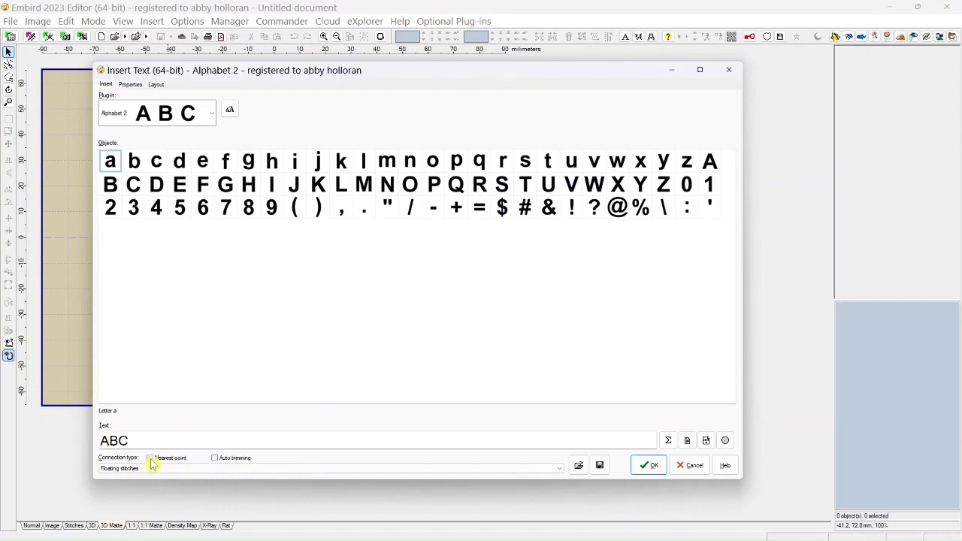
{"action": "left_click", "coordinate": [150, 458]}
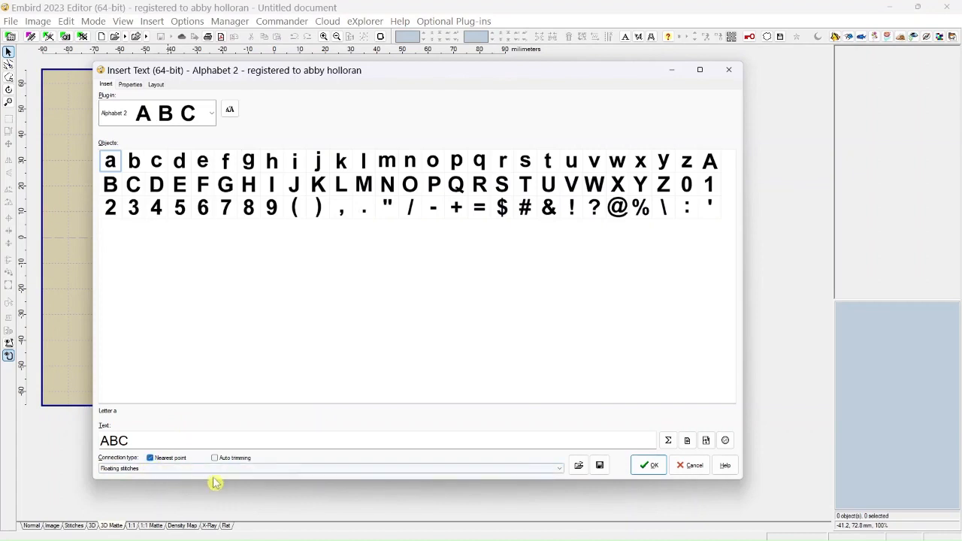
{"action": "left_click", "coordinate": [651, 466]}
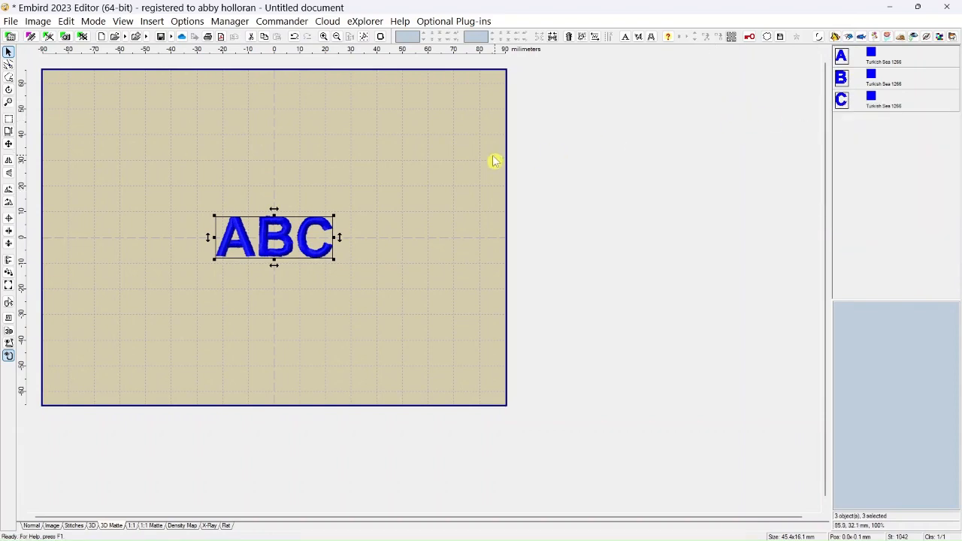
Step: Move the separate letters A, B and C one by one into a row about 55 mm above the hoop's centre
{"action": "left_click", "coordinate": [420, 180]}
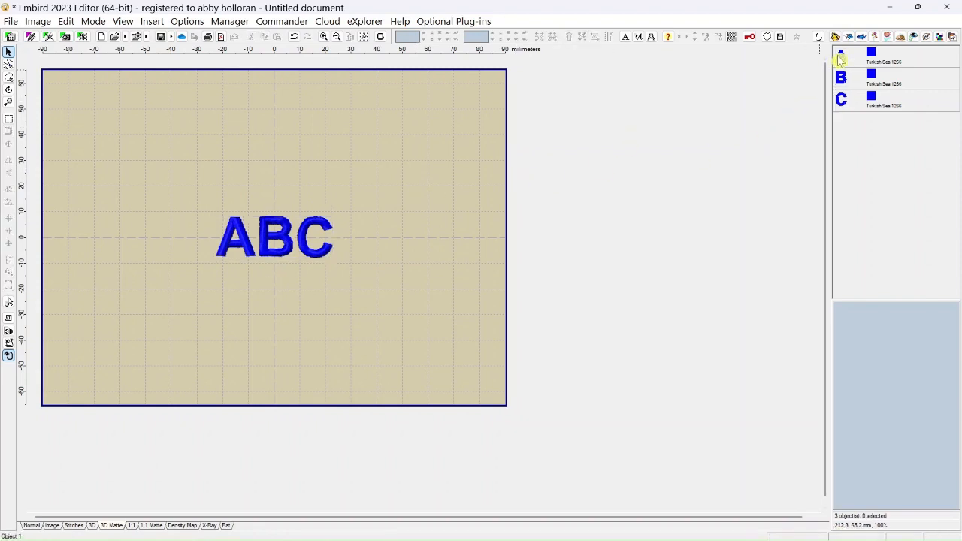
{"action": "left_click", "coordinate": [840, 59]}
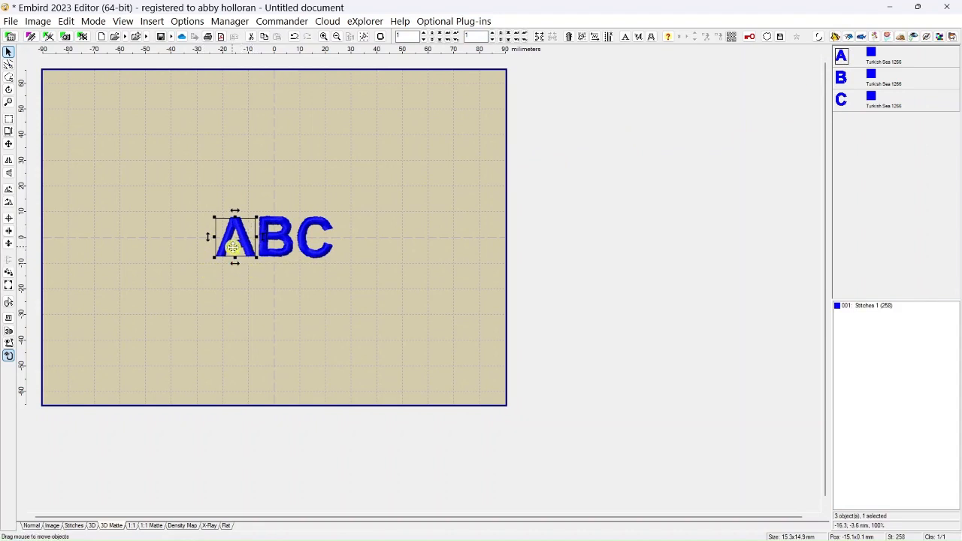
{"action": "left_click_drag", "start_coordinate": [233, 247], "coordinate": [209, 105]}
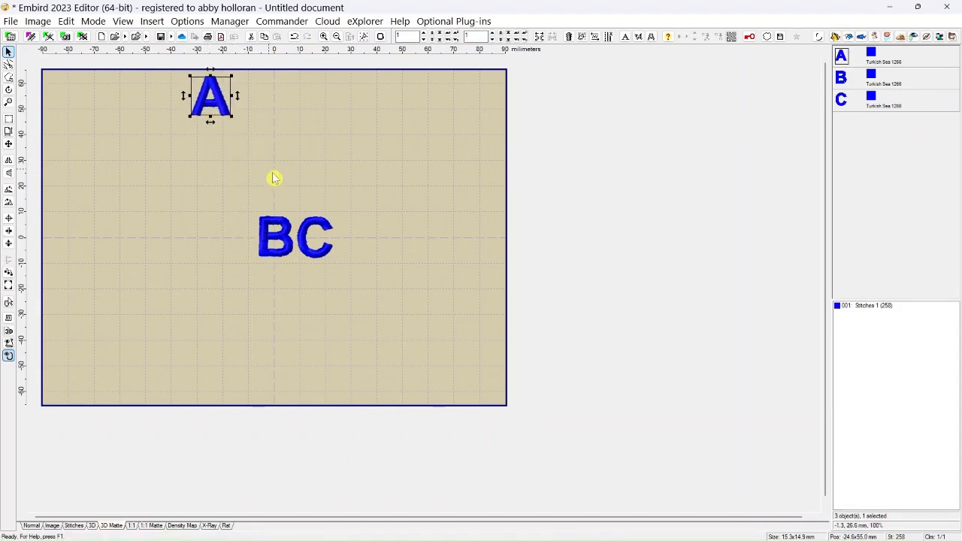
{"action": "left_click", "coordinate": [840, 79]}
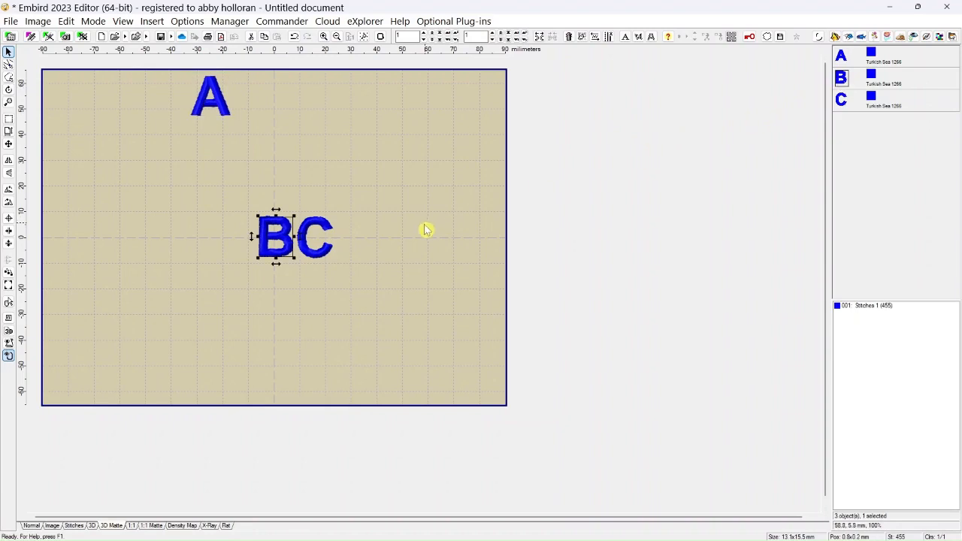
{"action": "left_click_drag", "start_coordinate": [278, 241], "coordinate": [255, 97]}
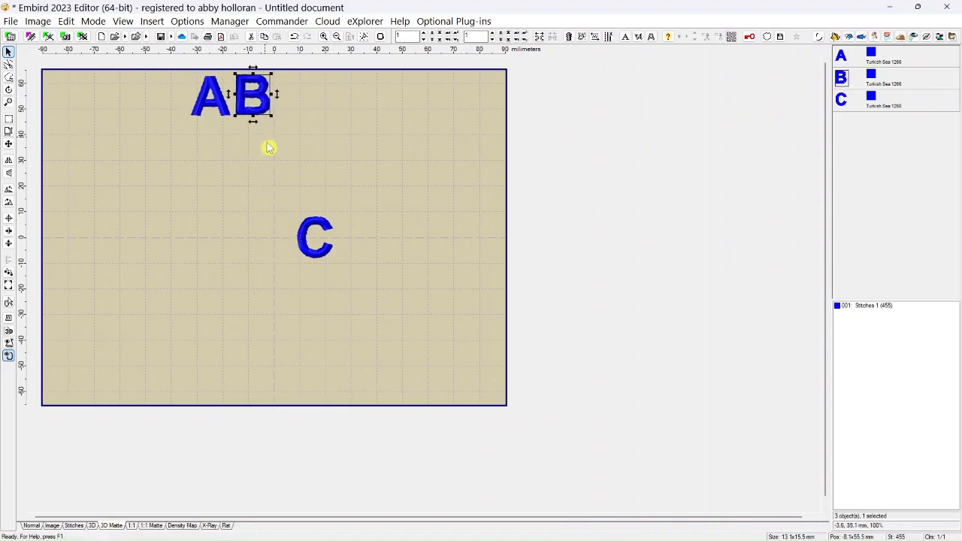
{"action": "left_click", "coordinate": [843, 102]}
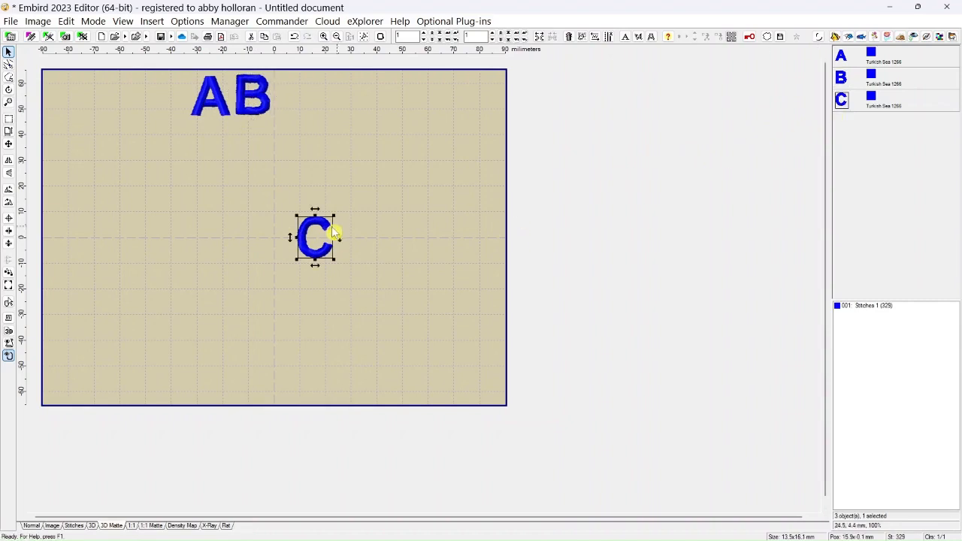
{"action": "left_click_drag", "start_coordinate": [313, 246], "coordinate": [289, 103]}
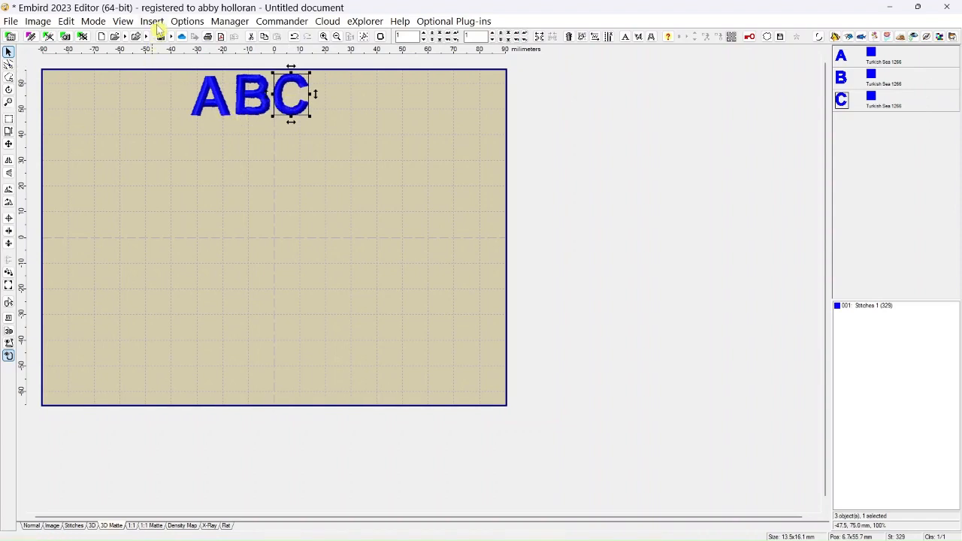
Step: Insert a second ABC with the Floating stitches (solid) connection type and place it directly below the first row
{"action": "left_click", "coordinate": [157, 22]}
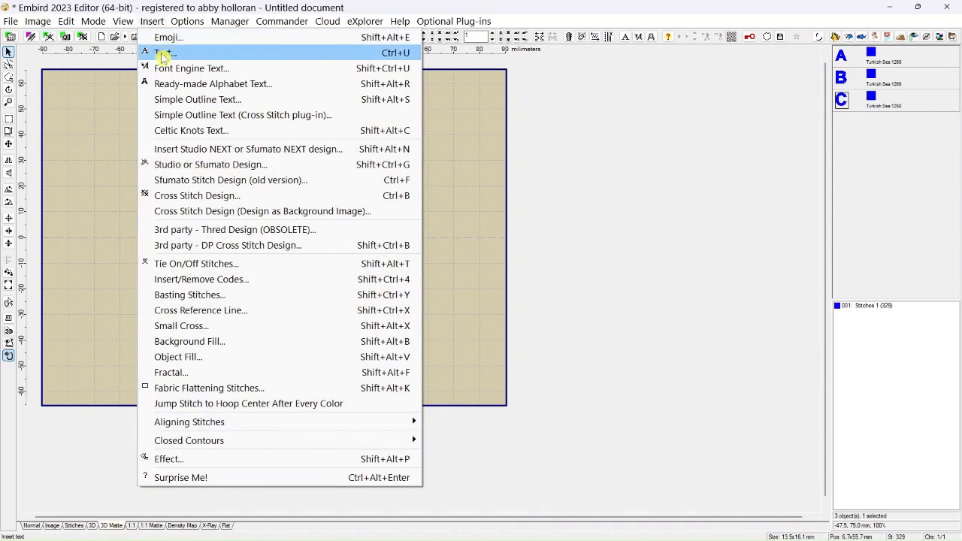
{"action": "left_click", "coordinate": [162, 56]}
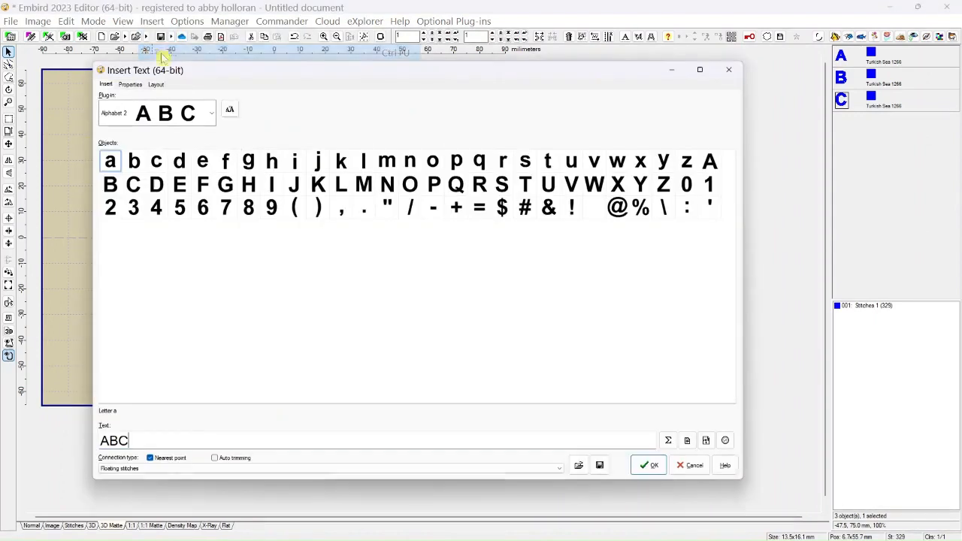
{"action": "left_click", "coordinate": [560, 471]}
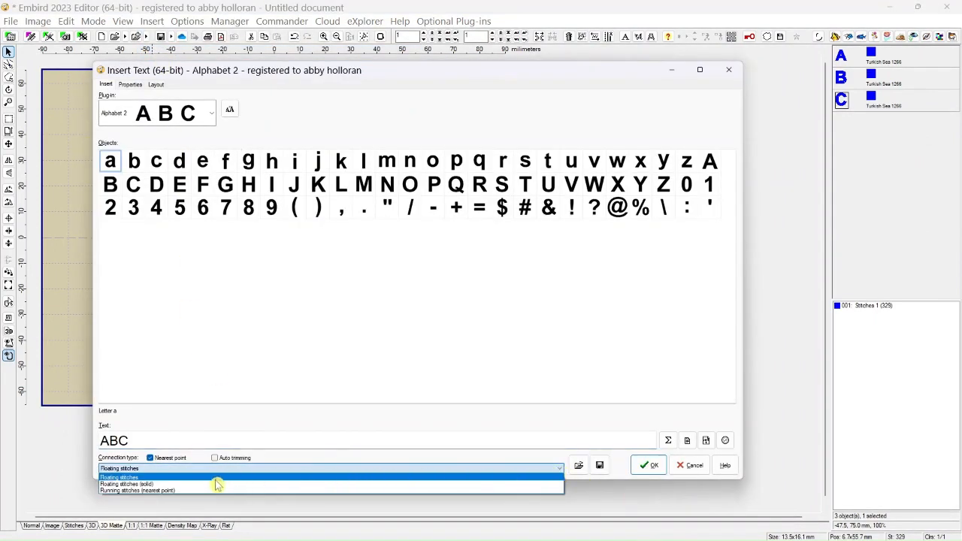
{"action": "left_click", "coordinate": [188, 484]}
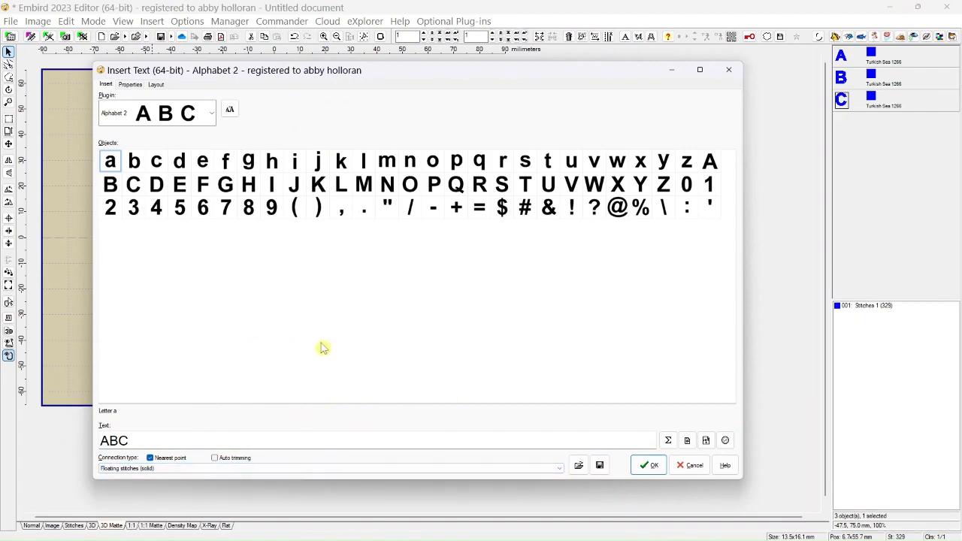
{"action": "left_click", "coordinate": [656, 467]}
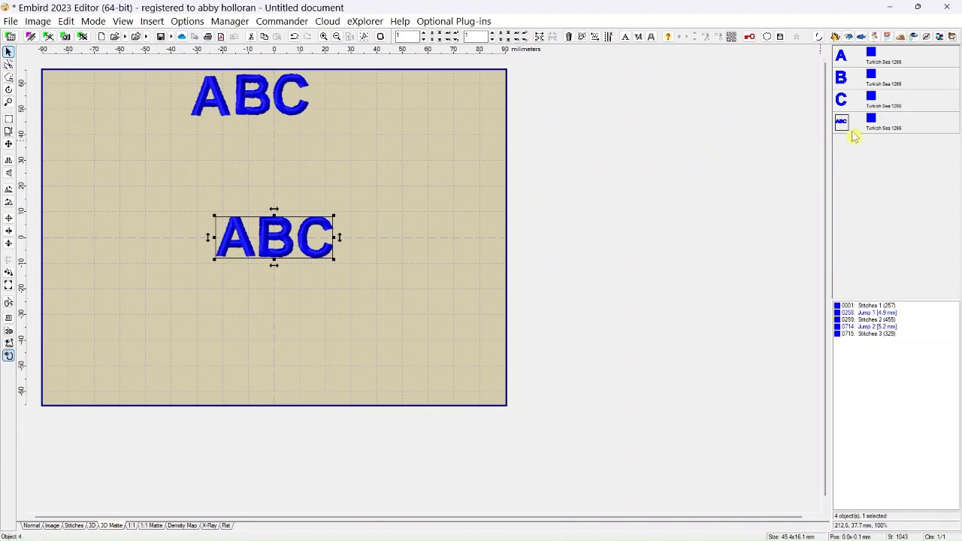
{"action": "mouse_move", "coordinate": [845, 132]}
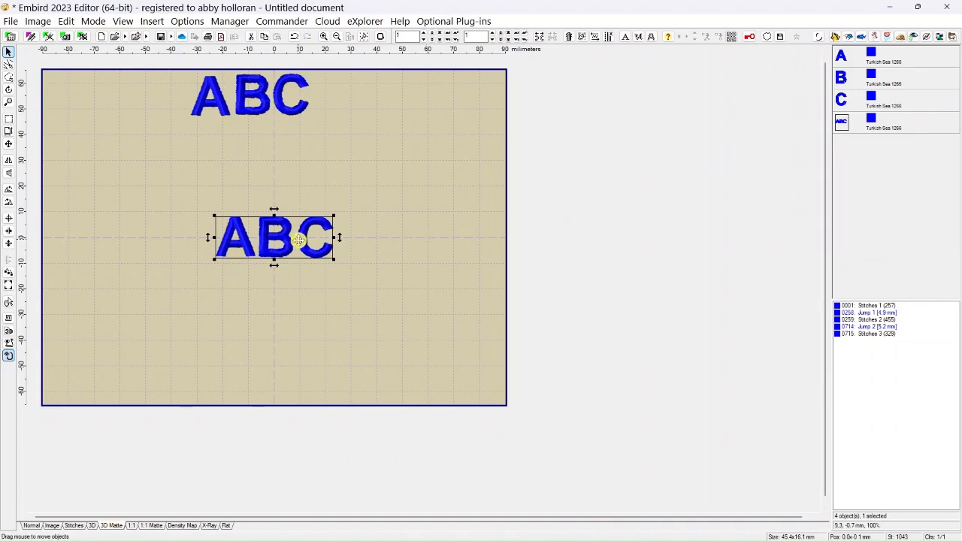
{"action": "left_click_drag", "start_coordinate": [282, 240], "coordinate": [259, 147]}
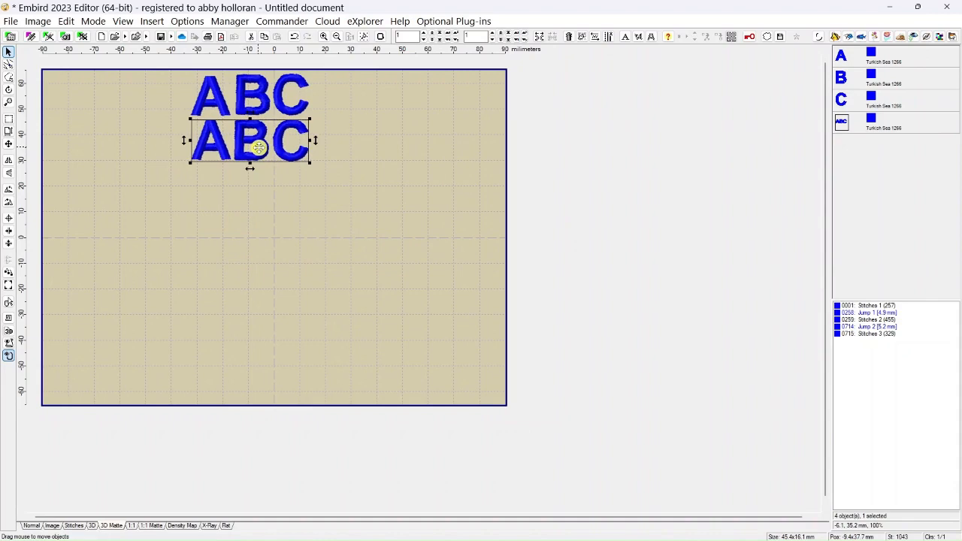
Step: Insert a third ABC with the Running stitches (nearest point) connection type and place it directly below the second row
{"action": "left_click", "coordinate": [153, 21]}
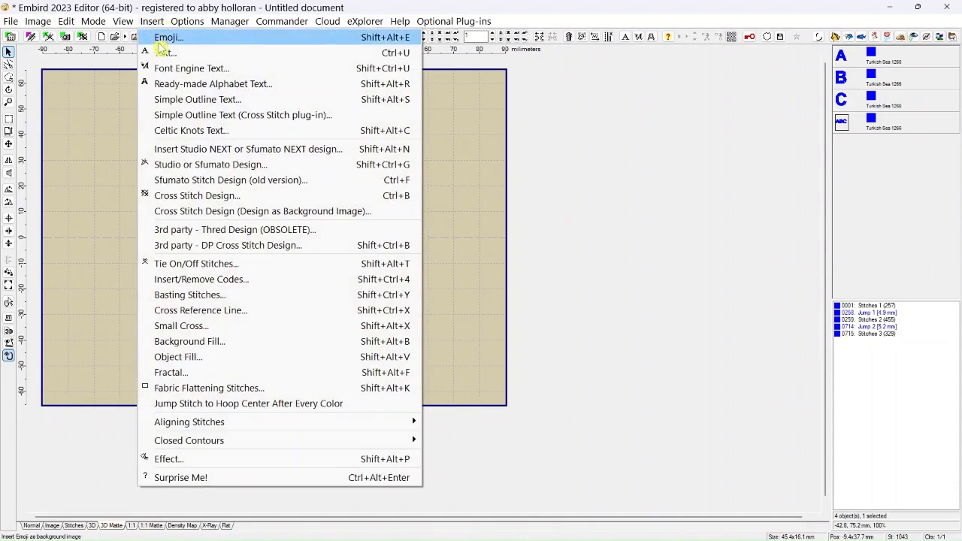
{"action": "left_click", "coordinate": [165, 52]}
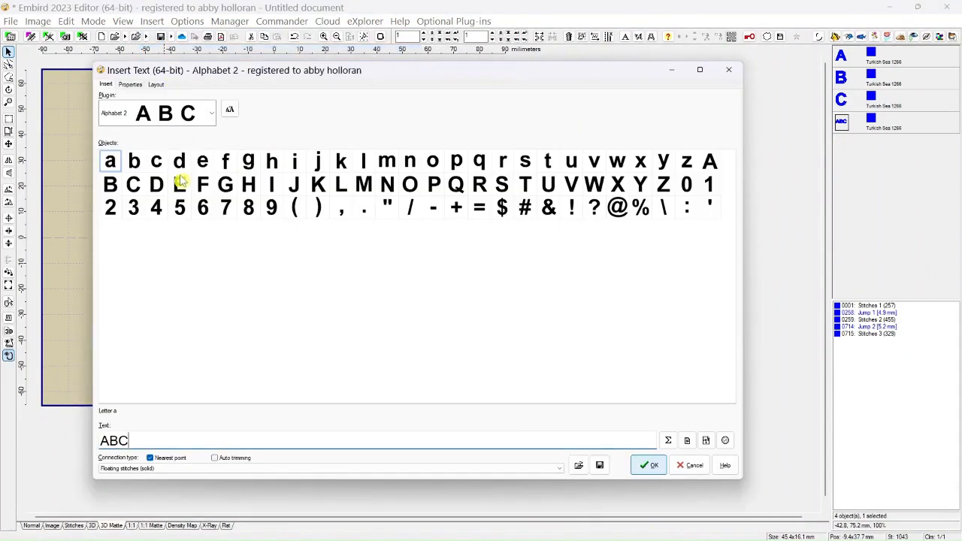
{"action": "left_click", "coordinate": [562, 469]}
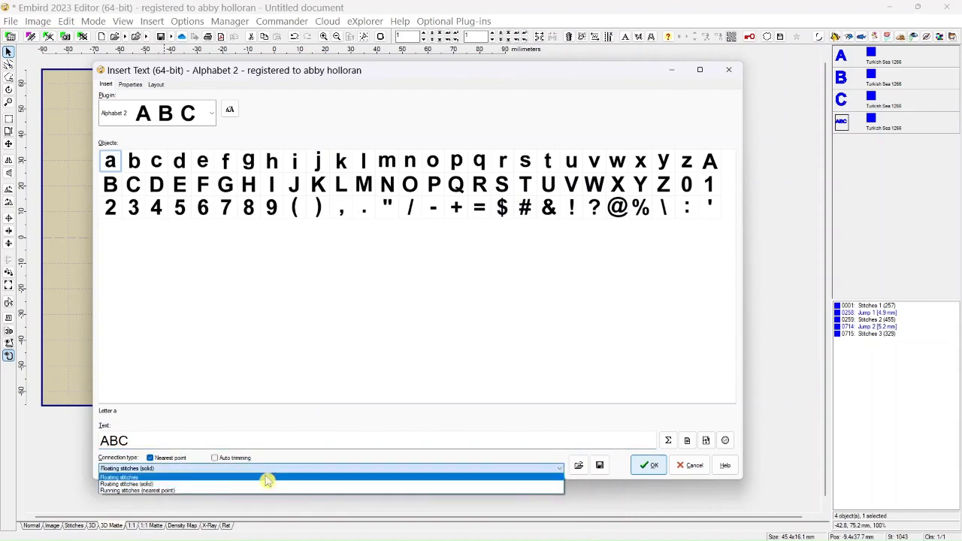
{"action": "left_click", "coordinate": [174, 493]}
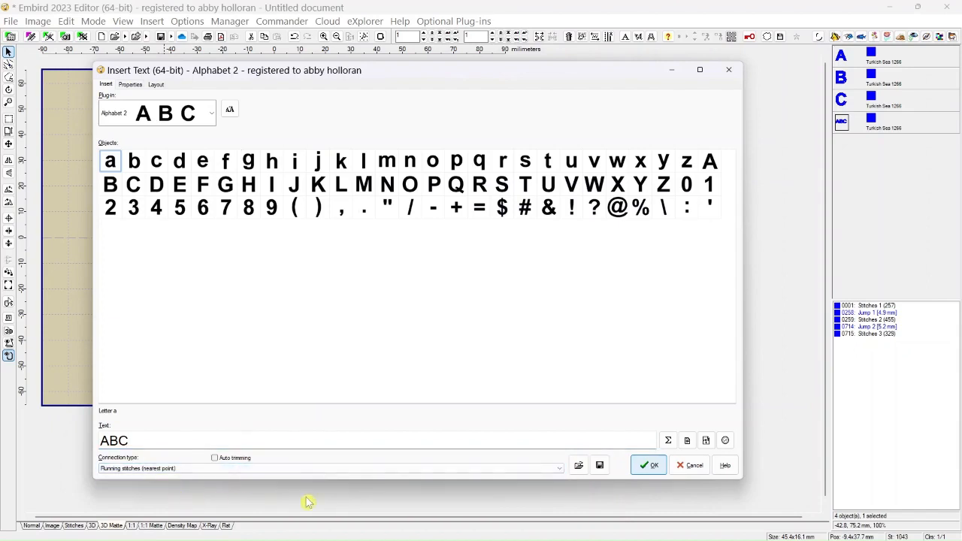
{"action": "left_click", "coordinate": [647, 467]}
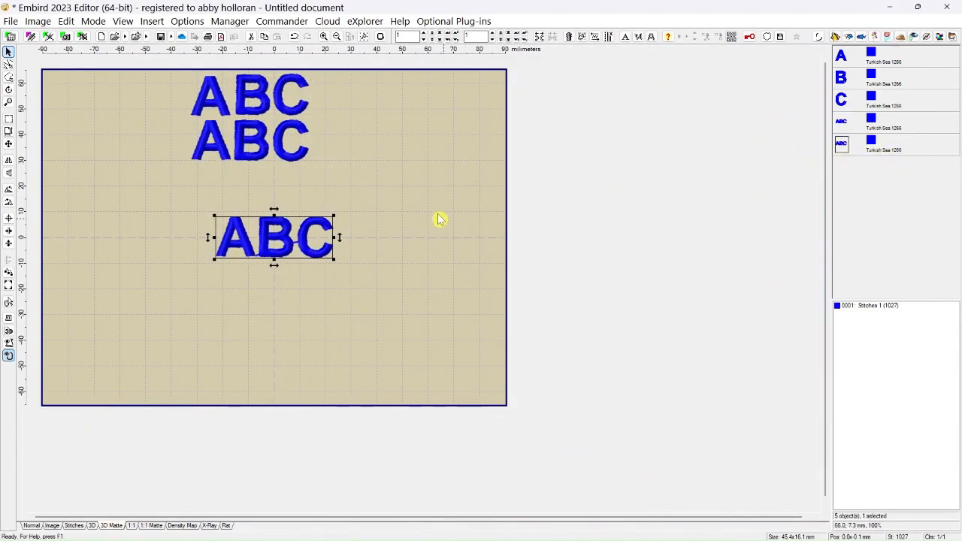
{"action": "left_click_drag", "start_coordinate": [275, 240], "coordinate": [258, 189]}
{"action": "left_click", "coordinate": [358, 195]}
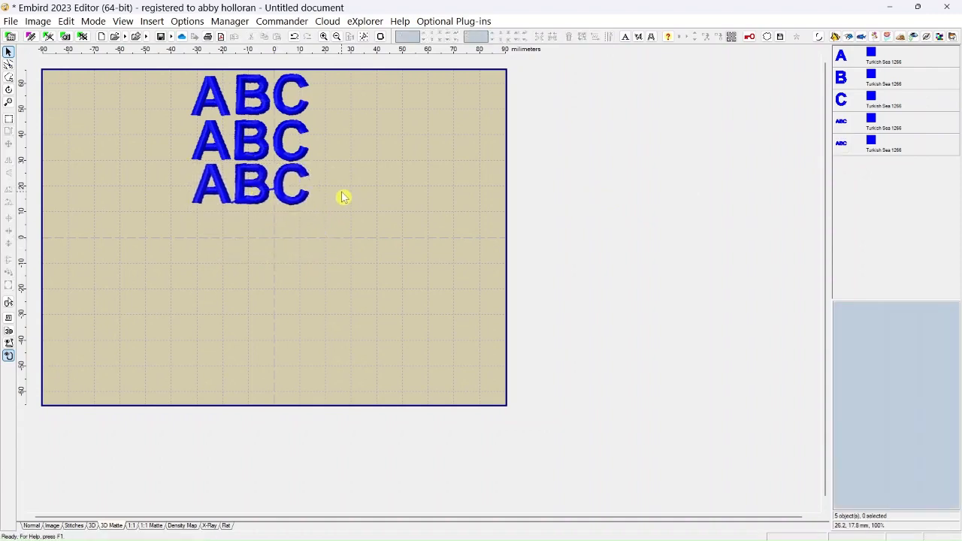
{"action": "scroll", "coordinate": [344, 196], "scroll_direction": "up", "scroll_amount": 2}
{"action": "scroll", "coordinate": [496, 226], "scroll_direction": "up", "scroll_amount": 1}
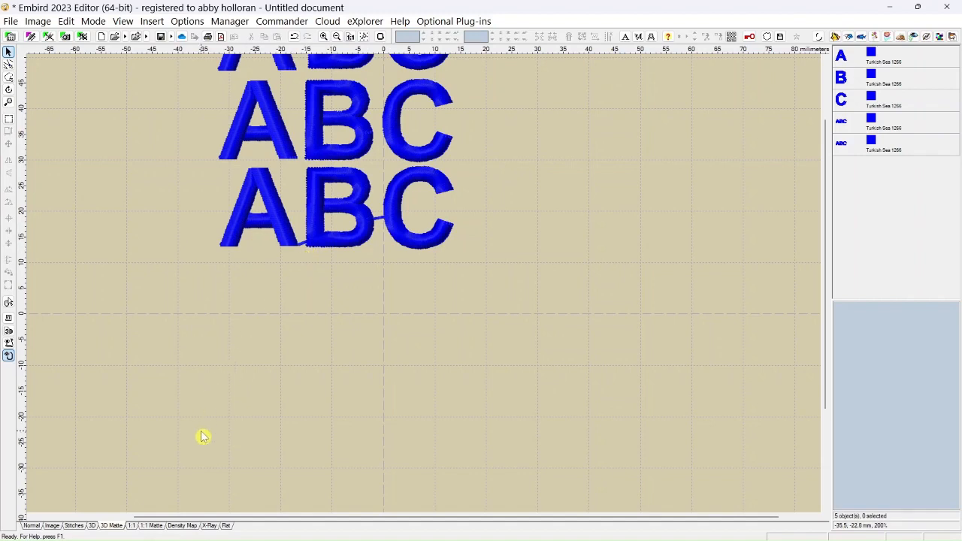
Step: Examine the connecting stitches between the letters of the second and third ABC rows close up in the Normal view
{"action": "left_click", "coordinate": [32, 526]}
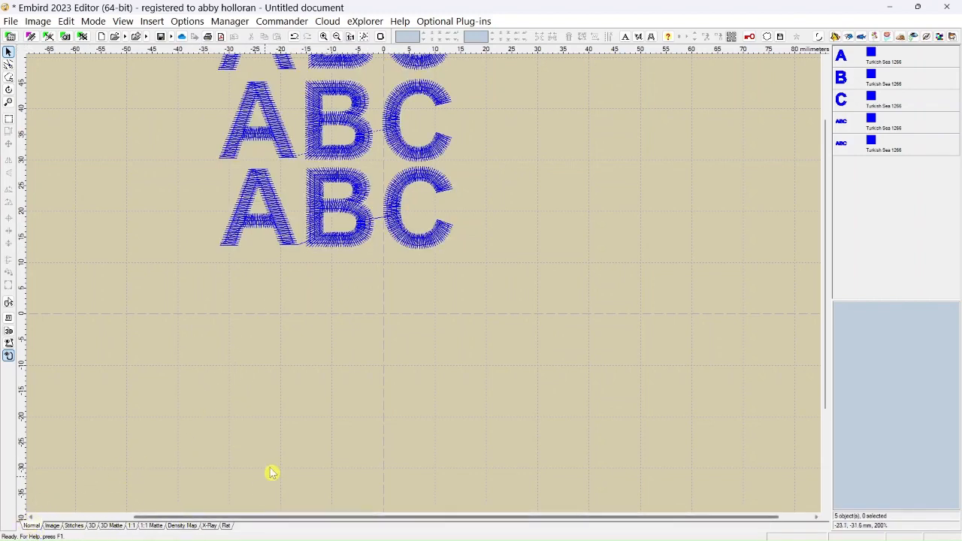
{"action": "scroll", "coordinate": [530, 196], "scroll_direction": "up", "scroll_amount": 1}
{"action": "scroll", "coordinate": [529, 197], "scroll_direction": "up", "scroll_amount": 1}
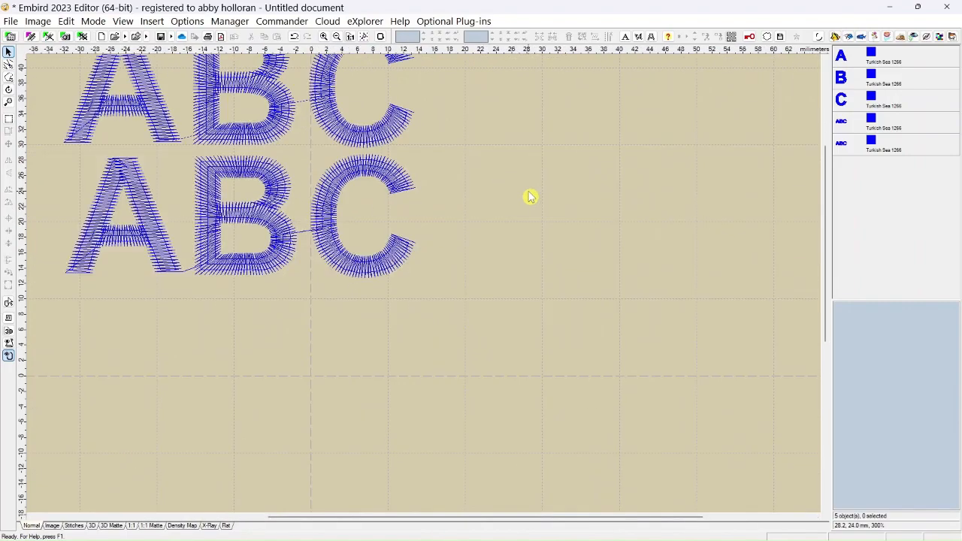
{"action": "left_click_drag", "start_coordinate": [824, 315], "coordinate": [824, 278]}
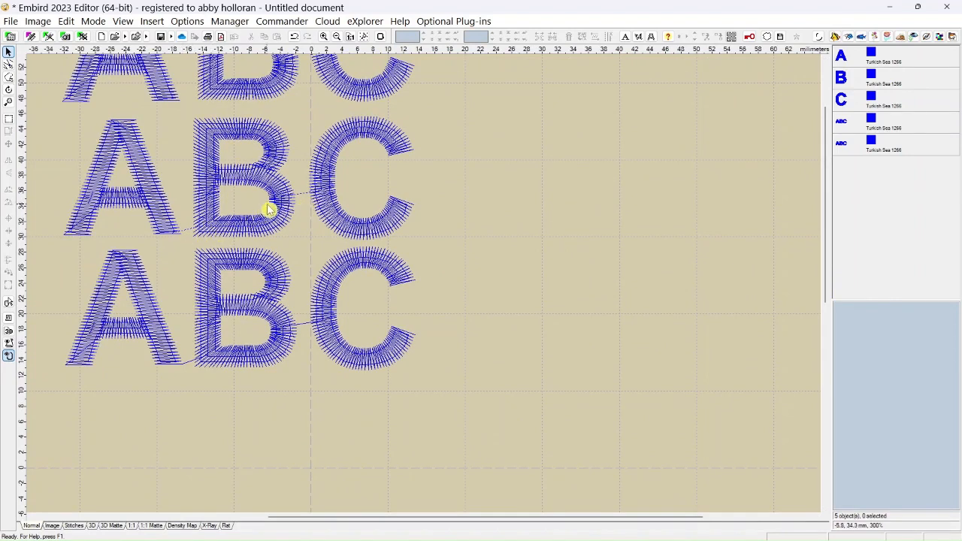
{"action": "scroll", "coordinate": [284, 231], "scroll_direction": "up", "scroll_amount": 1}
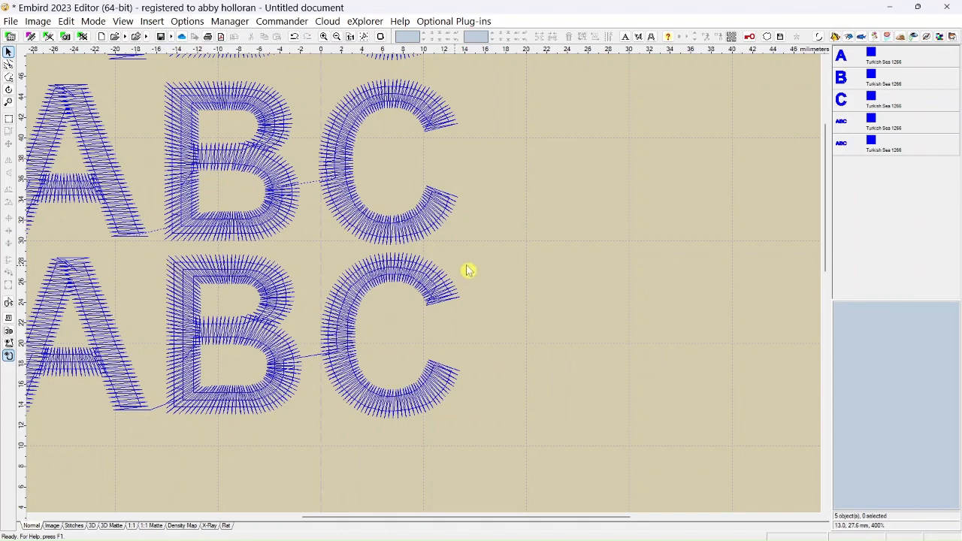
{"action": "scroll", "coordinate": [546, 252], "scroll_direction": "down", "scroll_amount": 1}
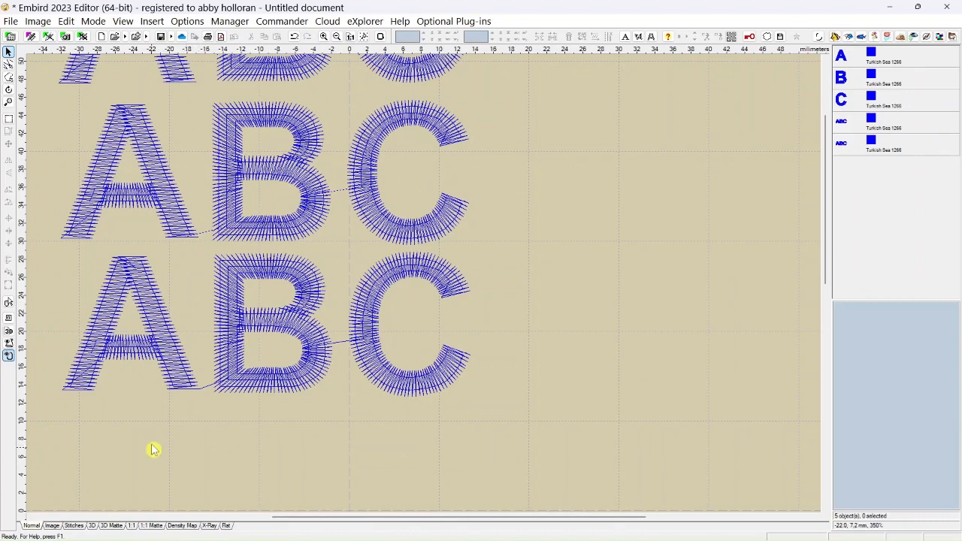
Step: Compare the three ABC rows and their letter connections in the 3D Matte, 3D, 1:1 and 1:1 Matte views
{"action": "left_click", "coordinate": [112, 525]}
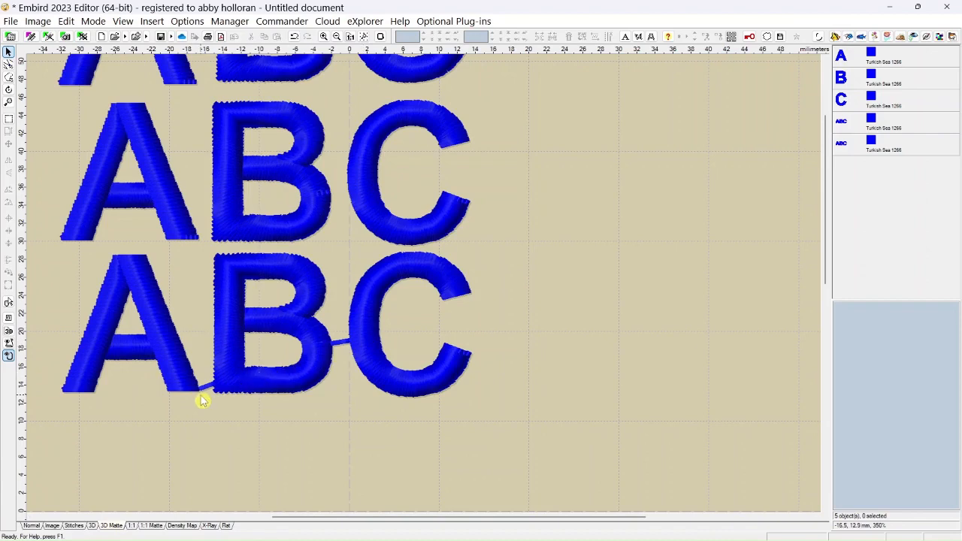
{"action": "left_click", "coordinate": [93, 526]}
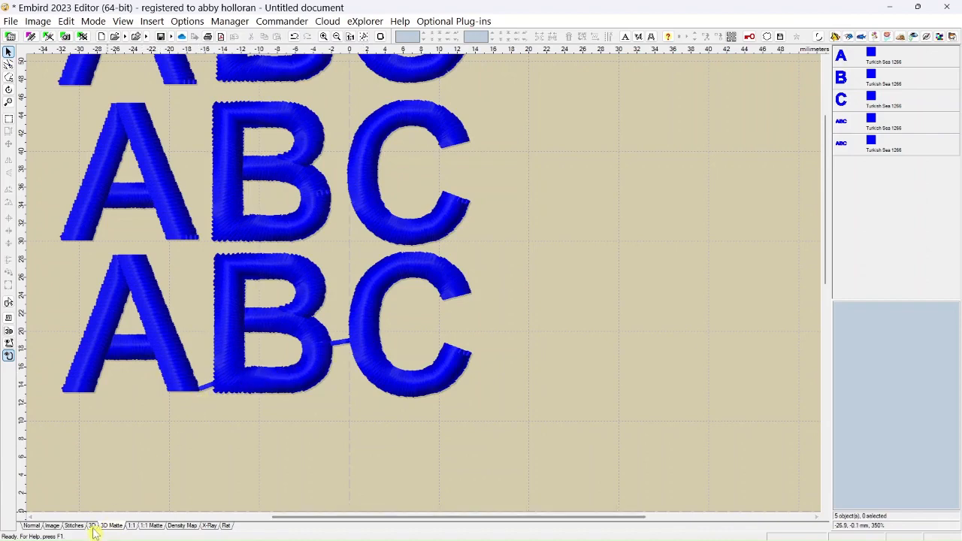
{"action": "left_click", "coordinate": [132, 526]}
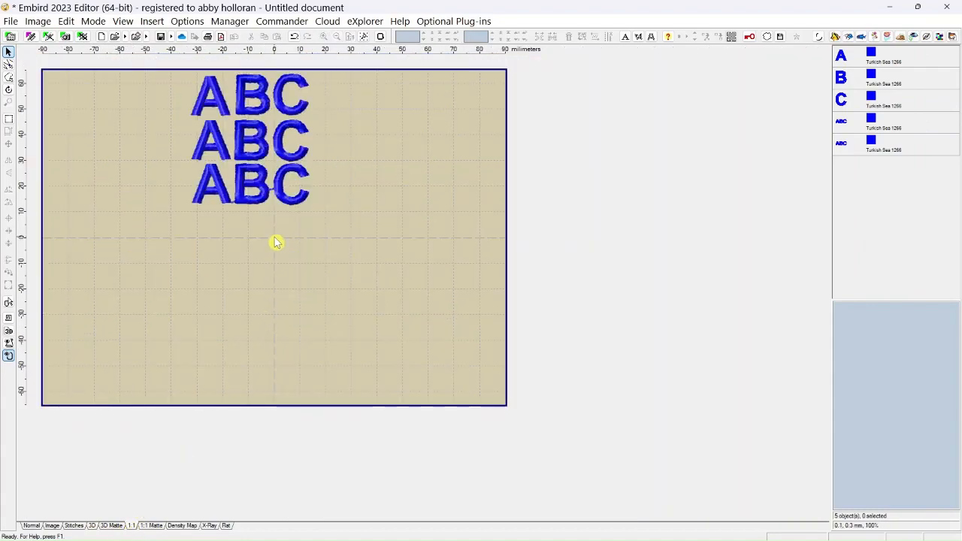
{"action": "scroll", "coordinate": [275, 236], "scroll_direction": "up", "scroll_amount": 3}
{"action": "scroll", "coordinate": [402, 283], "scroll_direction": "up", "scroll_amount": 2}
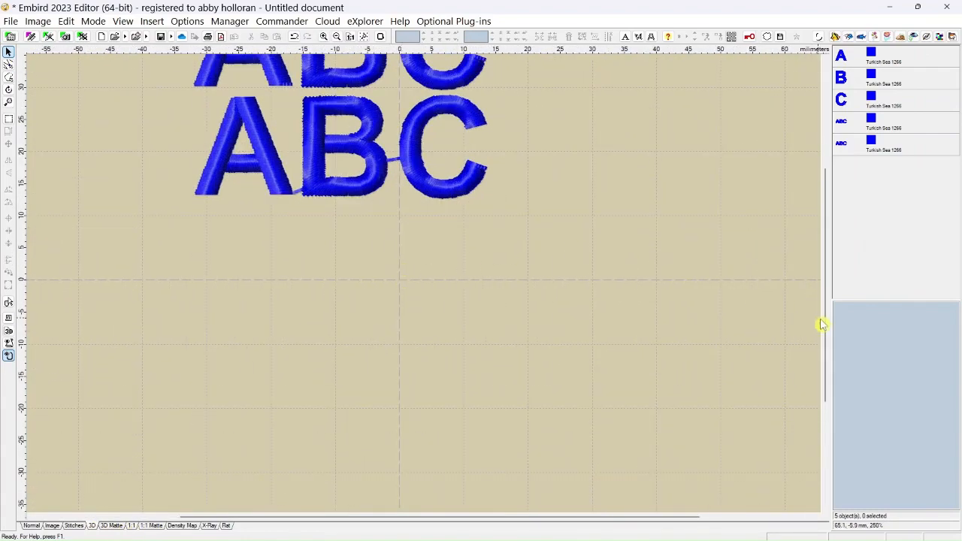
{"action": "left_click_drag", "start_coordinate": [822, 322], "coordinate": [816, 221]}
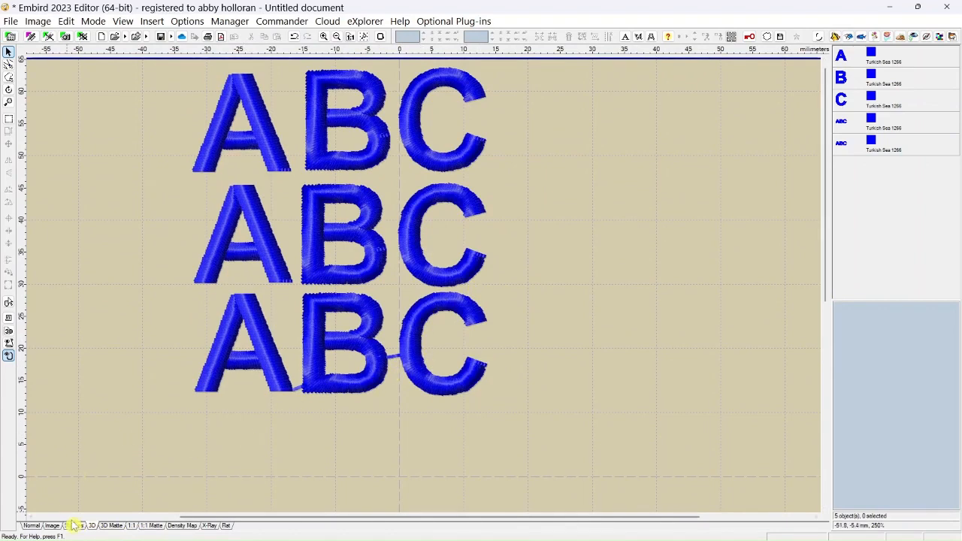
{"action": "left_click", "coordinate": [107, 529]}
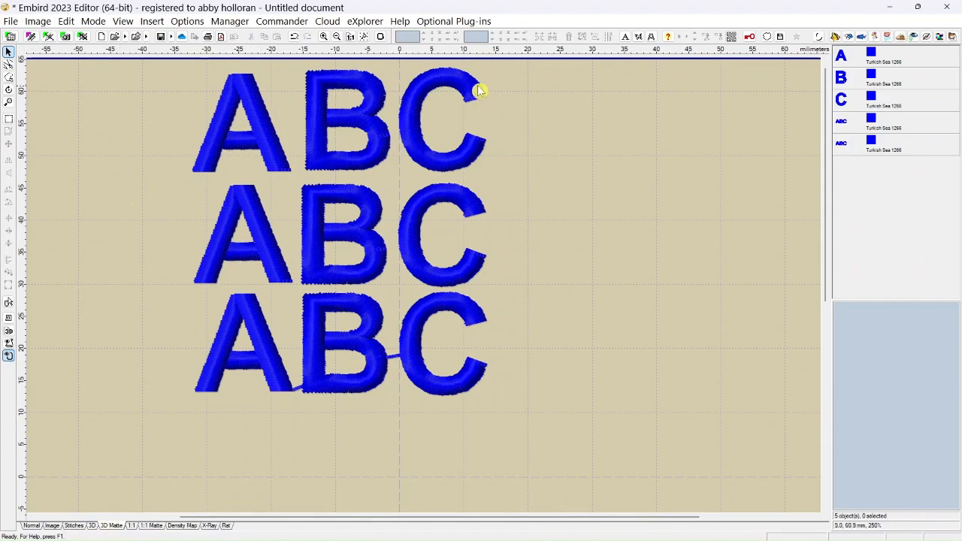
{"action": "left_click", "coordinate": [153, 527]}
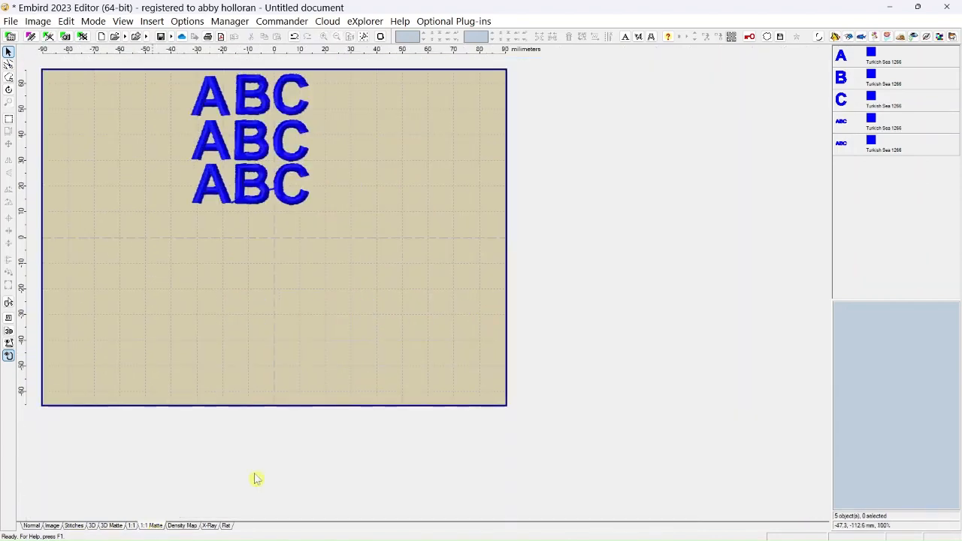
Step: Insert a fourth ABC with Keep ratio off and the height scaled to 40%, and place it directly below the third row
{"action": "left_click", "coordinate": [151, 22]}
{"action": "left_click", "coordinate": [163, 54]}
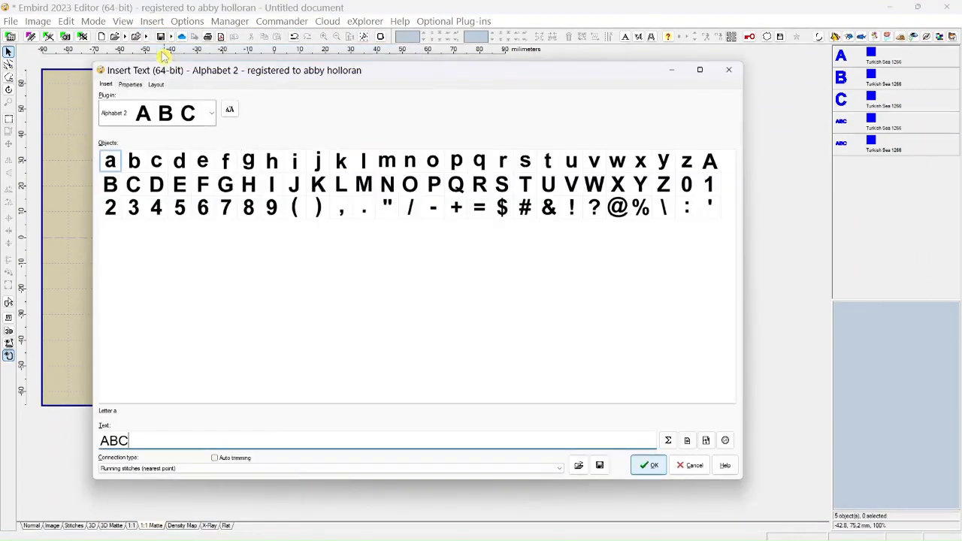
{"action": "left_click", "coordinate": [129, 86]}
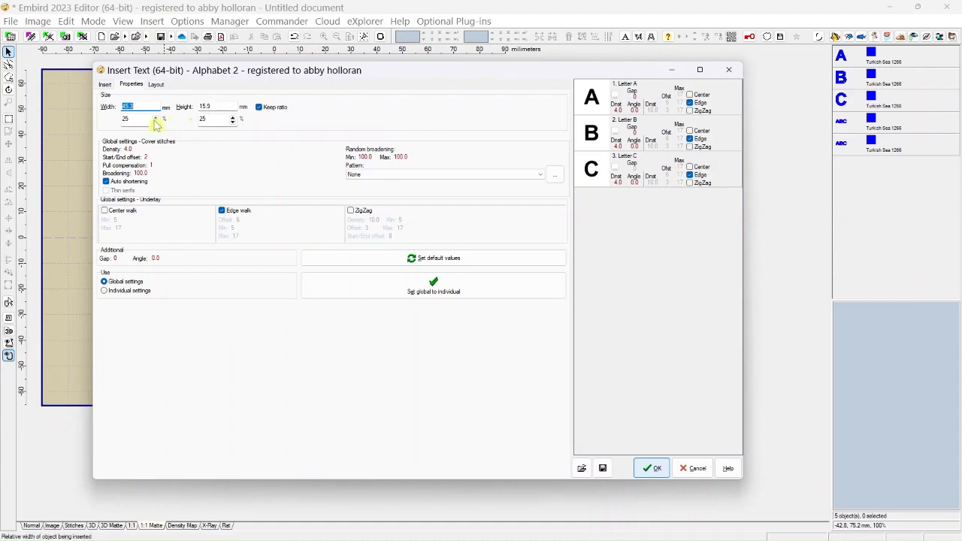
{"action": "left_click", "coordinate": [259, 109]}
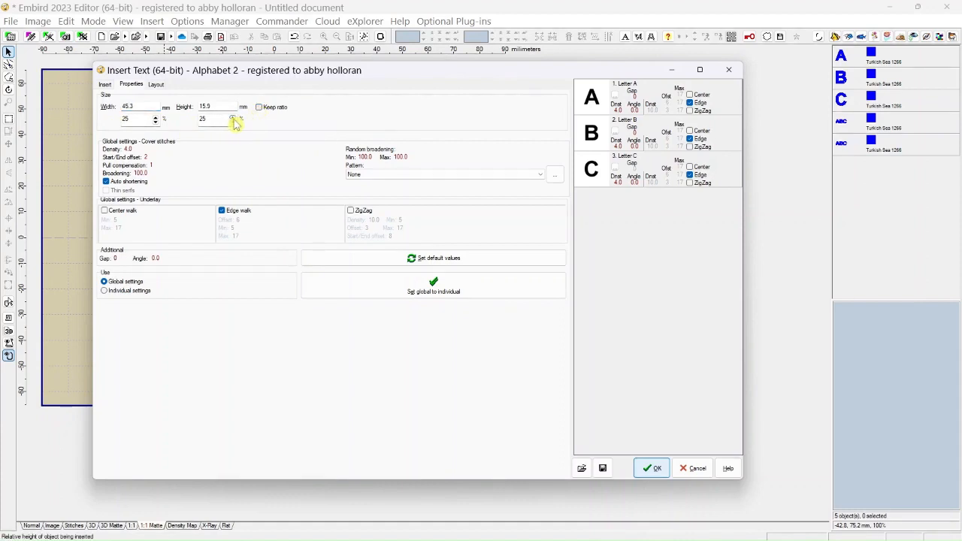
{"action": "left_click", "coordinate": [233, 117]}
{"action": "left_click", "coordinate": [233, 122]}
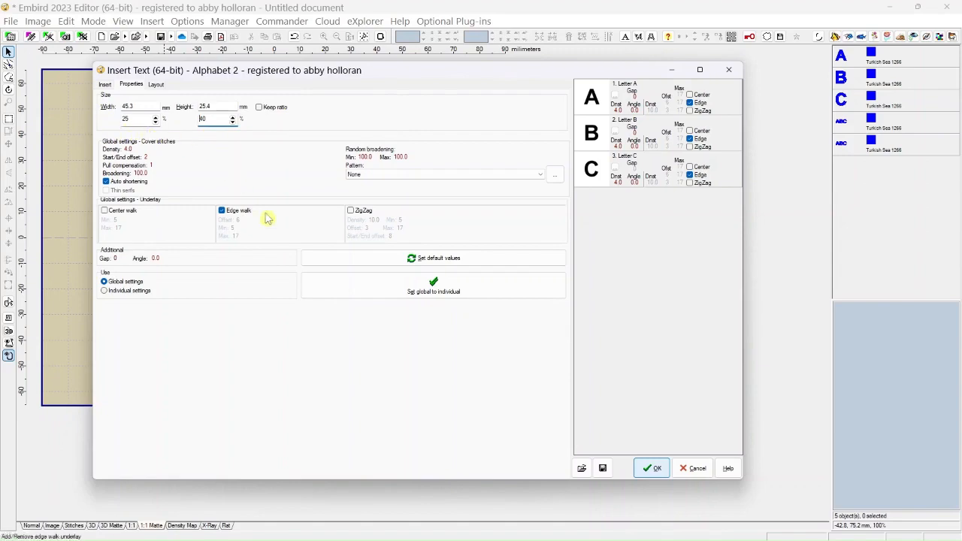
{"action": "left_click", "coordinate": [651, 469]}
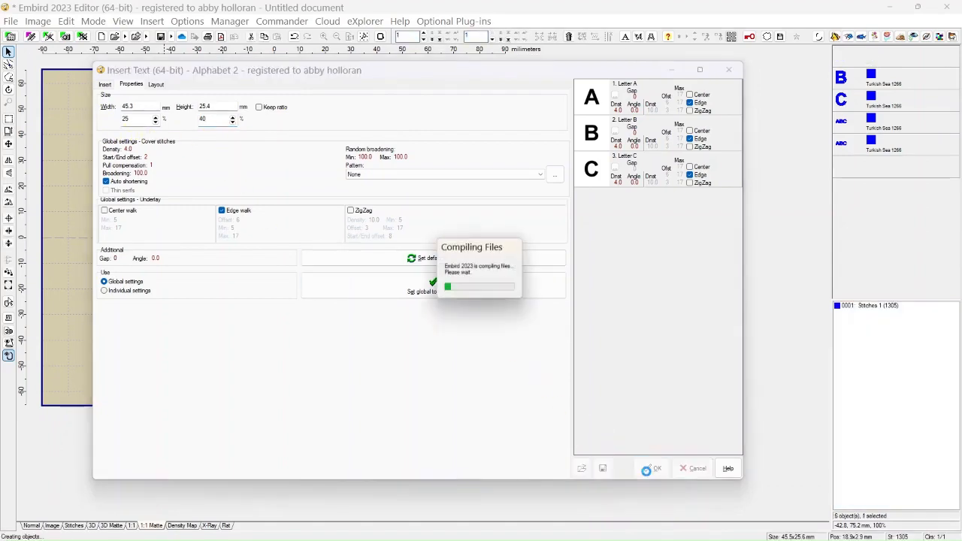
{"action": "left_click_drag", "start_coordinate": [286, 236], "coordinate": [257, 239]}
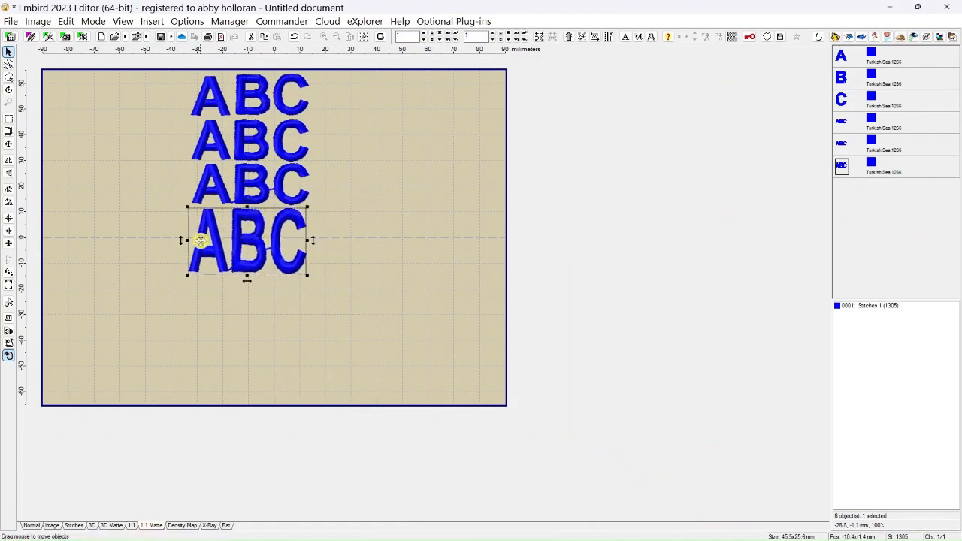
Step: Insert a fifth ABC with a cover stitch density of 12 and no Edge walk underlay, and place it directly below the fourth row
{"action": "left_click", "coordinate": [152, 21]}
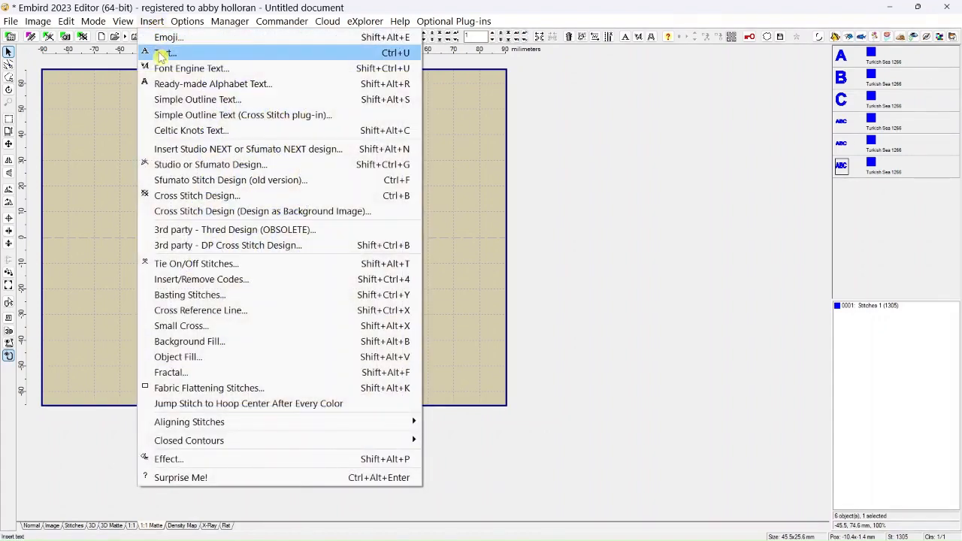
{"action": "left_click", "coordinate": [161, 57]}
{"action": "left_click", "coordinate": [131, 84]}
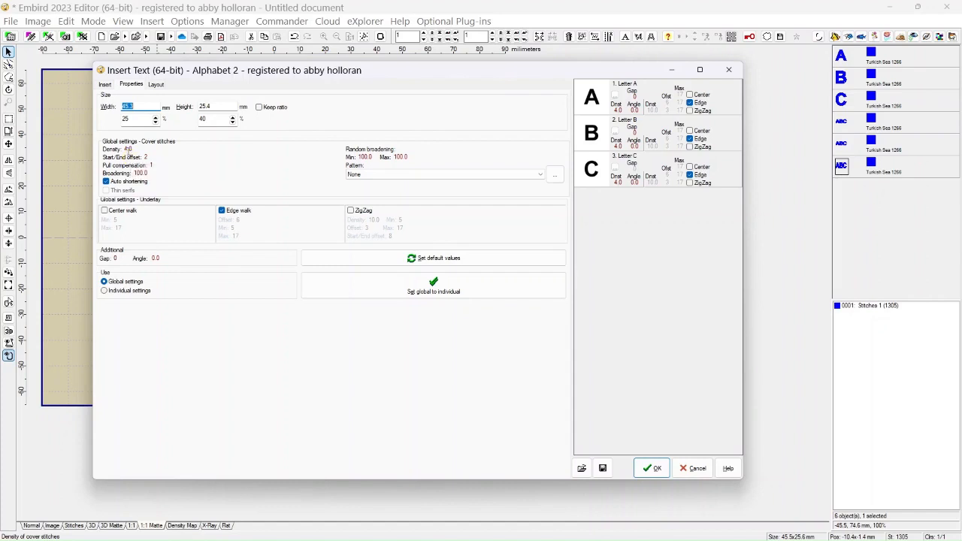
{"action": "left_click", "coordinate": [128, 150]}
{"action": "type", "text": "12"}
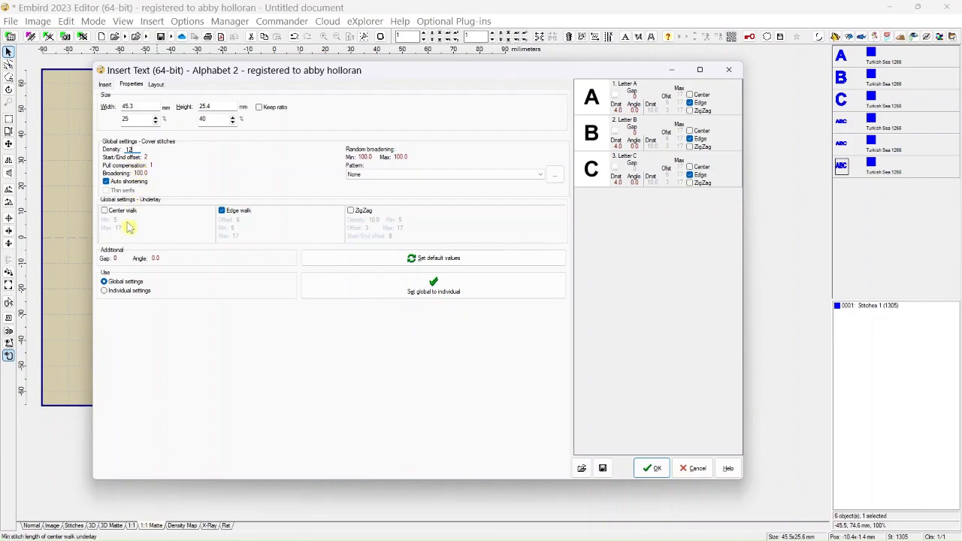
{"action": "left_click", "coordinate": [225, 214]}
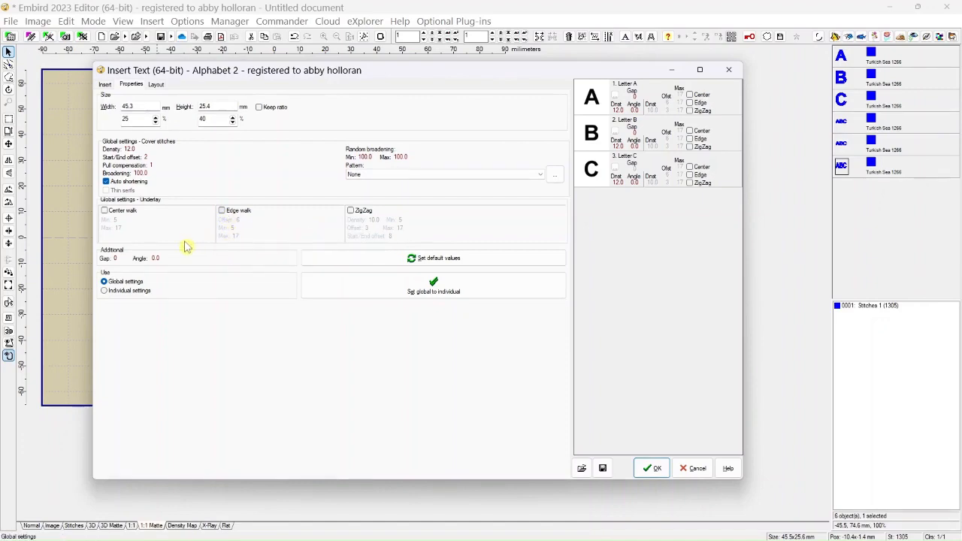
{"action": "left_click", "coordinate": [651, 471]}
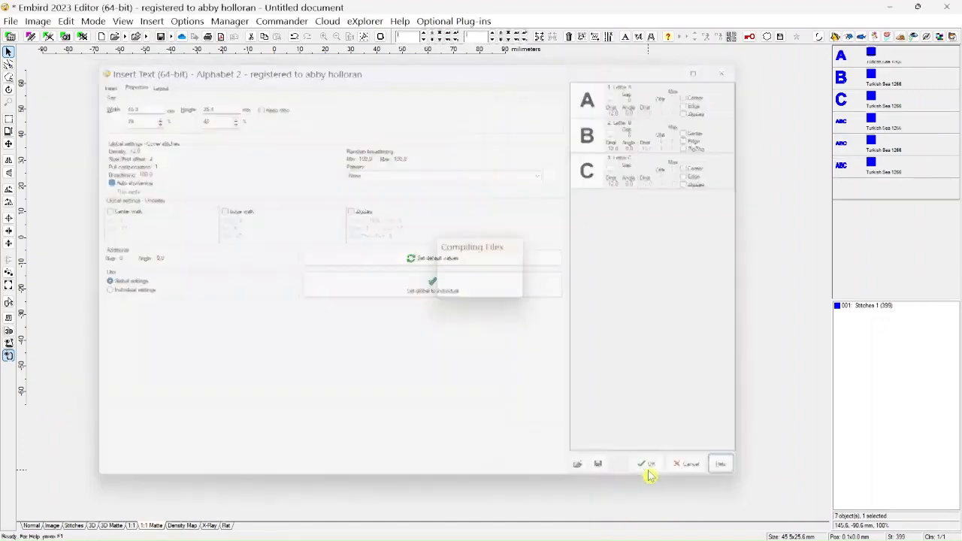
{"action": "left_click_drag", "start_coordinate": [324, 263], "coordinate": [294, 339]}
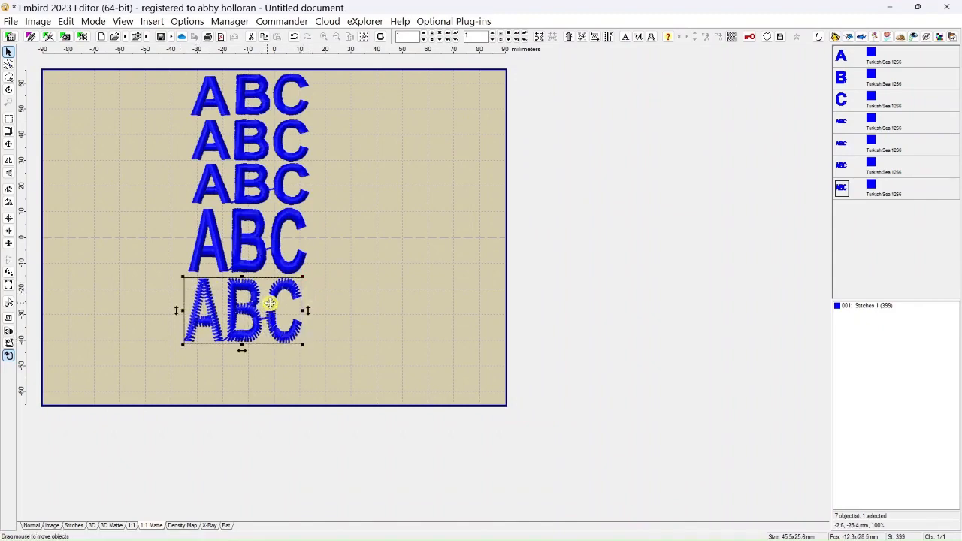
Step: Examine the stitch spacing and letter connections of the fifth ABC row close up in a 3D view
{"action": "scroll", "coordinate": [255, 329], "scroll_direction": "up", "scroll_amount": 2}
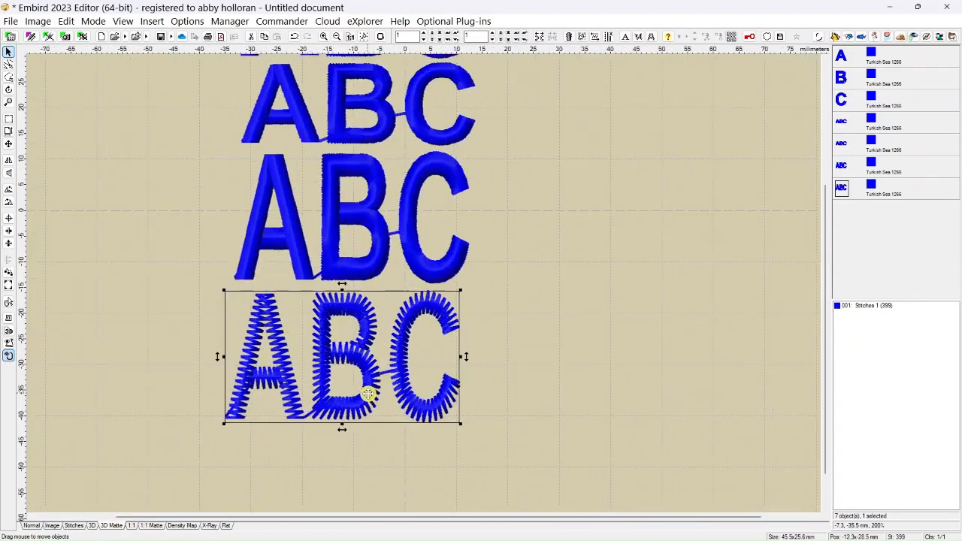
{"action": "scroll", "coordinate": [368, 394], "scroll_direction": "up", "scroll_amount": 3}
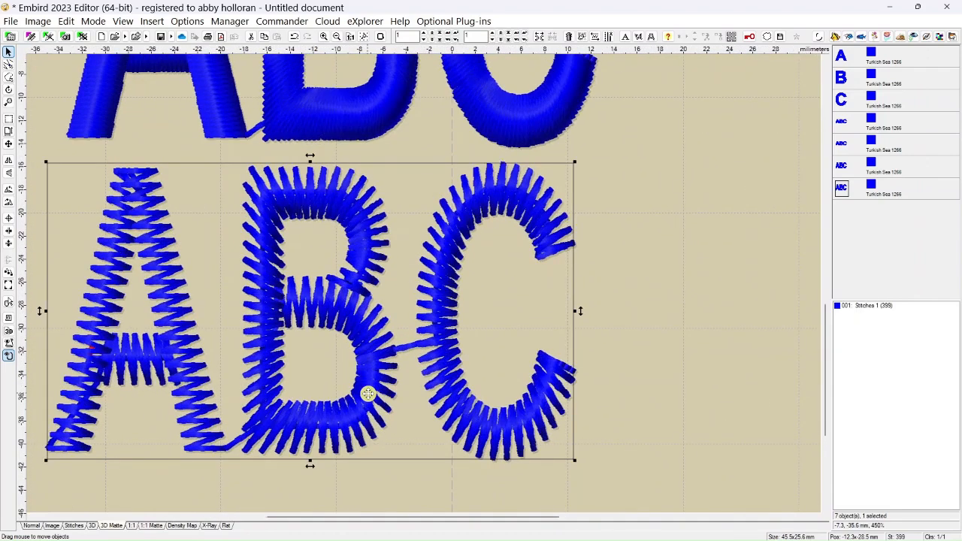
{"action": "scroll", "coordinate": [368, 394], "scroll_direction": "down", "scroll_amount": 1}
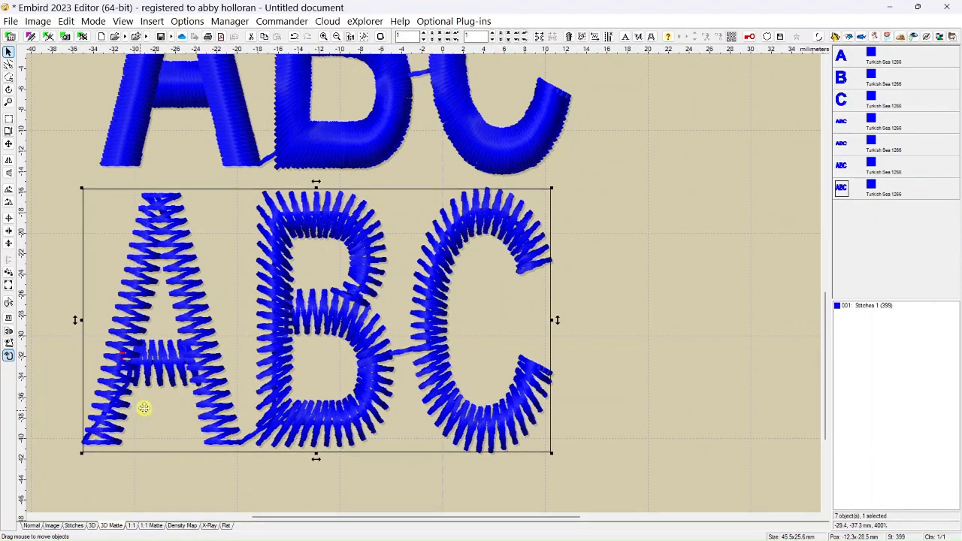
{"action": "scroll", "coordinate": [154, 393], "scroll_direction": "up", "scroll_amount": 1}
{"action": "scroll", "coordinate": [156, 389], "scroll_direction": "down", "scroll_amount": 5}
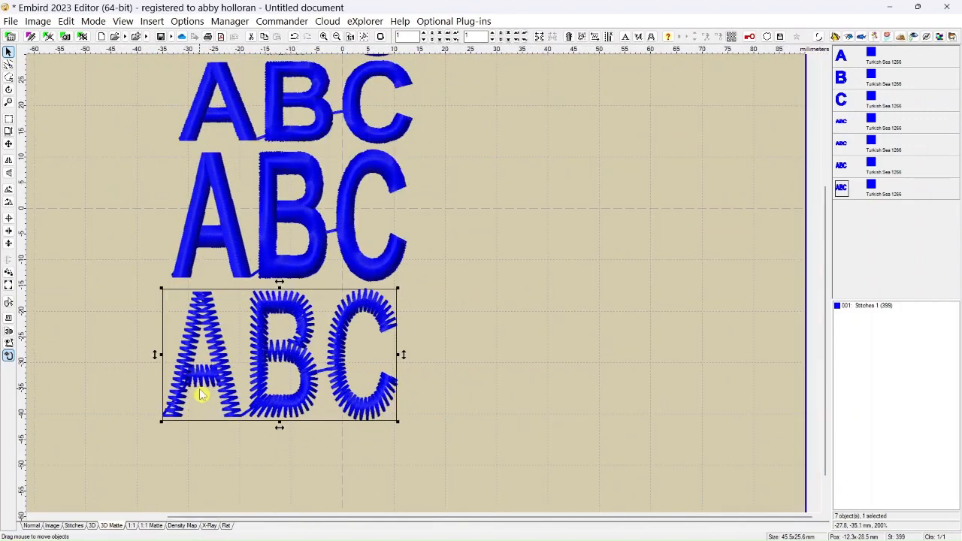
Step: Insert a sixth ABC with the Floating stitches (solid) connection type and move it to about 49 mm below the hoop's centre
{"action": "left_click", "coordinate": [158, 23]}
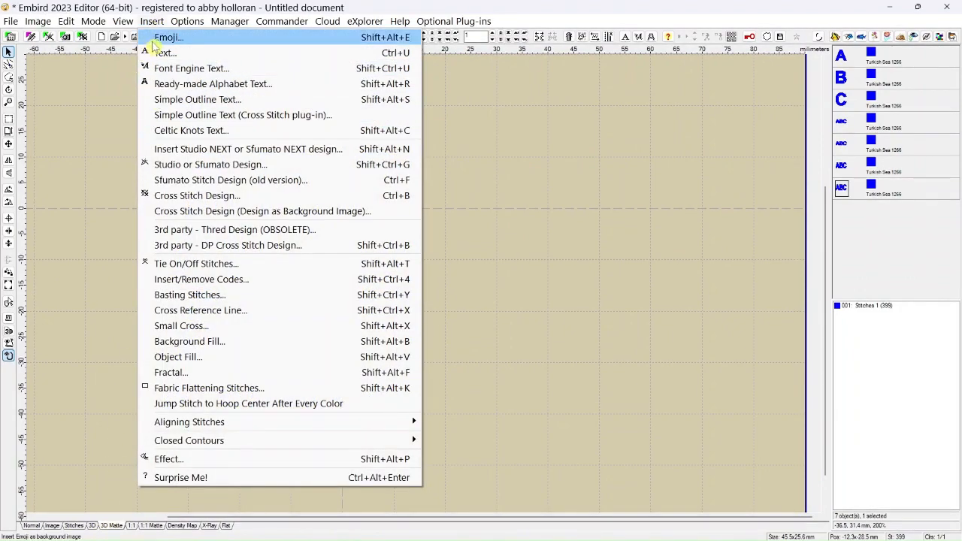
{"action": "left_click", "coordinate": [158, 53]}
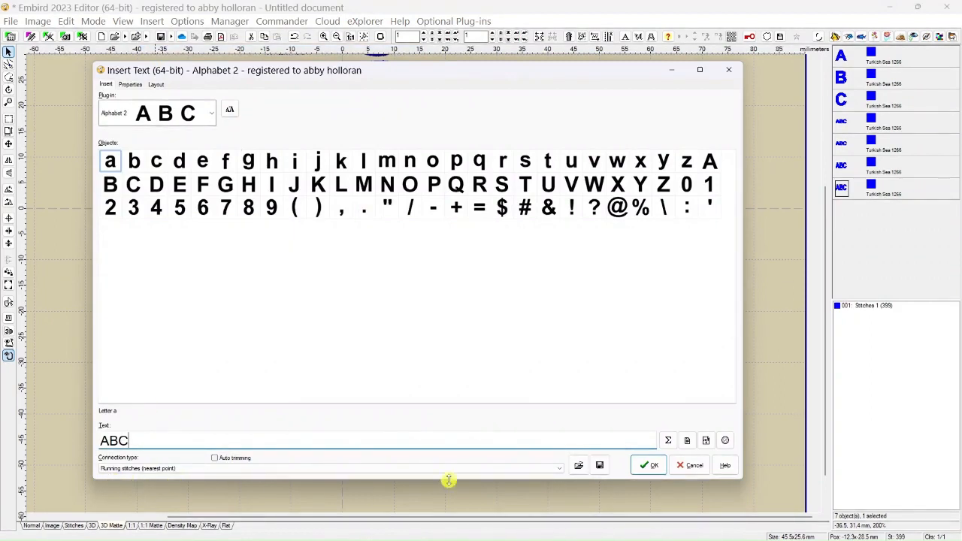
{"action": "left_click", "coordinate": [561, 471]}
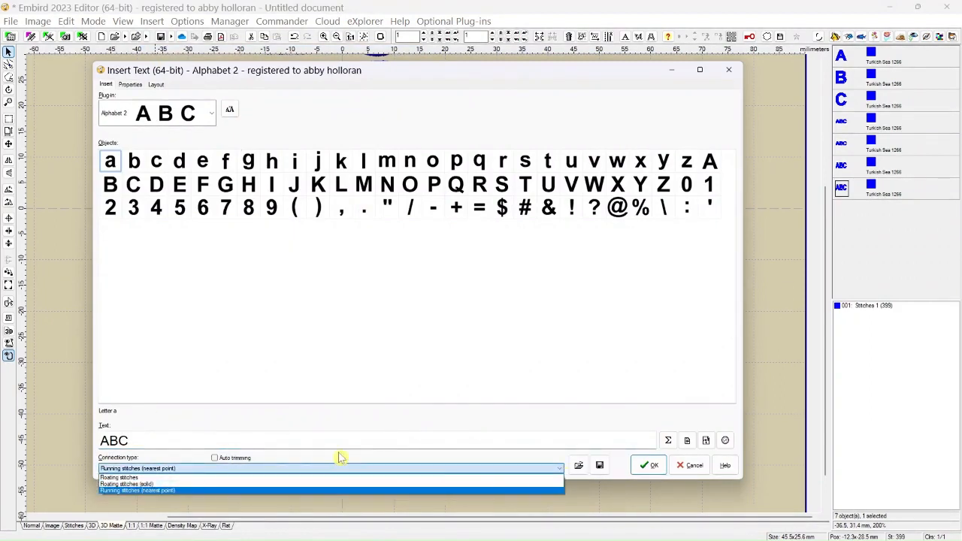
{"action": "left_click", "coordinate": [134, 484]}
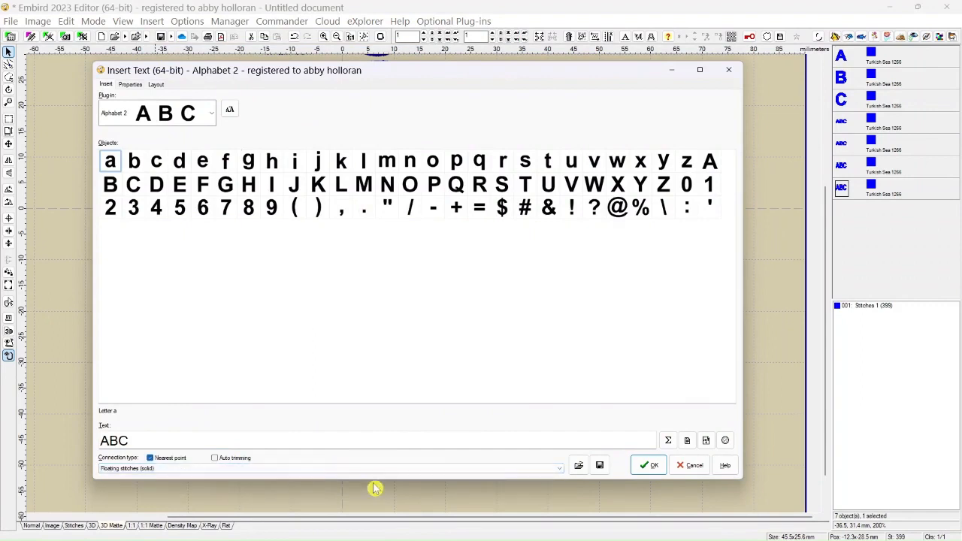
{"action": "left_click", "coordinate": [130, 85]}
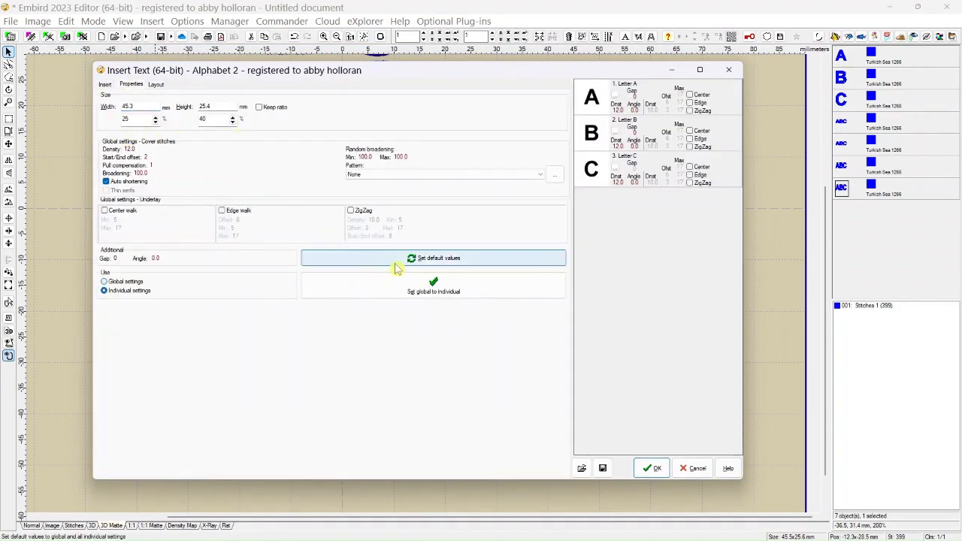
{"action": "left_click", "coordinate": [647, 468]}
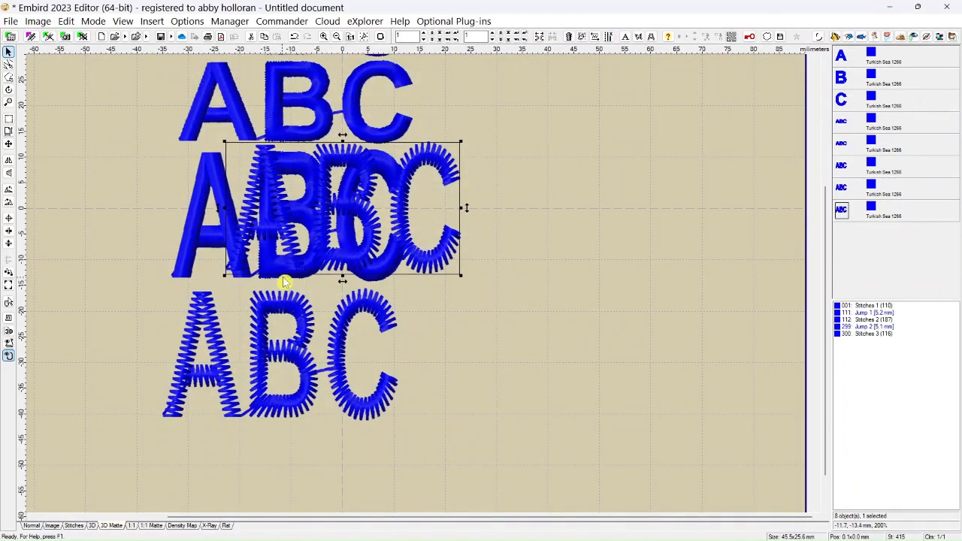
{"action": "left_click_drag", "start_coordinate": [408, 262], "coordinate": [350, 509]}
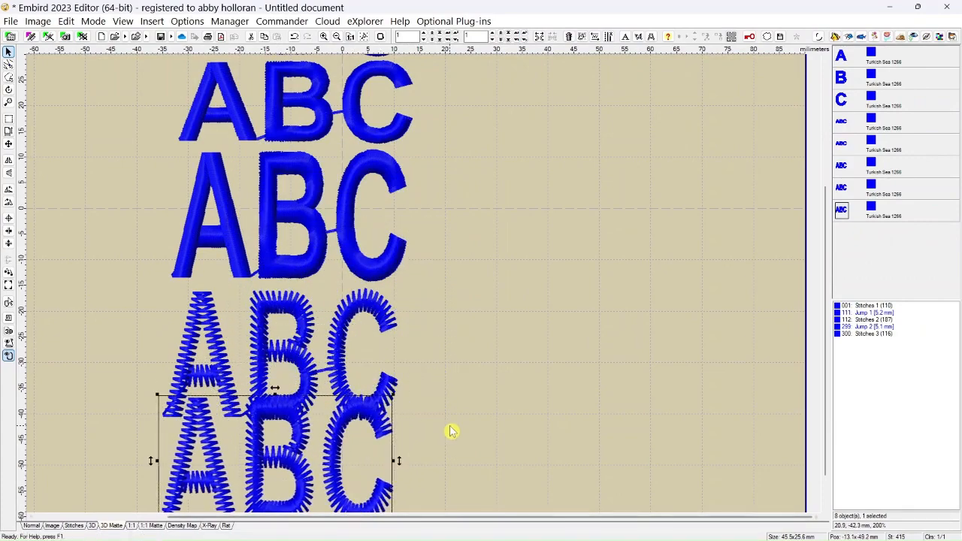
Step: Shift the sixth ABC about 1 mm further down and compare its letter joins with the row above close up
{"action": "scroll", "coordinate": [451, 430], "scroll_direction": "up", "scroll_amount": 1}
{"action": "left_click_drag", "start_coordinate": [825, 312], "coordinate": [819, 372]}
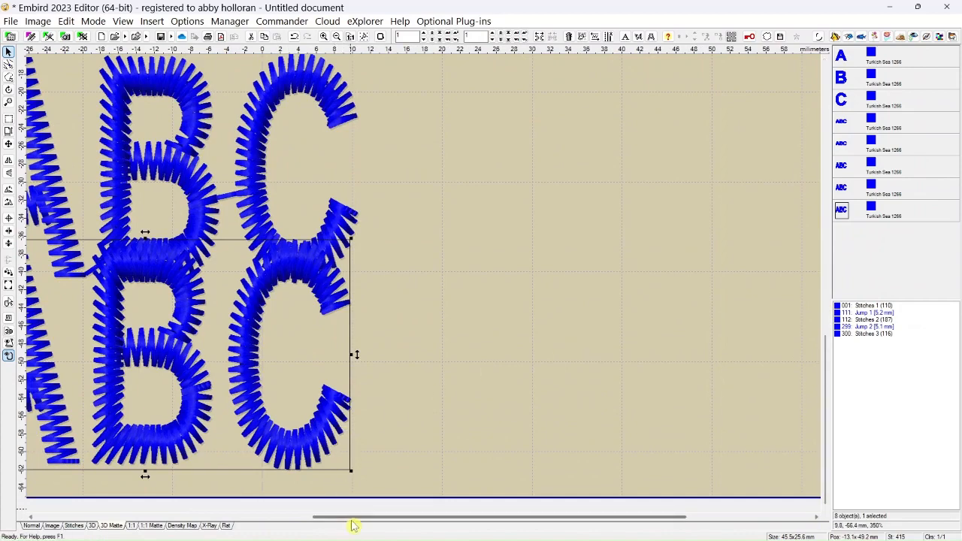
{"action": "left_click_drag", "start_coordinate": [338, 517], "coordinate": [244, 518]}
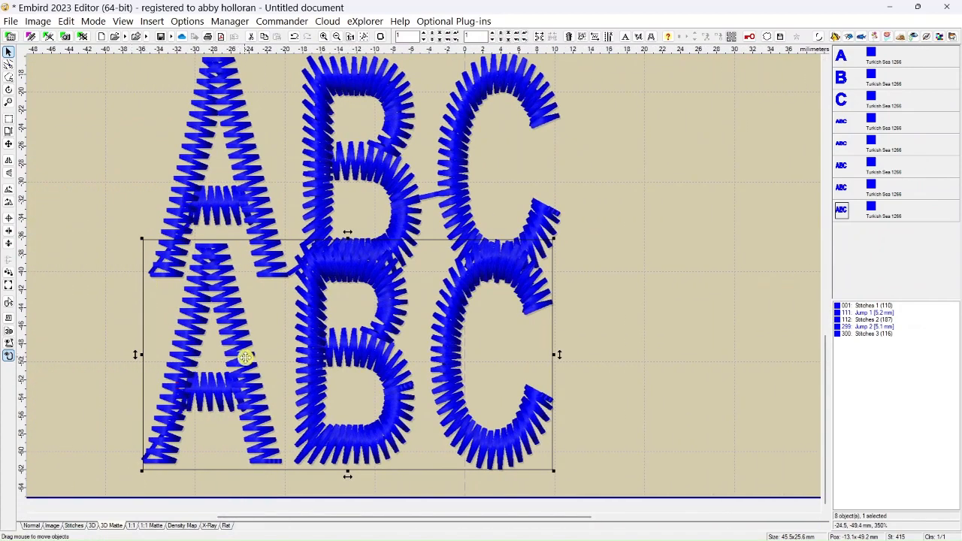
{"action": "left_click_drag", "start_coordinate": [243, 358], "coordinate": [244, 365]}
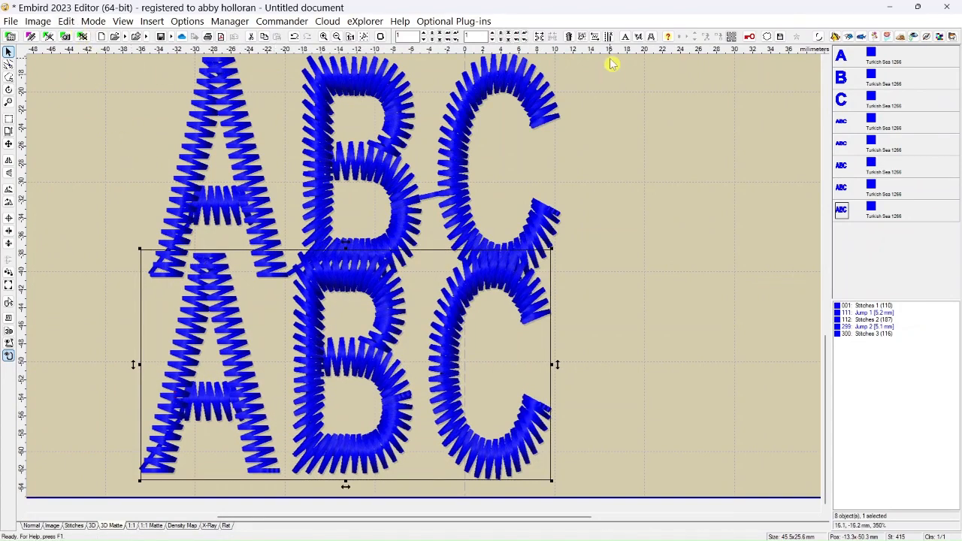
Step: Delete the first seven lettering objects, keeping only the sixth ABC with floating stitches
{"action": "left_click", "coordinate": [843, 62]}
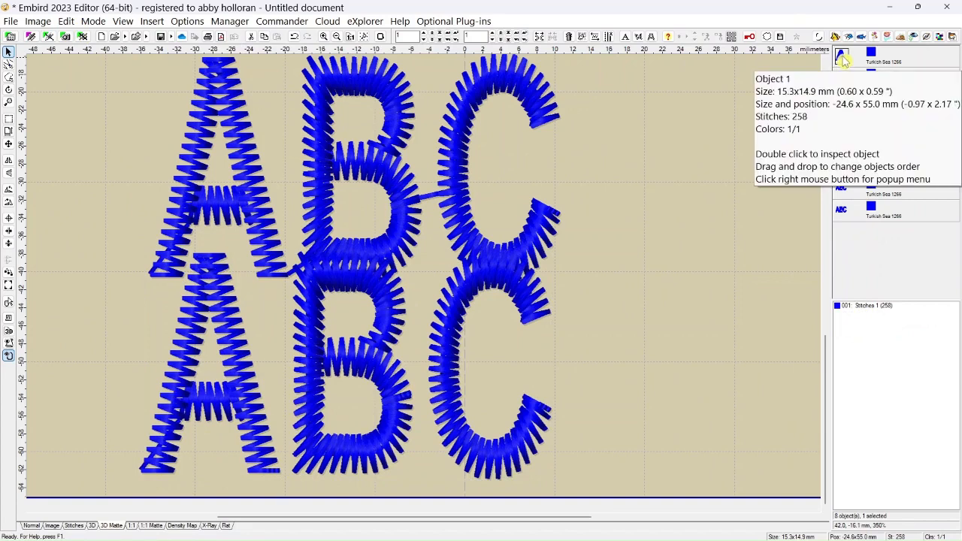
{"action": "left_click", "coordinate": [844, 187], "text": "shift"}
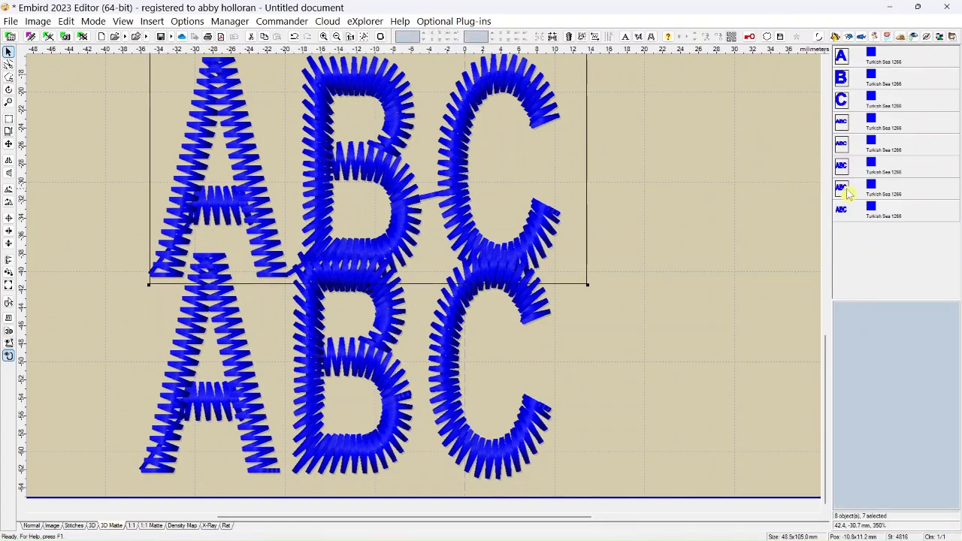
{"action": "key", "text": "Delete"}
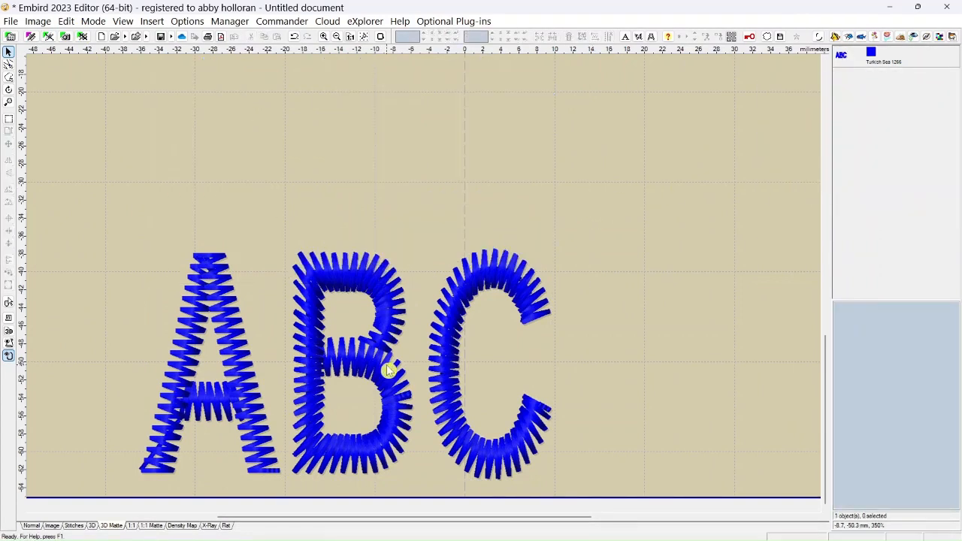
Step: Move the remaining ABC up to about 7 mm below the hoop's centre
{"action": "left_click", "coordinate": [385, 368]}
{"action": "left_click_drag", "start_coordinate": [385, 368], "coordinate": [408, 240]}
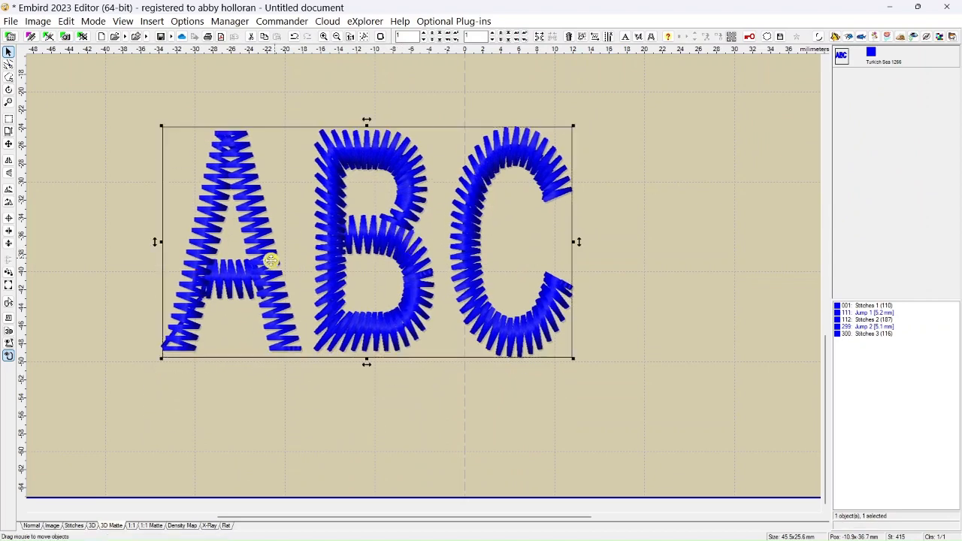
{"action": "scroll", "coordinate": [341, 366], "scroll_direction": "down", "scroll_amount": 1}
{"action": "scroll", "coordinate": [341, 366], "scroll_direction": "down", "scroll_amount": 2}
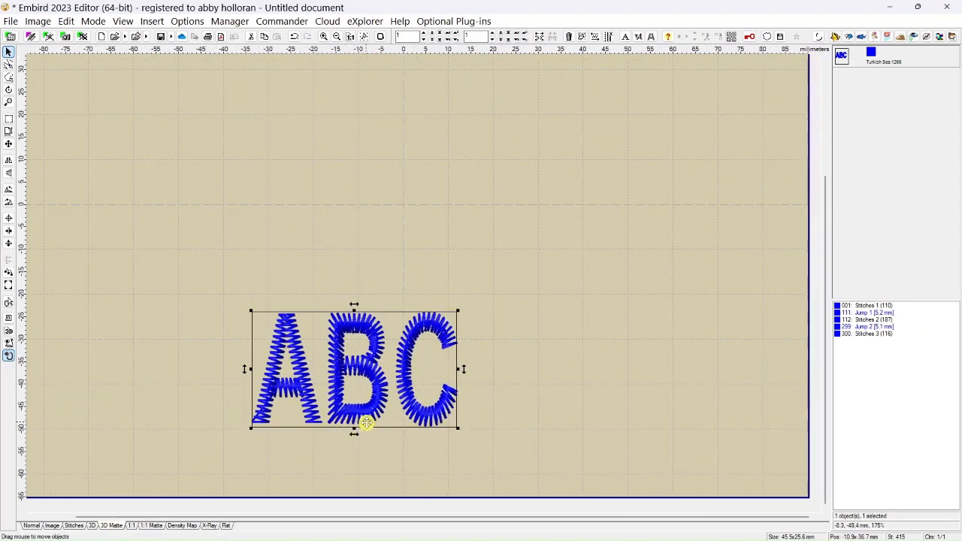
{"action": "left_click_drag", "start_coordinate": [383, 403], "coordinate": [393, 268]}
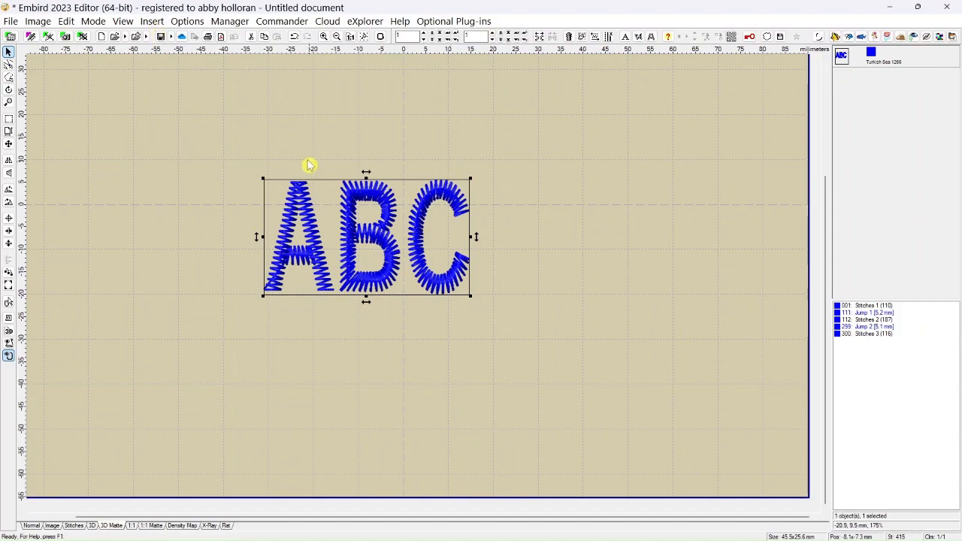
Step: Save the ABC text with its settings as a lettering file named ABC in the AD 1125 Tropical Fish folder, without inserting it
{"action": "left_click", "coordinate": [159, 22]}
{"action": "left_click", "coordinate": [165, 54]}
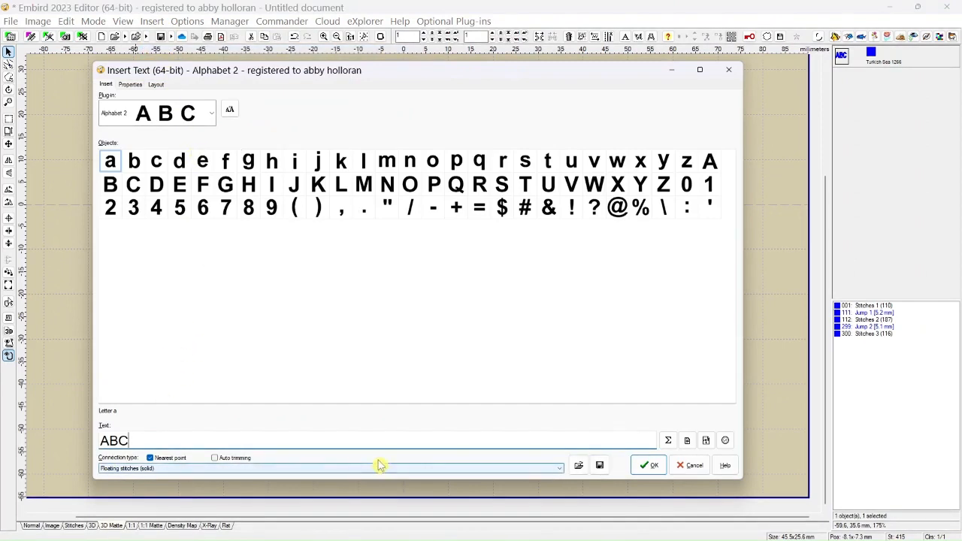
{"action": "left_click", "coordinate": [600, 466]}
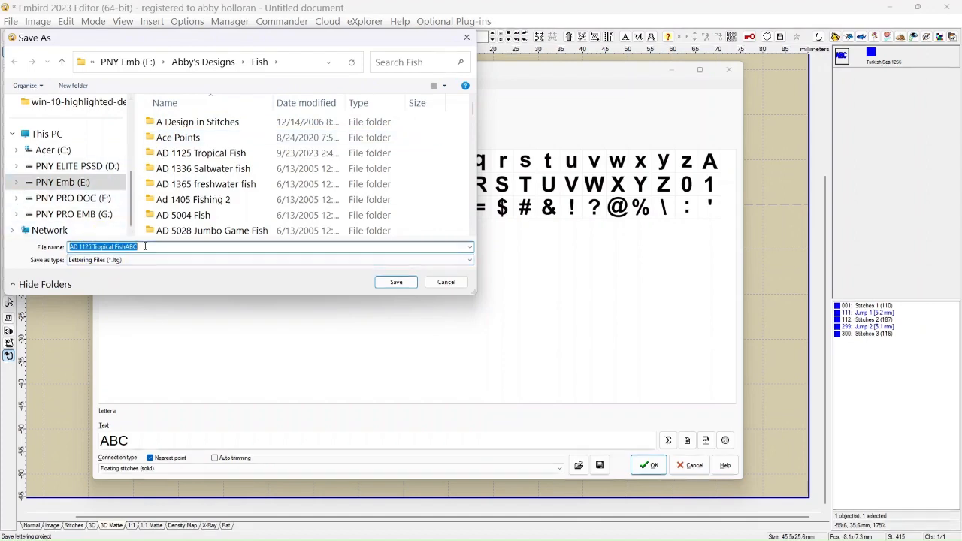
{"action": "left_click_drag", "start_coordinate": [143, 247], "coordinate": [96, 248]}
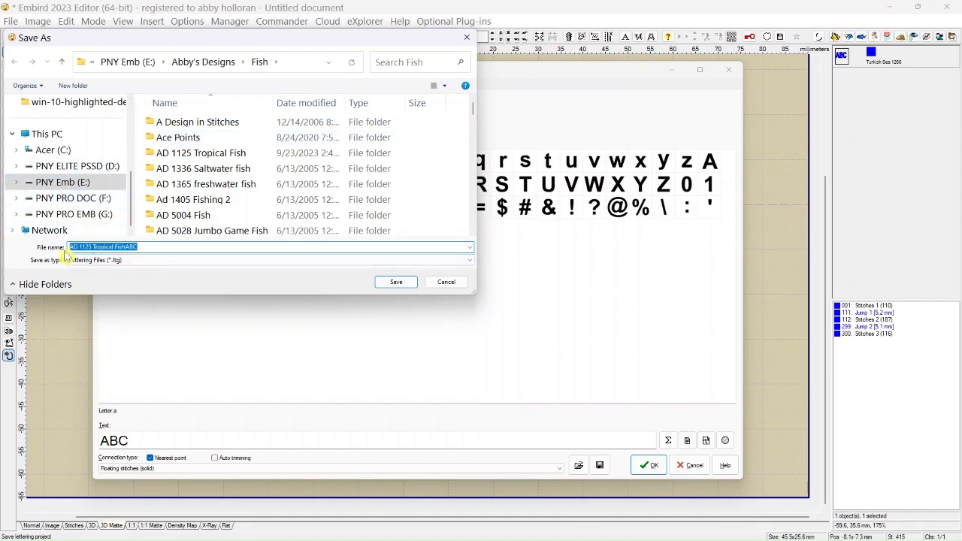
{"action": "type", "text": "ABC"}
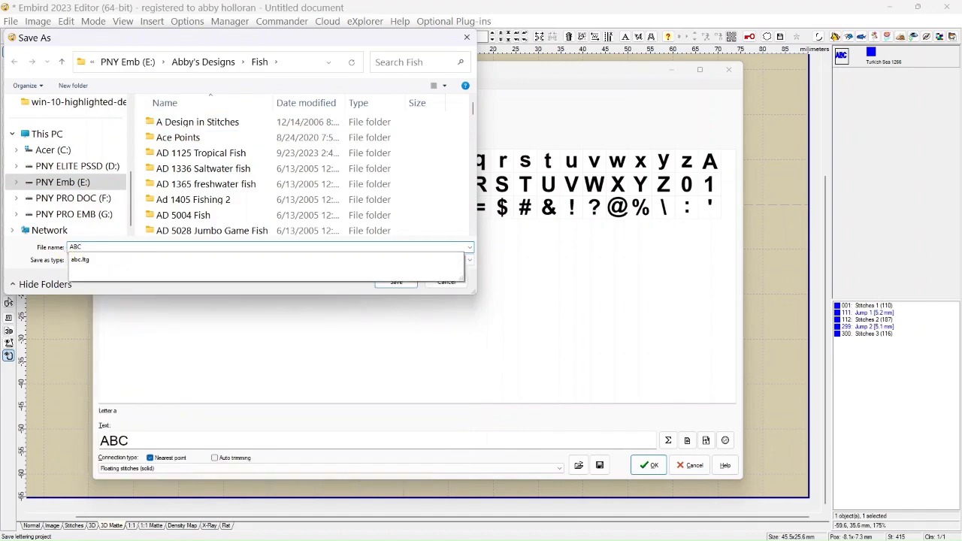
{"action": "left_click", "coordinate": [15, 274]}
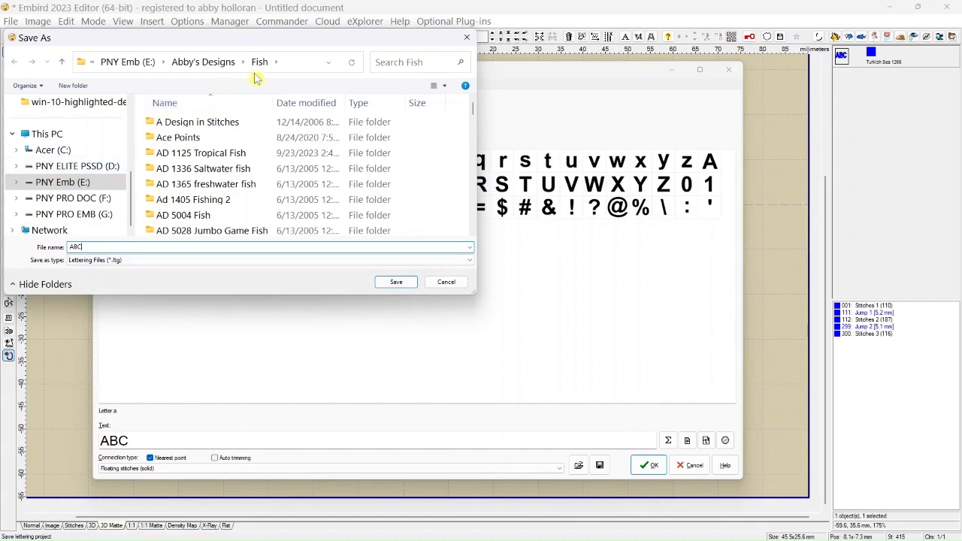
{"action": "left_click", "coordinate": [215, 155]}
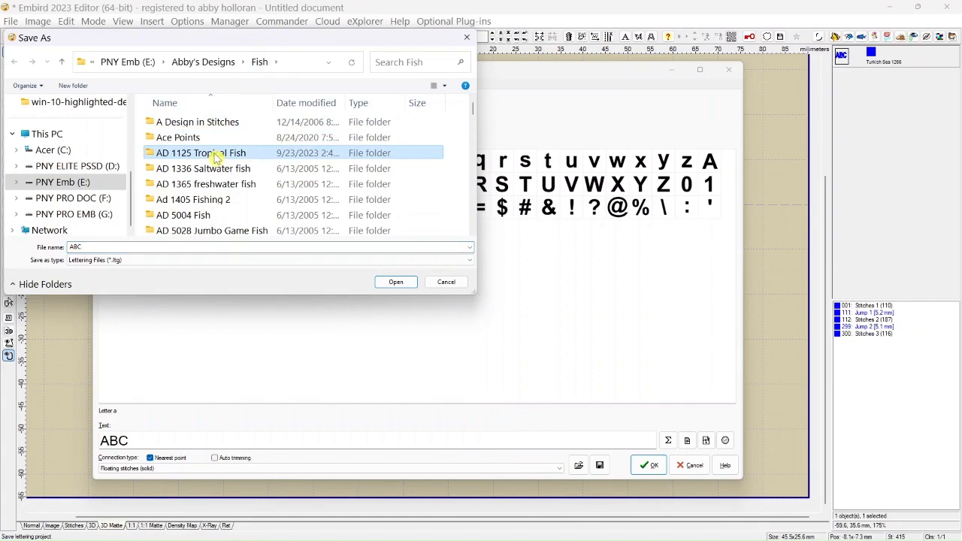
{"action": "double_click", "coordinate": [215, 155]}
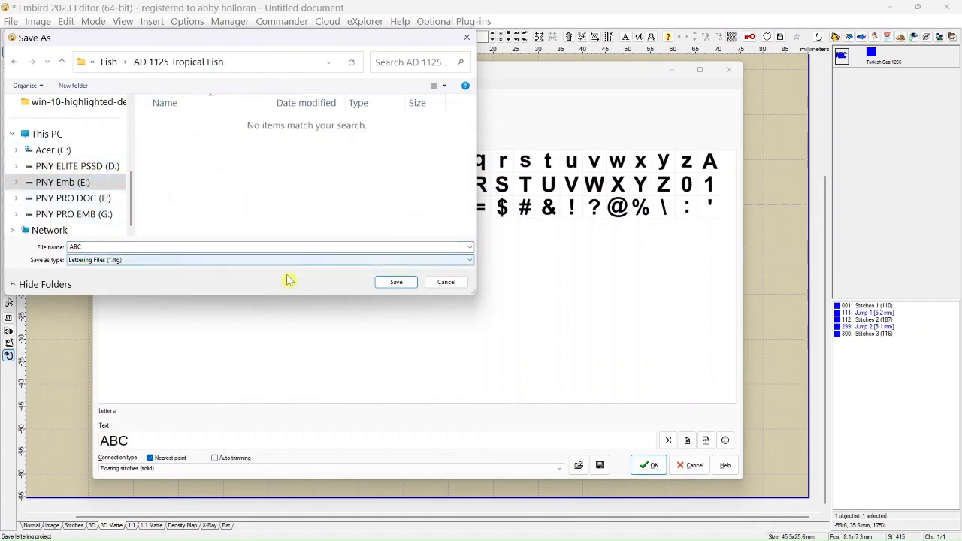
{"action": "left_click", "coordinate": [395, 283]}
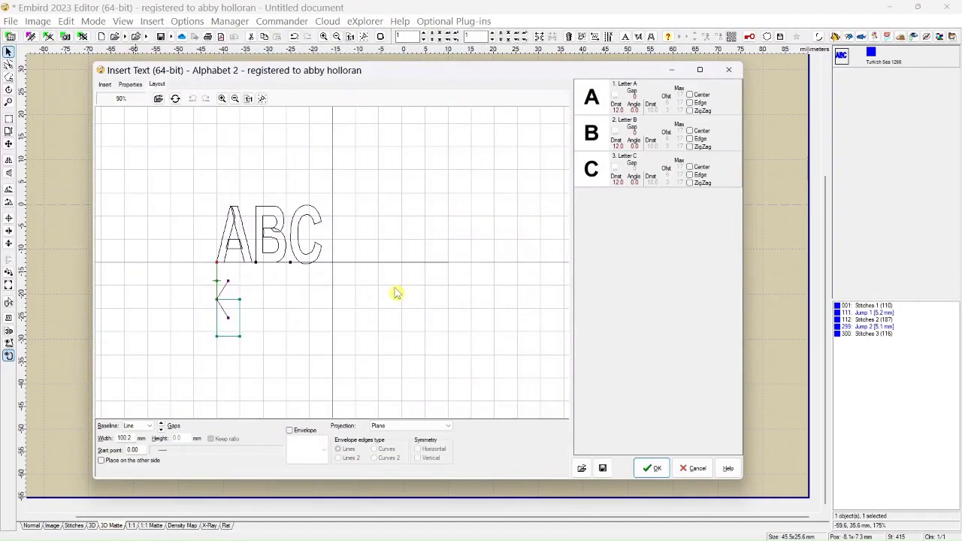
{"action": "left_click", "coordinate": [728, 70]}
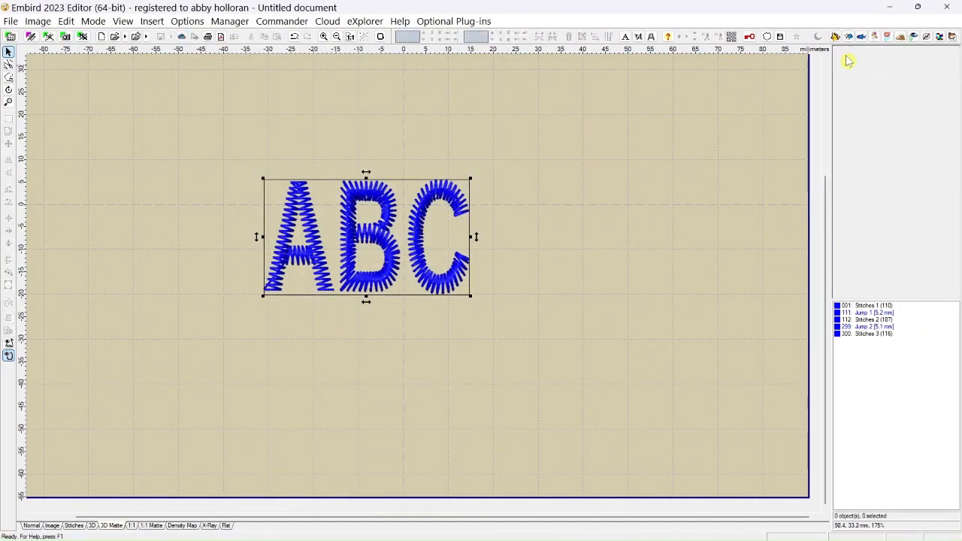
Step: Delete the remaining ABC from the design and load the saved lettering file ABC.ltg from the AD 1125 Tropical Fish folder
{"action": "key", "text": "Delete"}
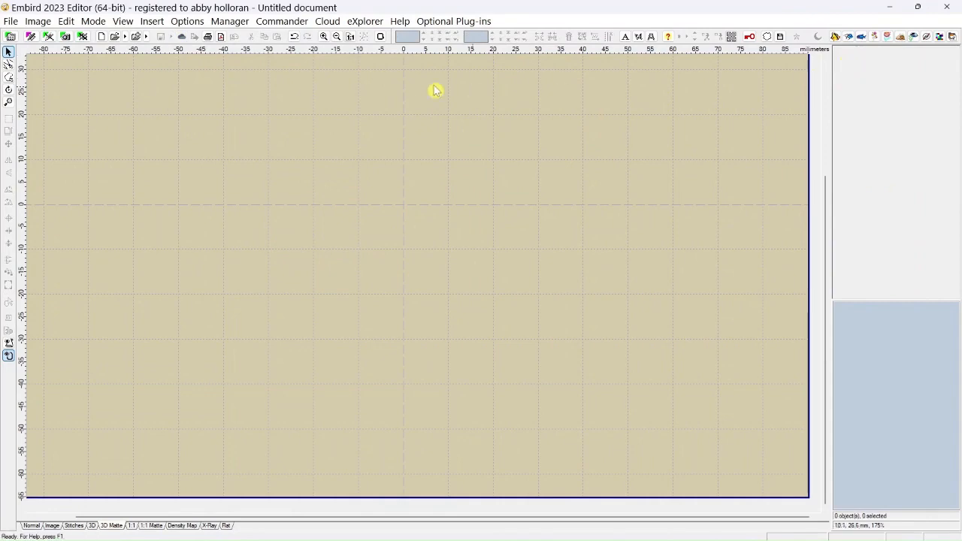
{"action": "left_click", "coordinate": [151, 22]}
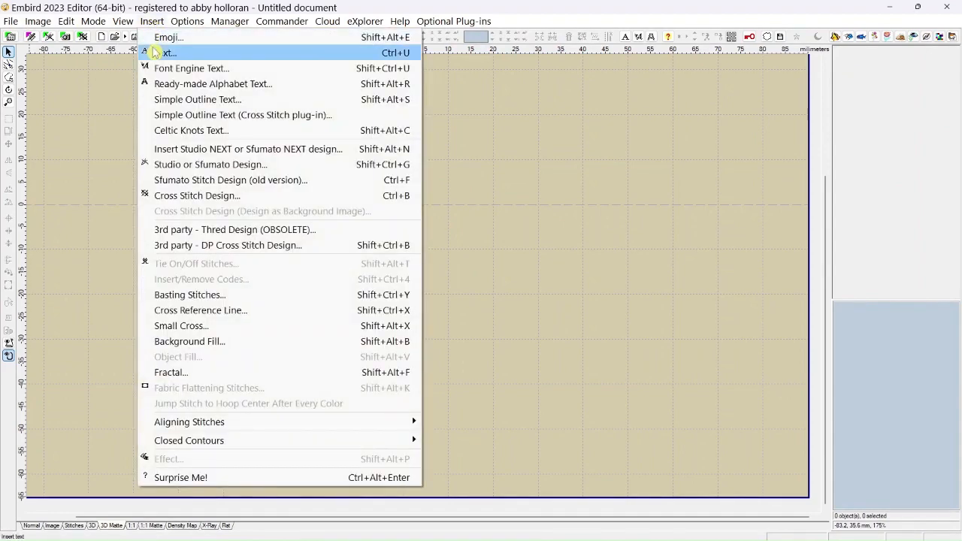
{"action": "left_click", "coordinate": [162, 54]}
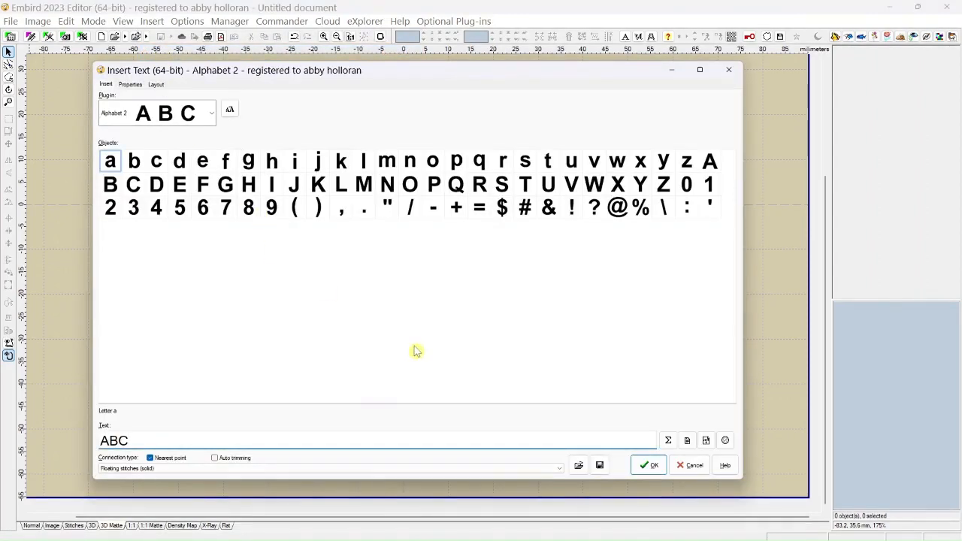
{"action": "left_click", "coordinate": [578, 466]}
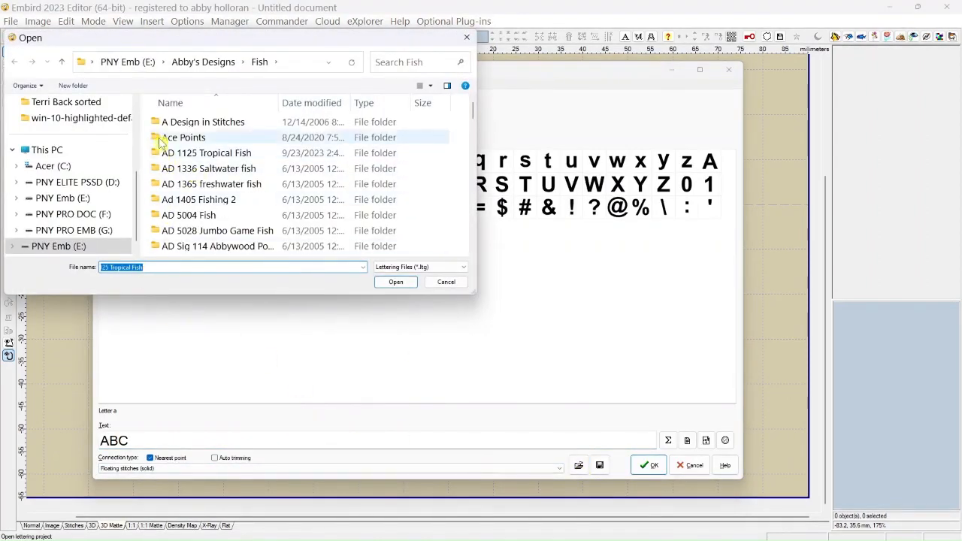
{"action": "double_click", "coordinate": [199, 153]}
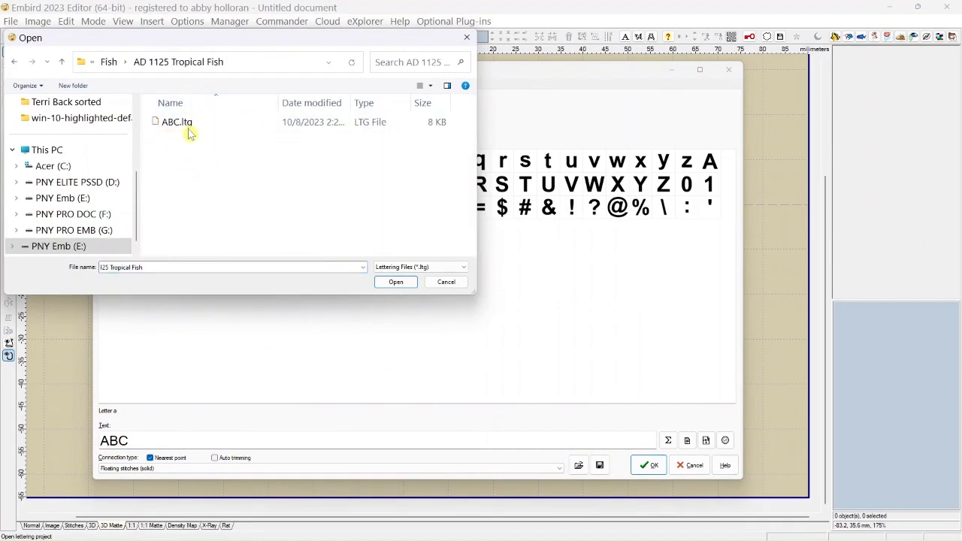
{"action": "left_click", "coordinate": [394, 284]}
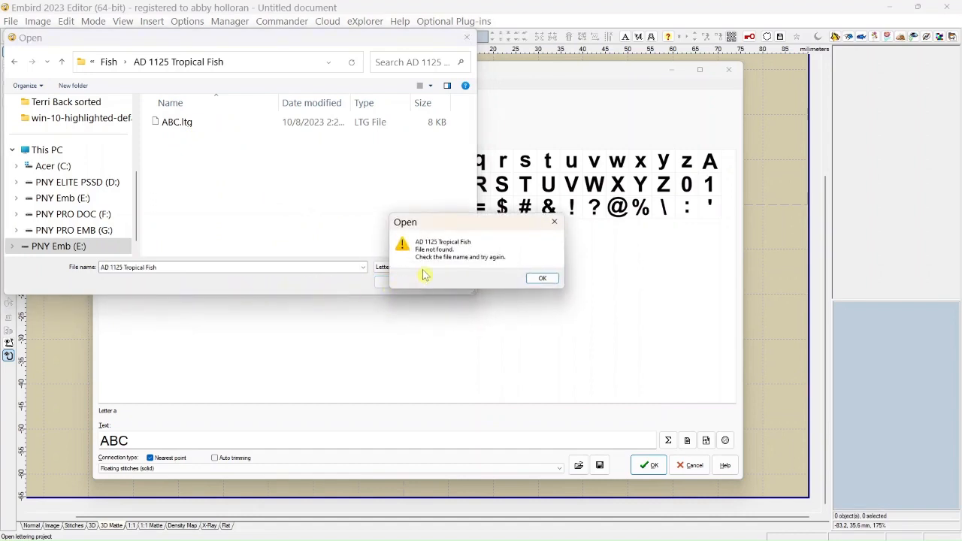
{"action": "left_click", "coordinate": [542, 279]}
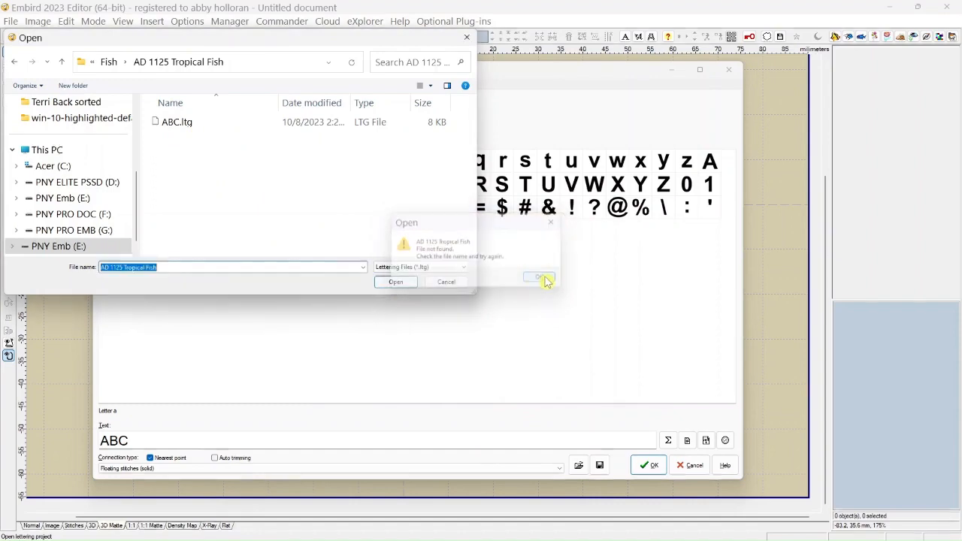
{"action": "left_click", "coordinate": [185, 131]}
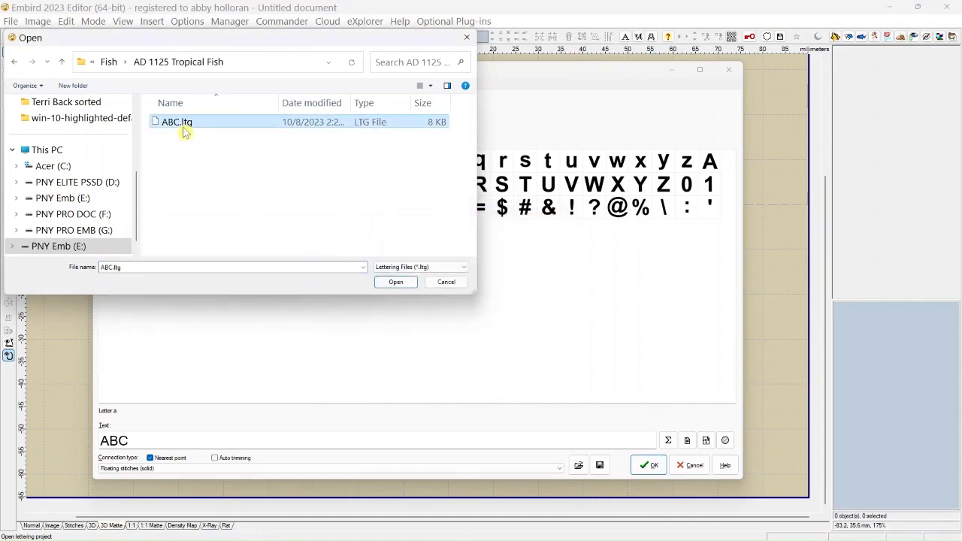
{"action": "left_click", "coordinate": [395, 282]}
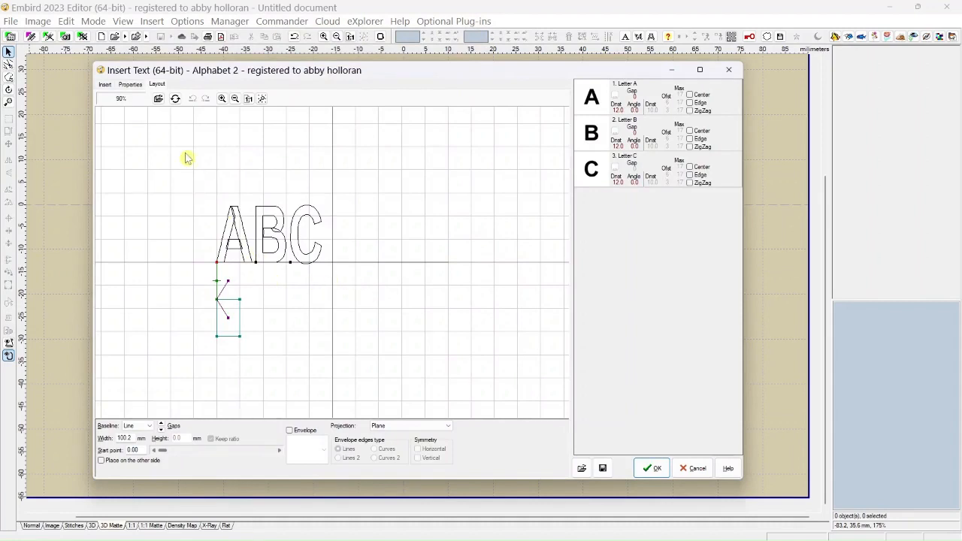
Step: Replace the loaded lettering text with DEF, check its size and density settings, and insert it into the design
{"action": "left_click", "coordinate": [105, 88]}
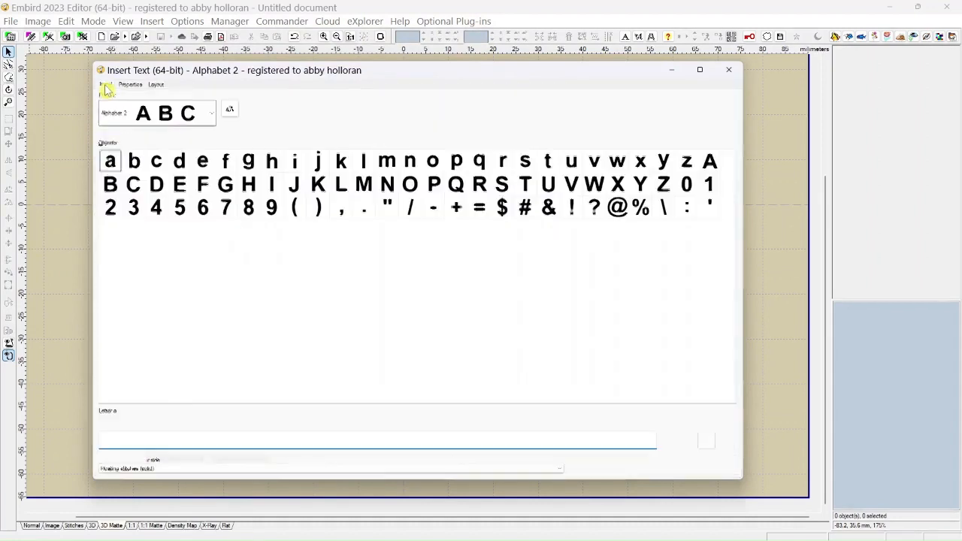
{"action": "double_click", "coordinate": [149, 442]}
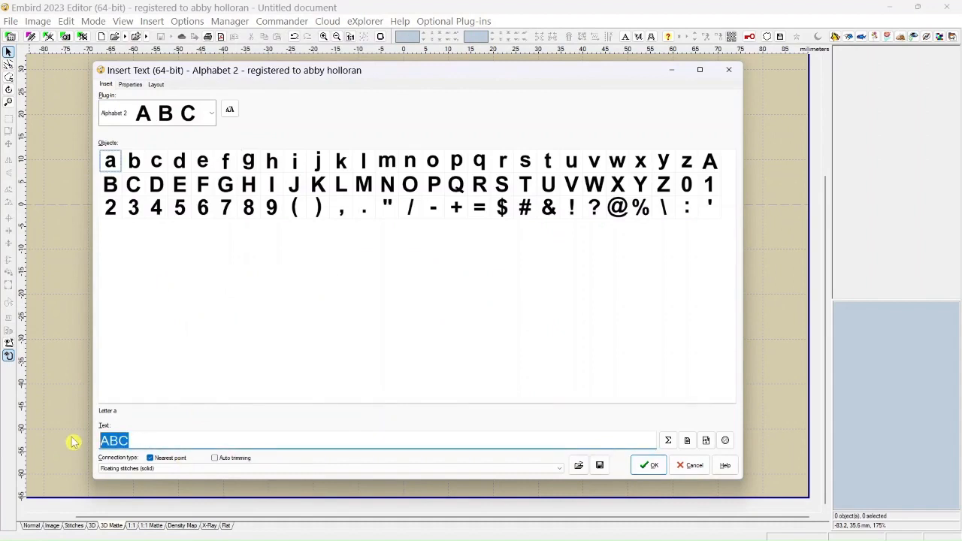
{"action": "type", "text": "DEF"}
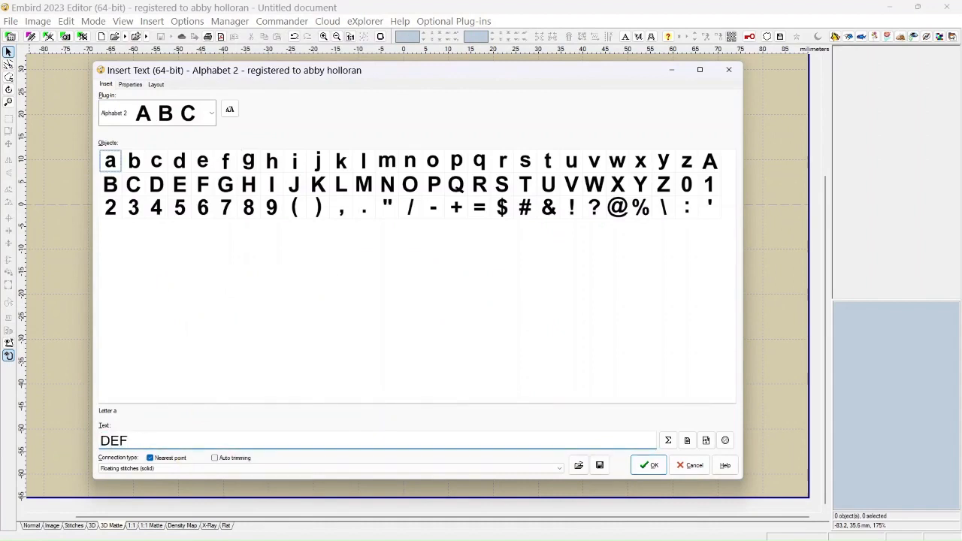
{"action": "left_click", "coordinate": [130, 85]}
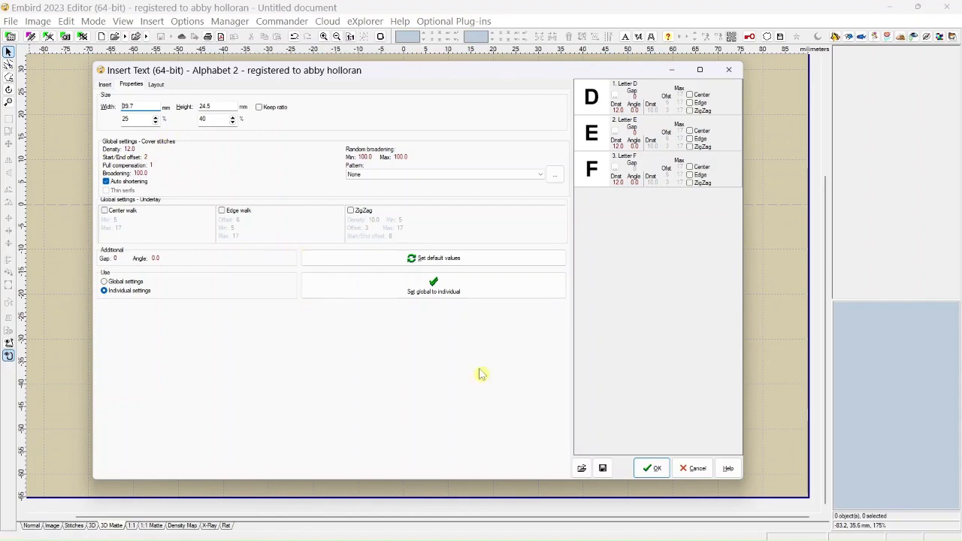
{"action": "left_click", "coordinate": [651, 468]}
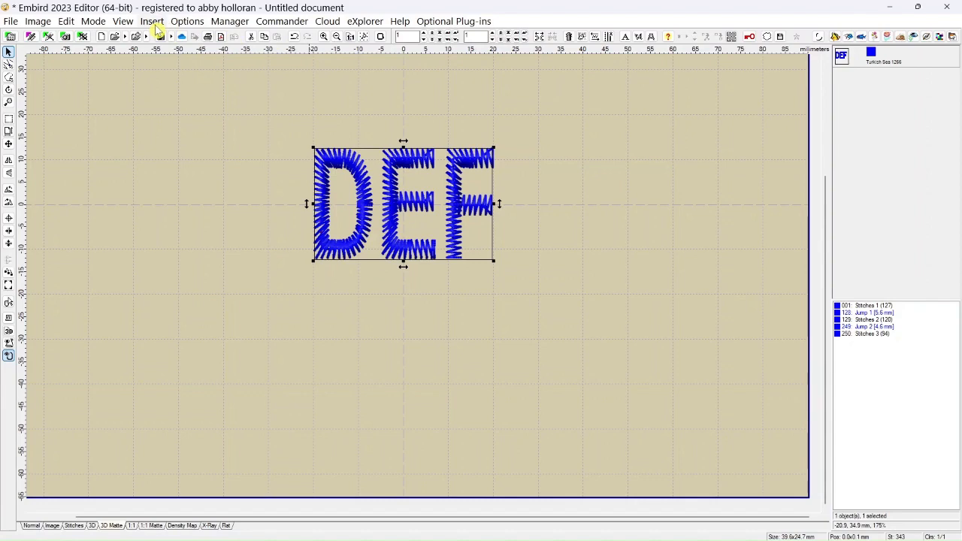
Step: Delete the DEF lettering from the design and start a new text insertion
{"action": "left_click", "coordinate": [569, 37]}
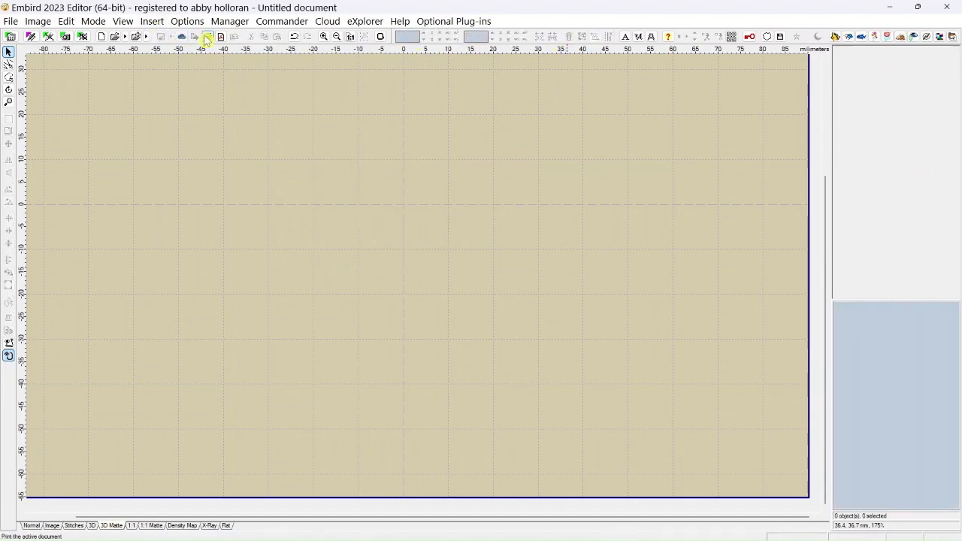
{"action": "left_click", "coordinate": [153, 22]}
{"action": "left_click", "coordinate": [164, 53]}
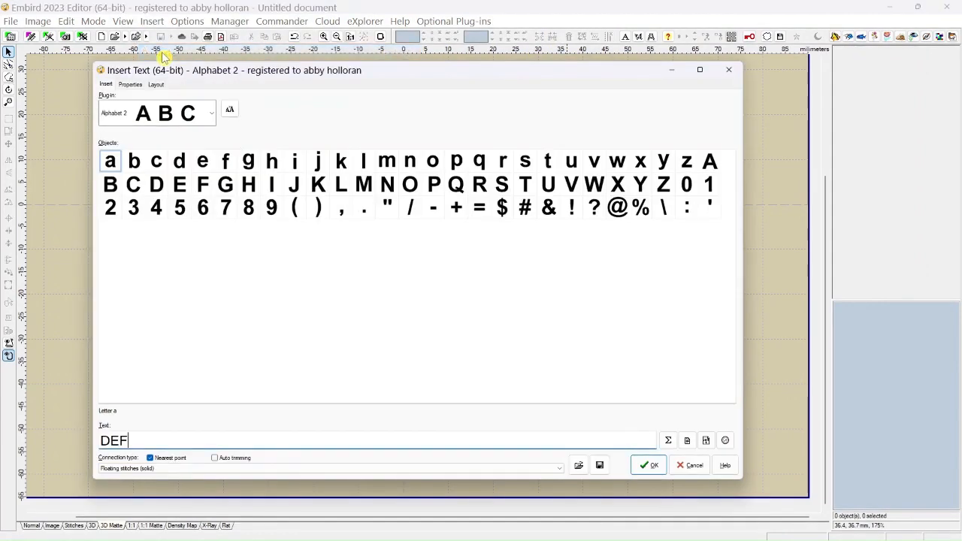
Step: Set the DEF text to density 4.0, edge walk underlay, global settings and 25% height, and check its layout
{"action": "left_click", "coordinate": [131, 85]}
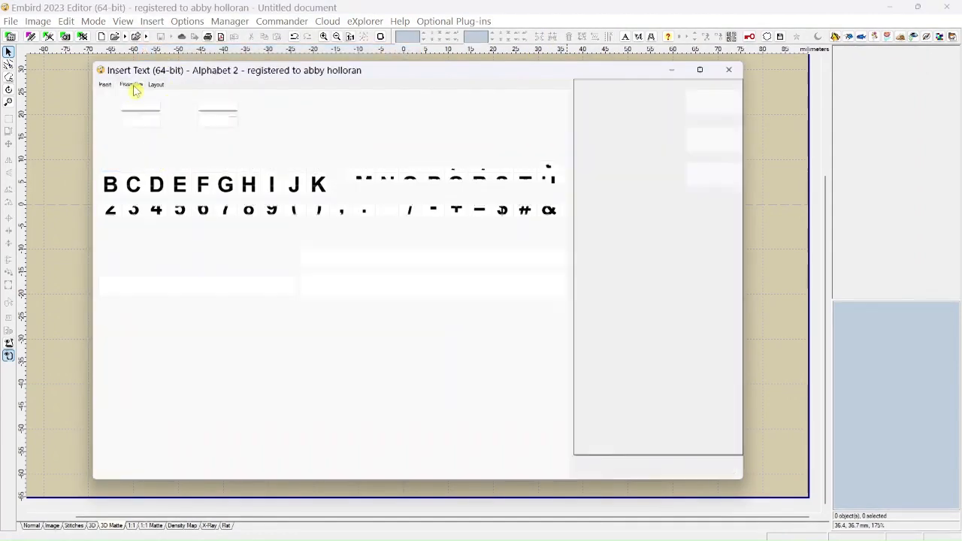
{"action": "left_click", "coordinate": [130, 150]}
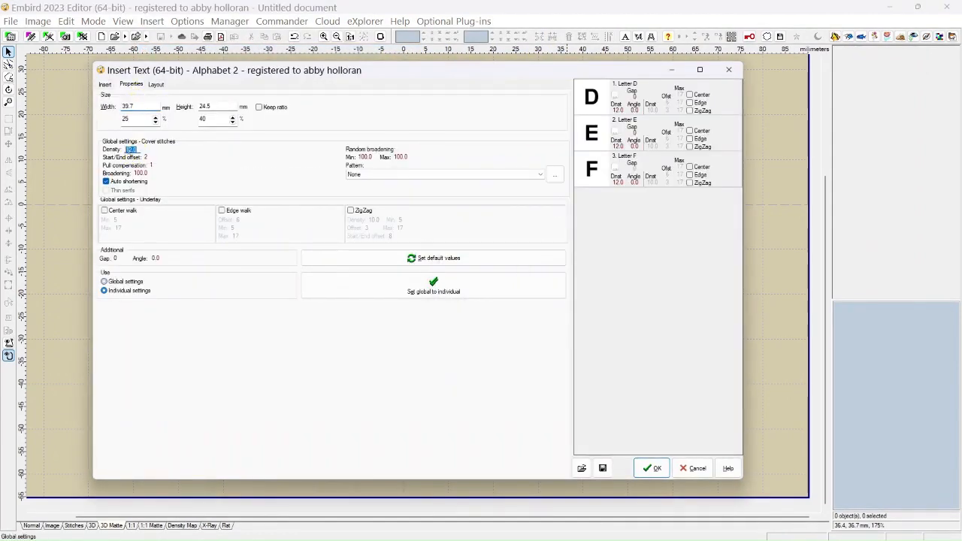
{"action": "type", "text": "4"}
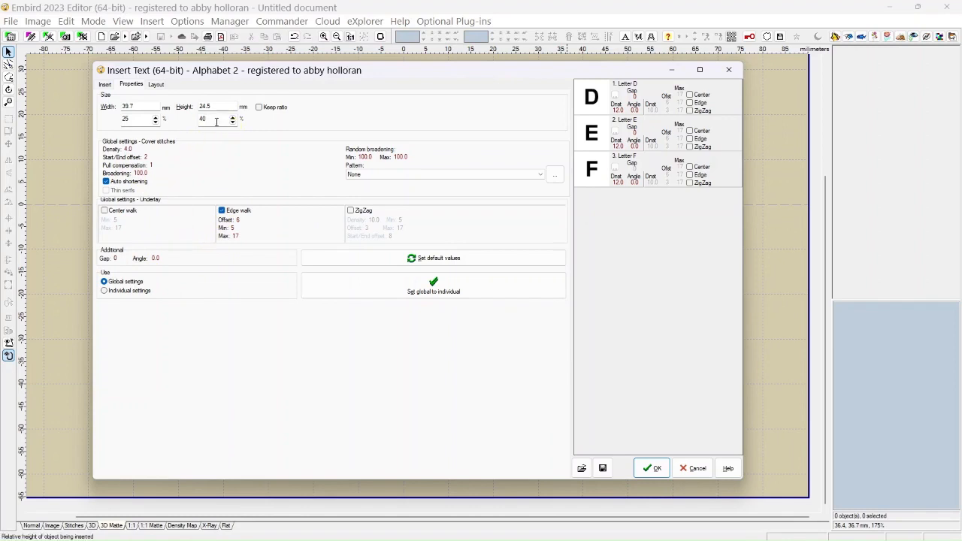
{"action": "left_click_drag", "start_coordinate": [221, 119], "coordinate": [188, 119]}
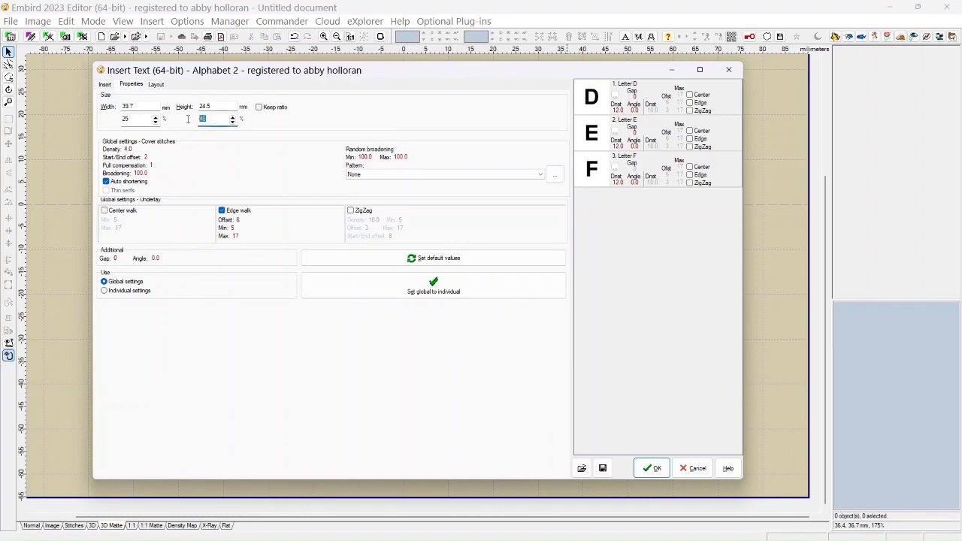
{"action": "type", "text": "25"}
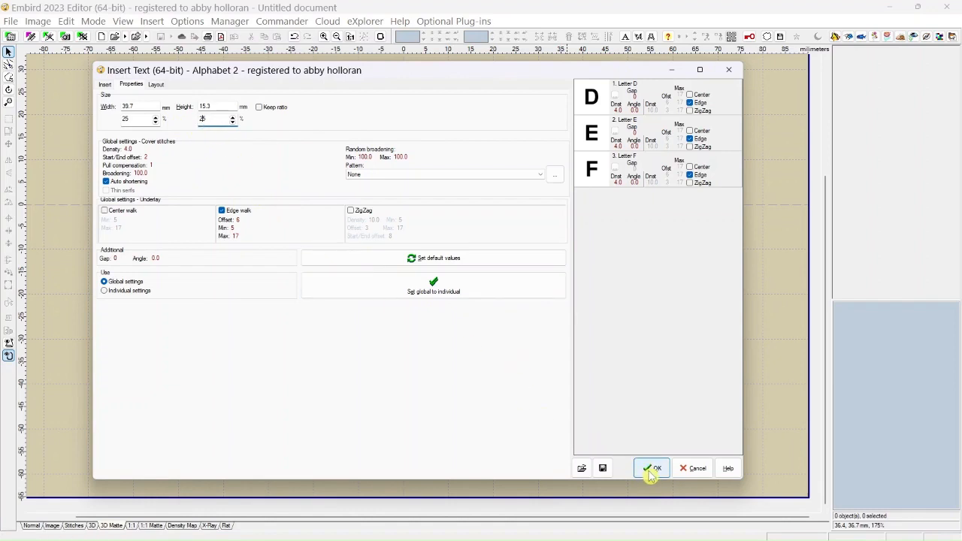
{"action": "left_click", "coordinate": [155, 84]}
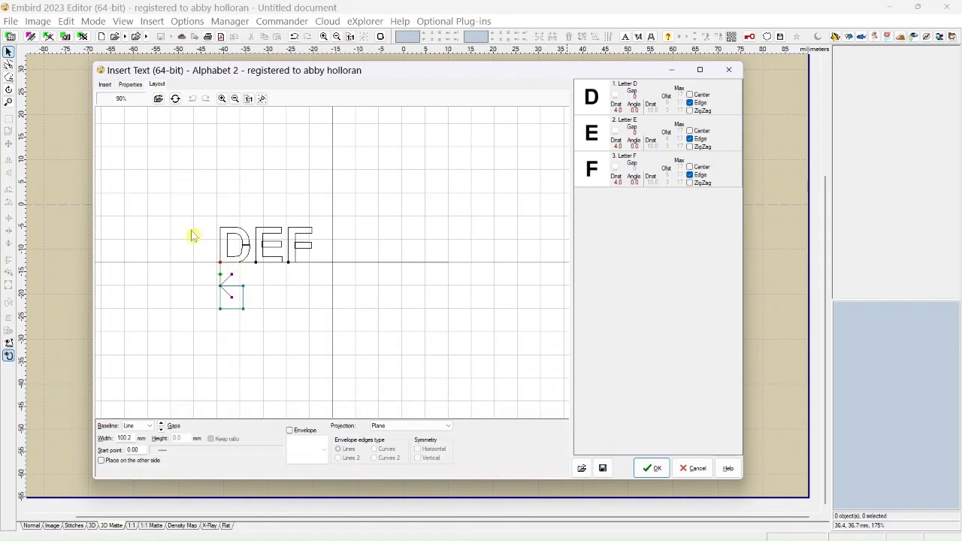
Step: Try the Alphabet_20 font for the DEF text without registering the plug-in
{"action": "left_click", "coordinate": [105, 85]}
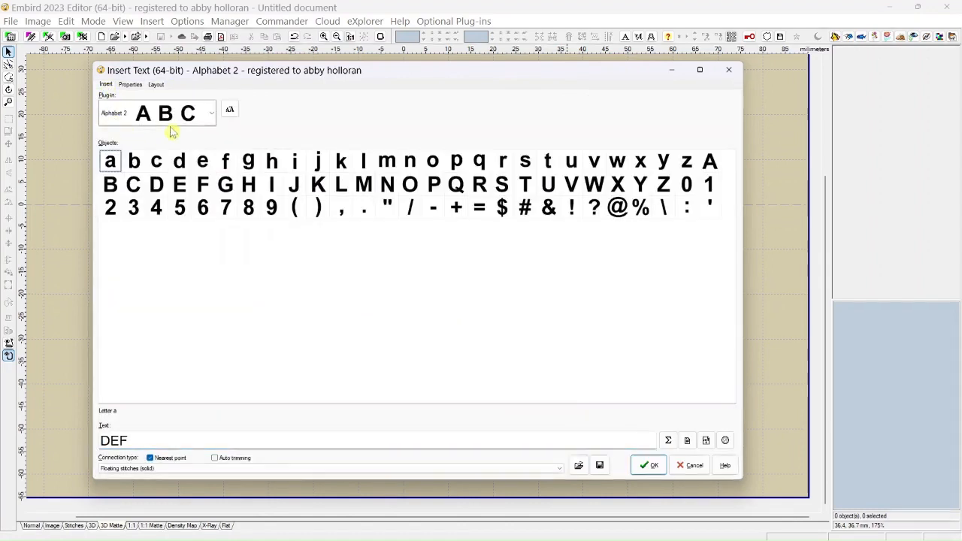
{"action": "left_click", "coordinate": [212, 114]}
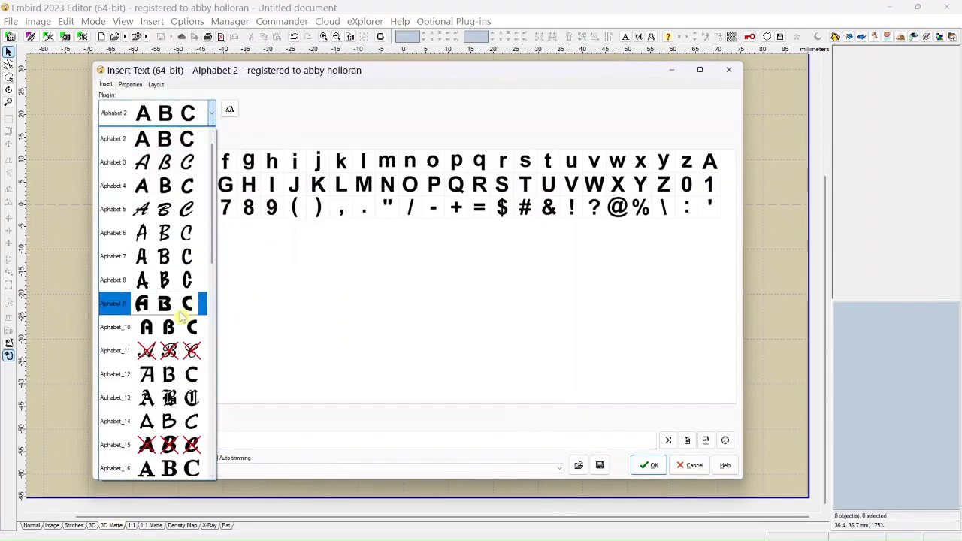
{"action": "scroll", "coordinate": [167, 230], "scroll_direction": "down", "scroll_amount": 1}
{"action": "scroll", "coordinate": [167, 231], "scroll_direction": "down", "scroll_amount": 2}
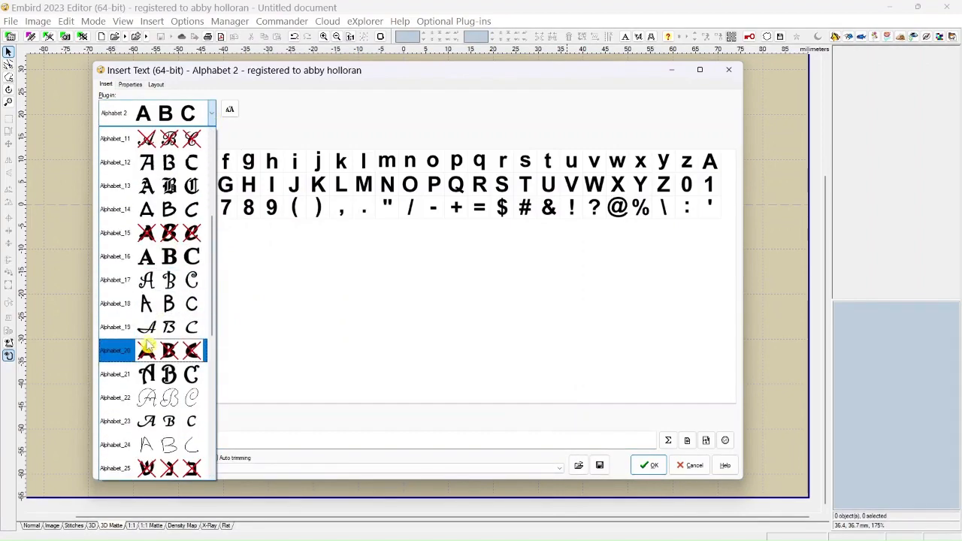
{"action": "left_click", "coordinate": [147, 351]}
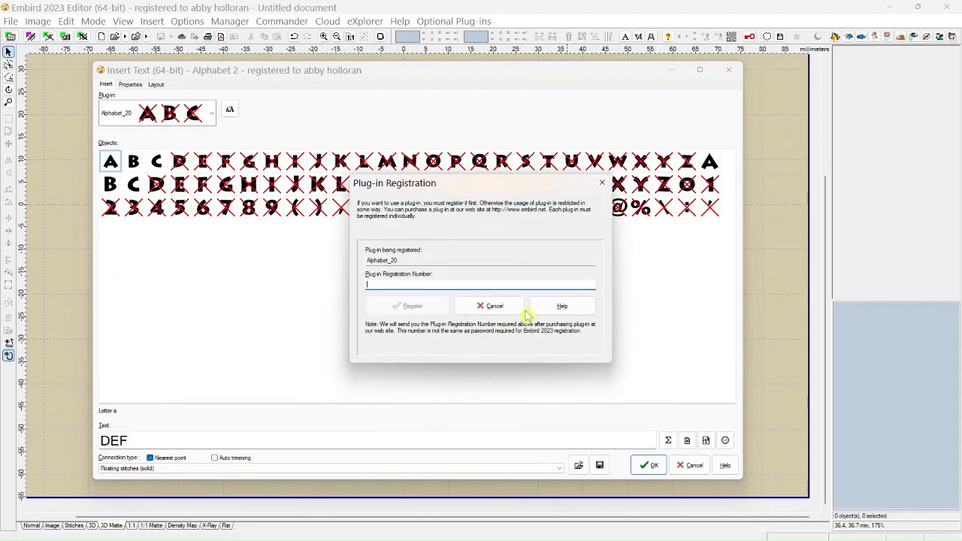
{"action": "left_click", "coordinate": [601, 185]}
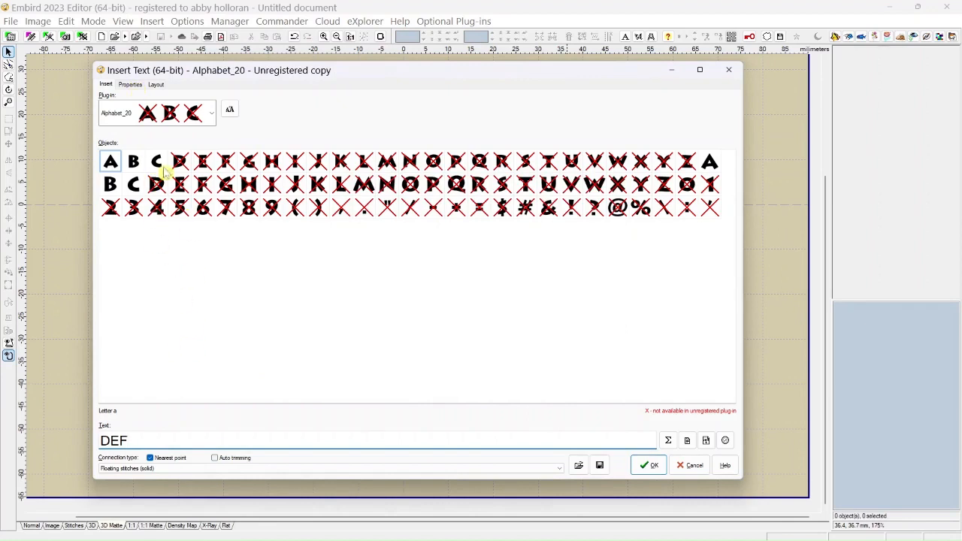
Step: Change the DEF text's font to the script Alphabet_38 and check its size and stitch properties
{"action": "left_click", "coordinate": [212, 114]}
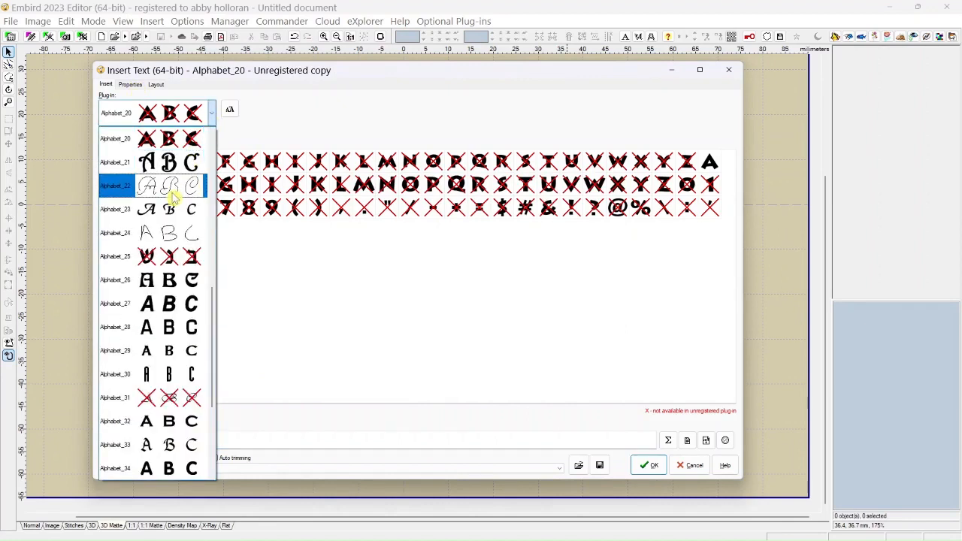
{"action": "scroll", "coordinate": [184, 218], "scroll_direction": "down", "scroll_amount": 3}
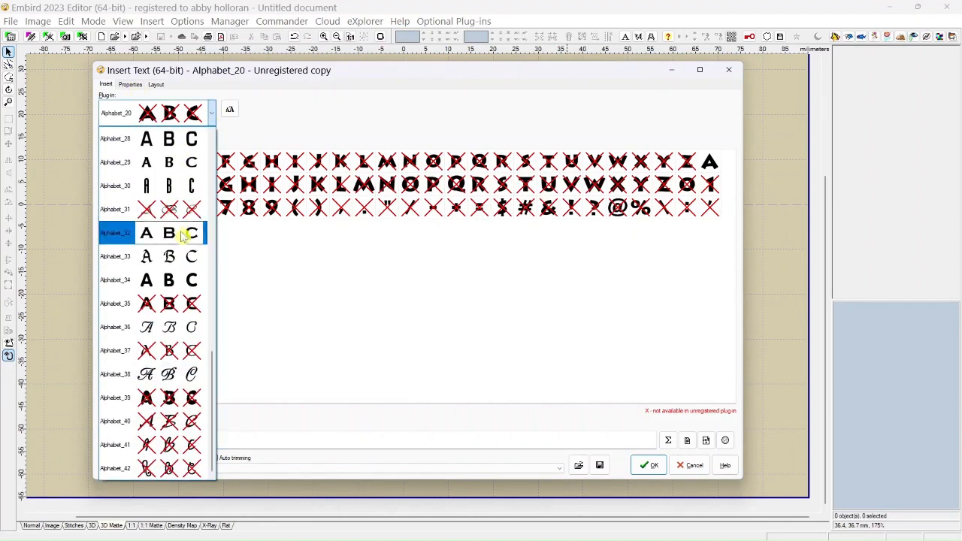
{"action": "left_click", "coordinate": [187, 375]}
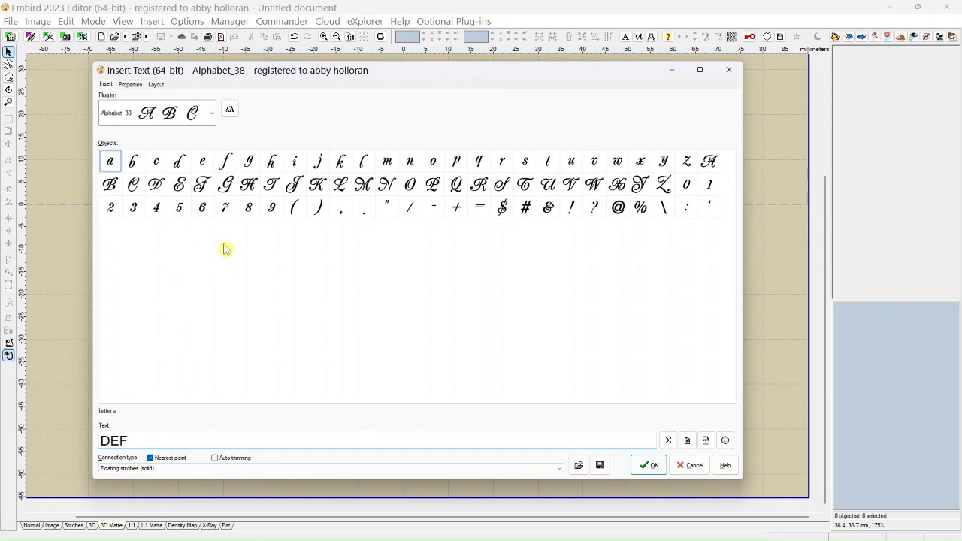
{"action": "left_click", "coordinate": [130, 86]}
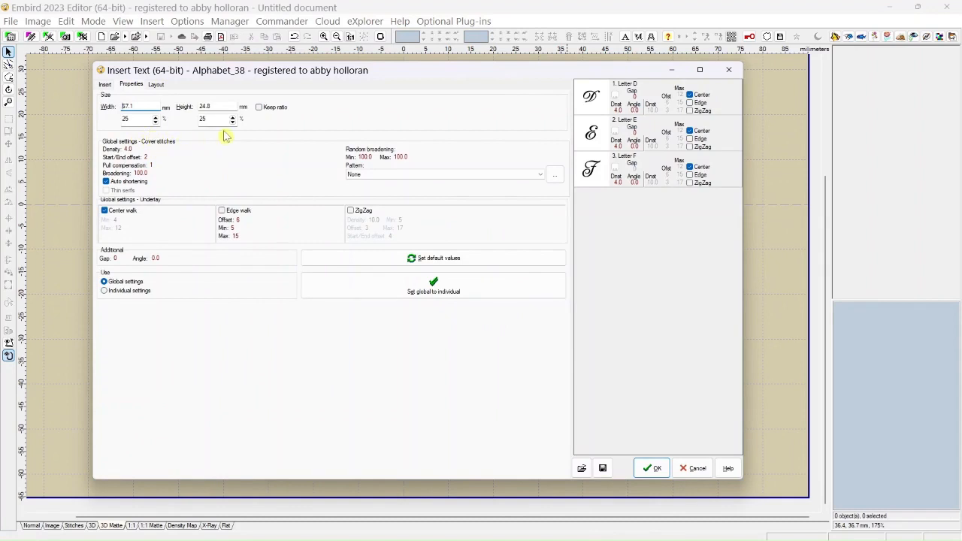
Step: Move the F slightly to the right in the text layout to widen its gap from the E
{"action": "left_click", "coordinate": [154, 85]}
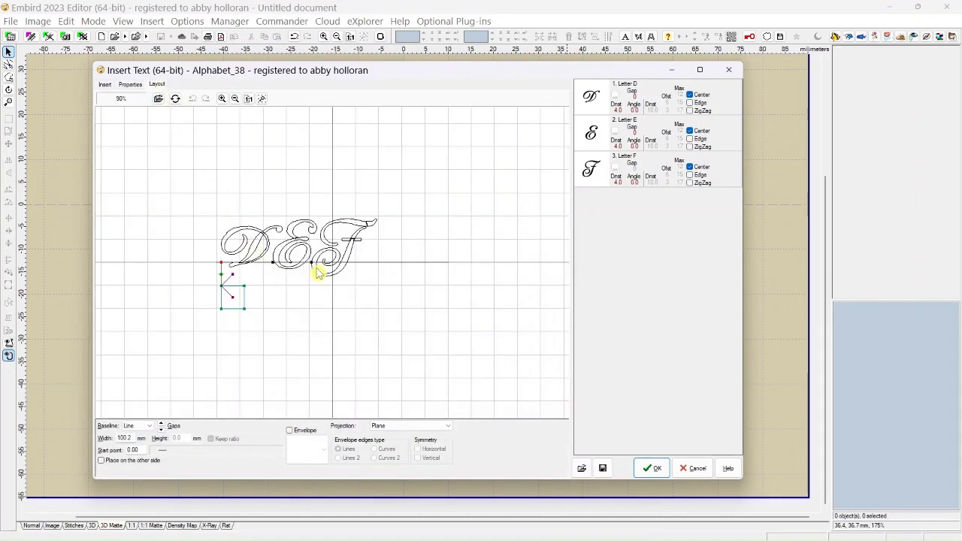
{"action": "left_click", "coordinate": [271, 269]}
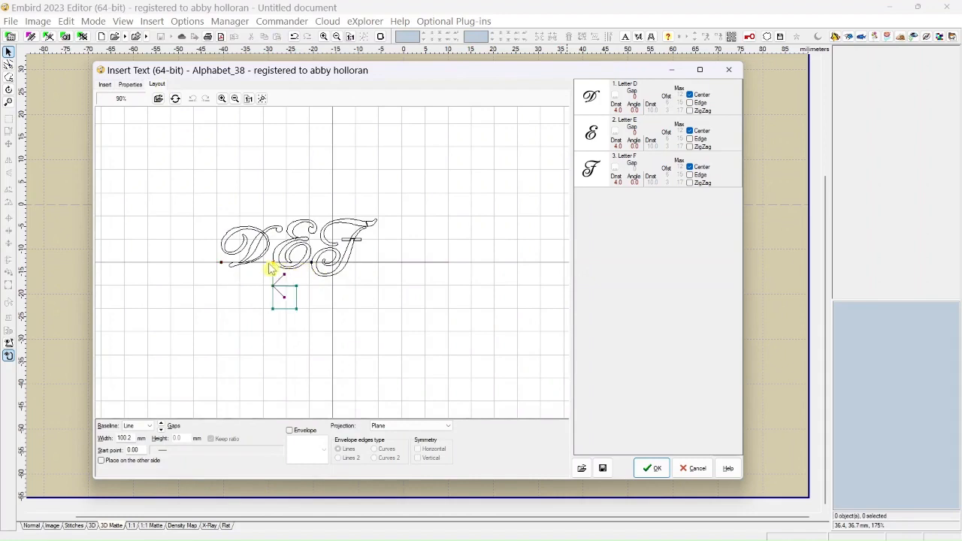
{"action": "left_click", "coordinate": [309, 270]}
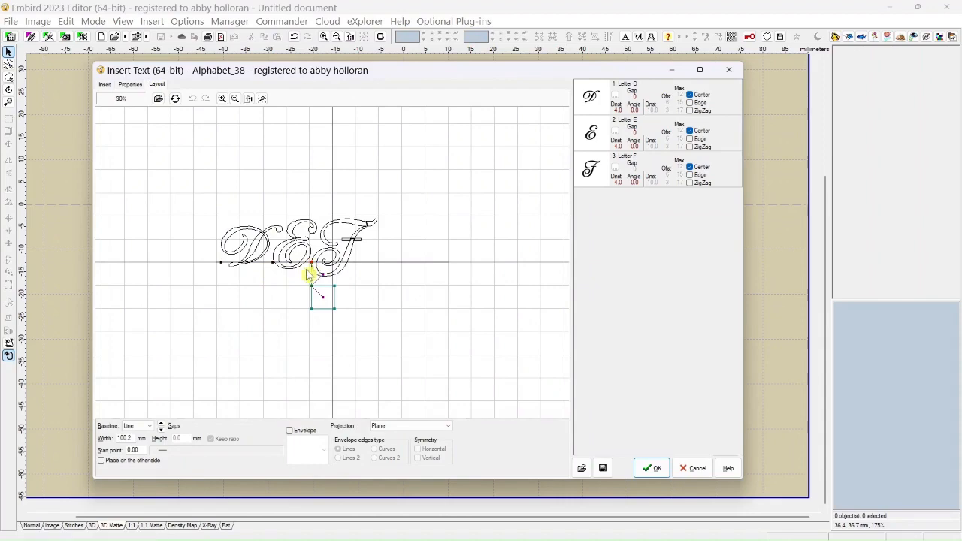
{"action": "scroll", "coordinate": [287, 304], "scroll_direction": "up", "scroll_amount": 5}
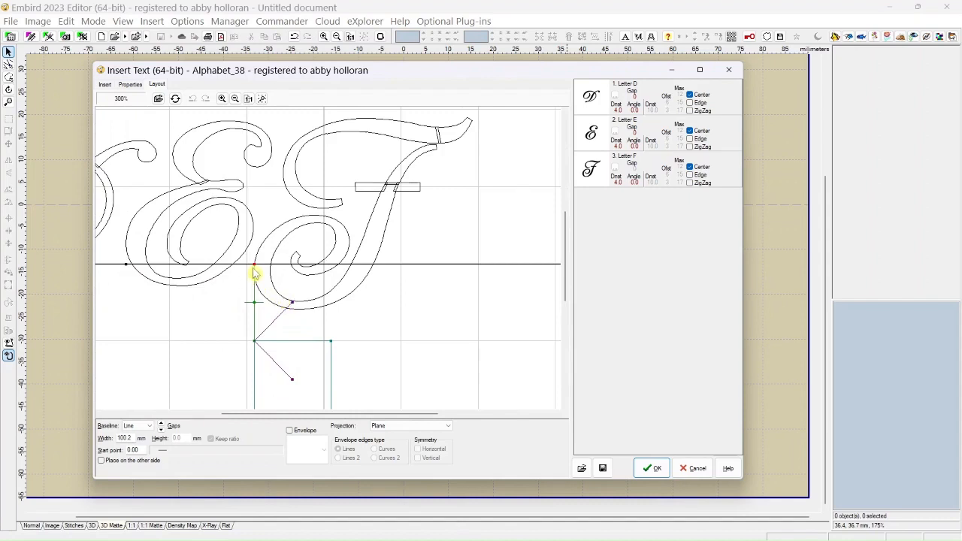
{"action": "mouse_move", "coordinate": [252, 270]}
{"action": "left_mouse_down"}
{"action": "mouse_move", "coordinate": [284, 271]}
{"action": "mouse_move", "coordinate": [268, 269]}
{"action": "left_mouse_up"}
{"action": "scroll", "coordinate": [207, 312], "scroll_direction": "down", "scroll_amount": 3}
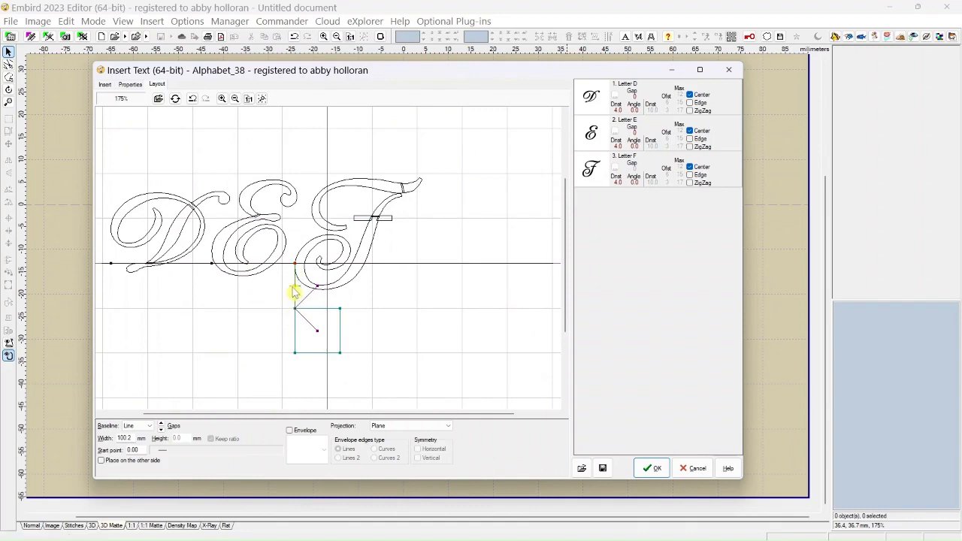
Step: Raise the F, E and D individually so the bottom of each letter sits on the baseline
{"action": "left_click_drag", "start_coordinate": [293, 293], "coordinate": [294, 288]}
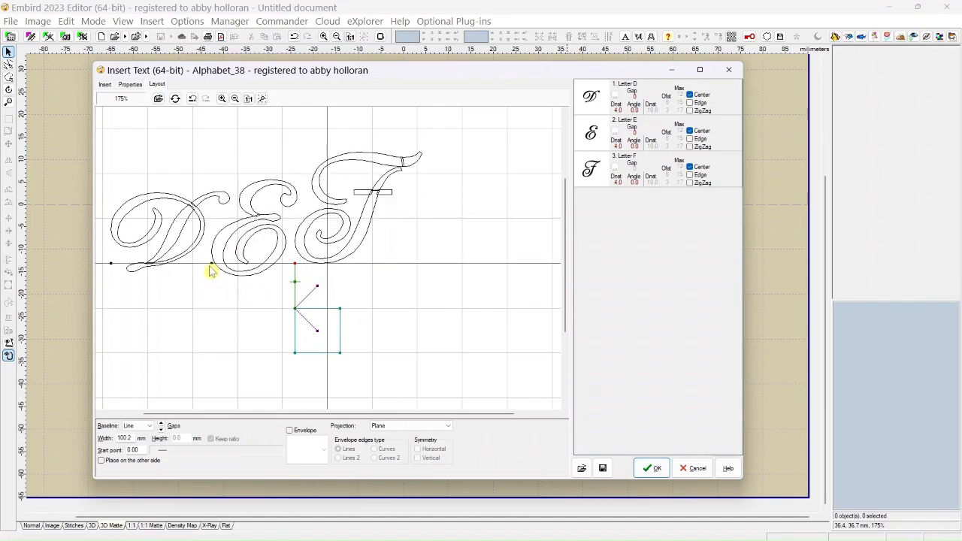
{"action": "left_click", "coordinate": [211, 270]}
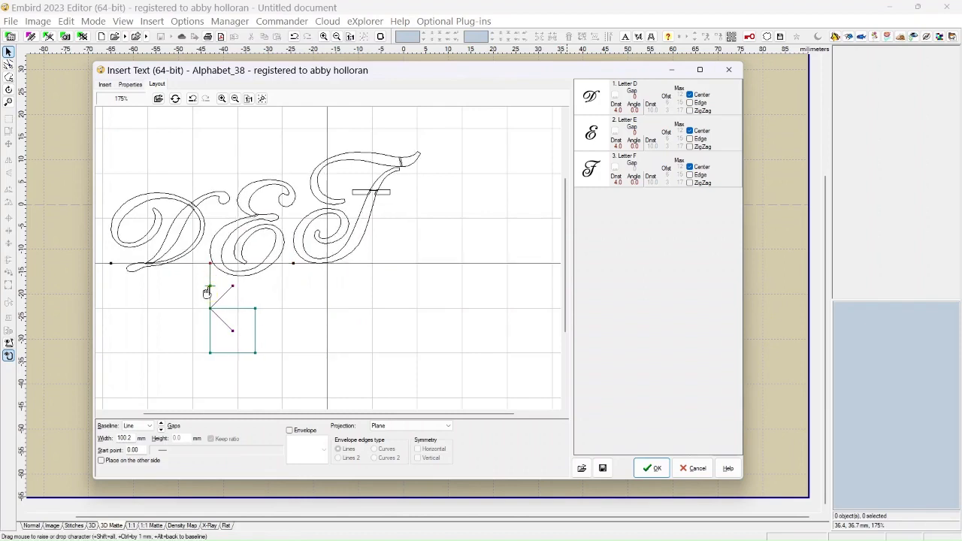
{"action": "left_click_drag", "start_coordinate": [207, 293], "coordinate": [209, 288]}
{"action": "left_click", "coordinate": [110, 265]}
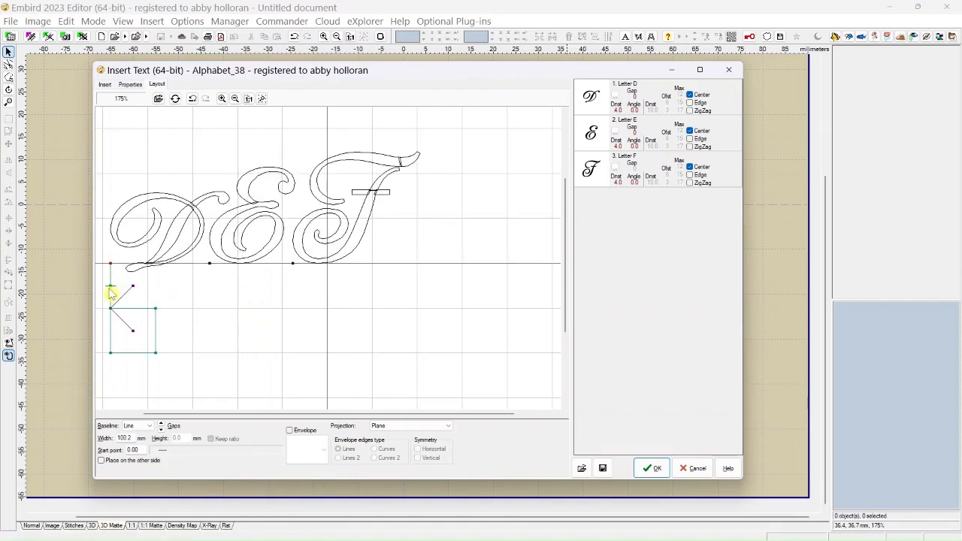
{"action": "left_click_drag", "start_coordinate": [109, 286], "coordinate": [109, 290]}
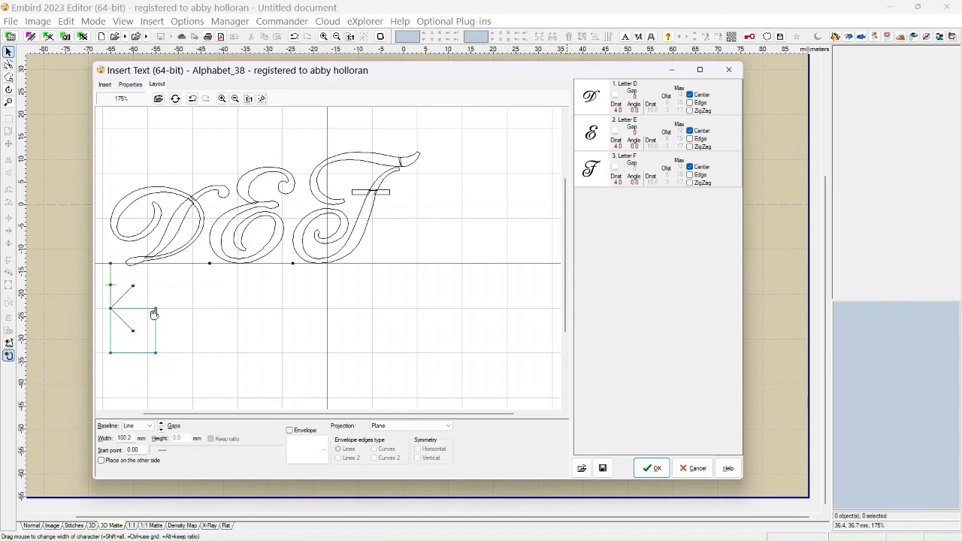
Step: Reshape the D by widening, rotating and skewing it slightly, and stretch it to about one and a half times its height
{"action": "left_click_drag", "start_coordinate": [154, 314], "coordinate": [128, 292]}
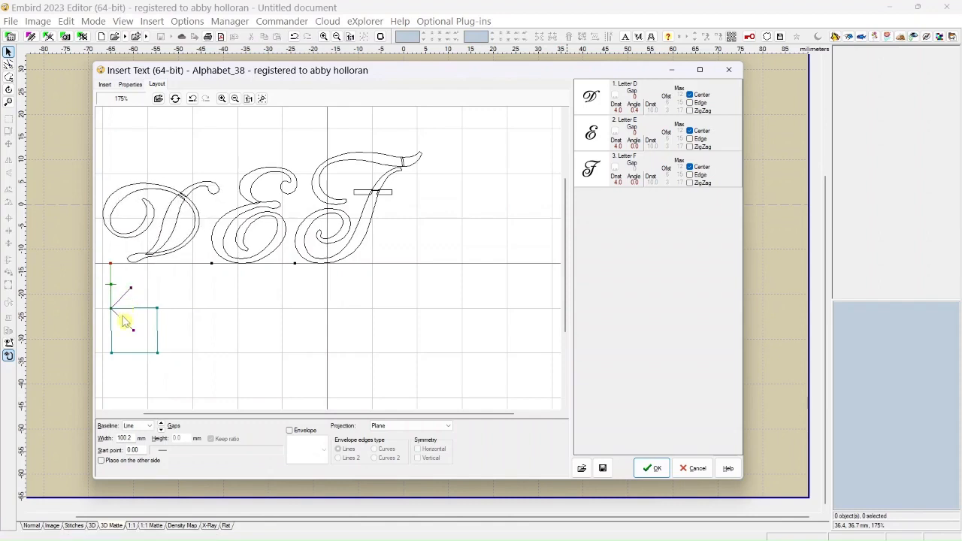
{"action": "left_click_drag", "start_coordinate": [134, 331], "coordinate": [134, 332]}
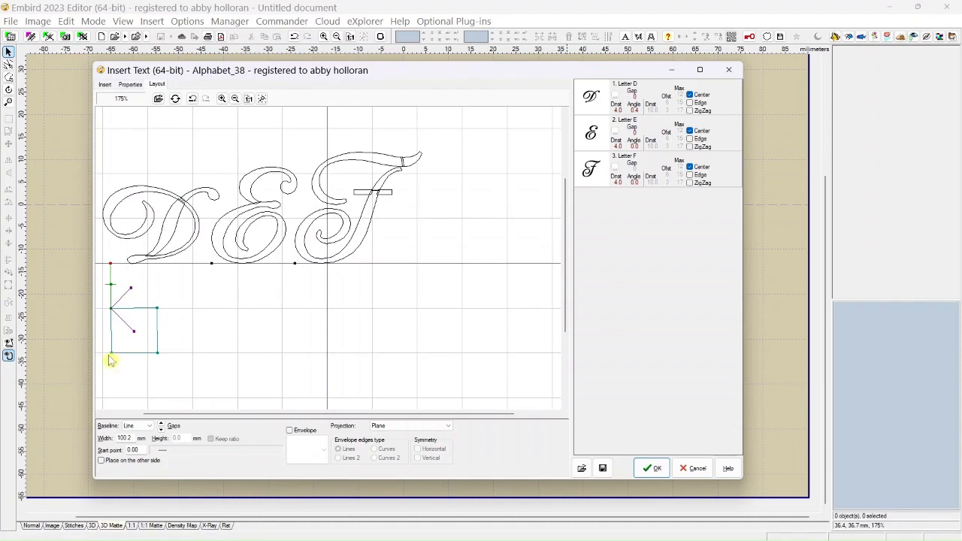
{"action": "left_click_drag", "start_coordinate": [110, 353], "coordinate": [106, 383]}
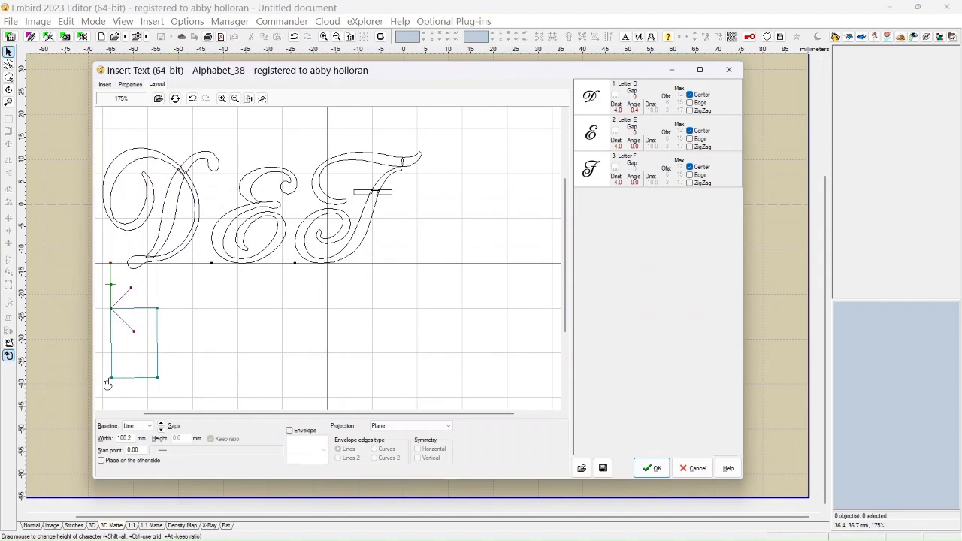
Step: Reshape the E by stretching it taller, skewing it vertically and widening it slightly
{"action": "left_click", "coordinate": [211, 264]}
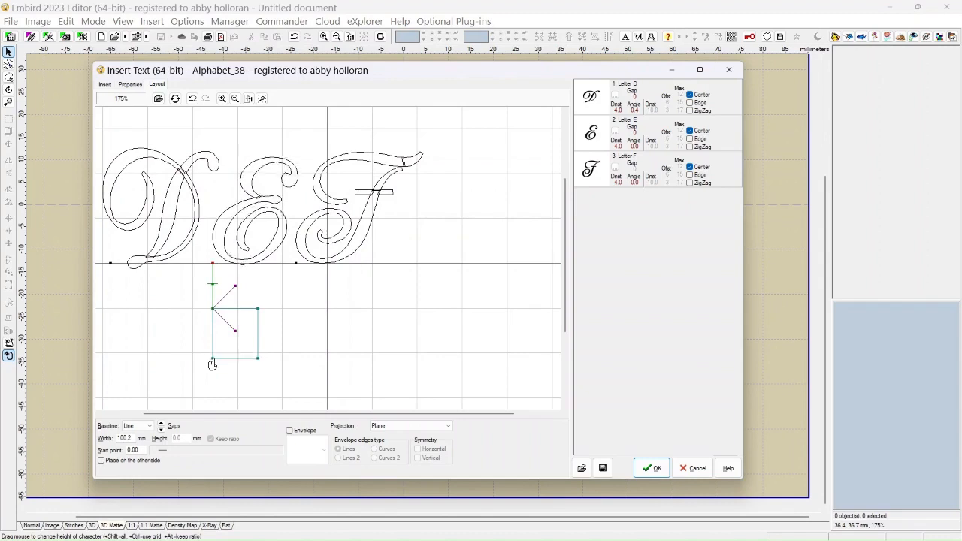
{"action": "left_click_drag", "start_coordinate": [212, 364], "coordinate": [211, 374]}
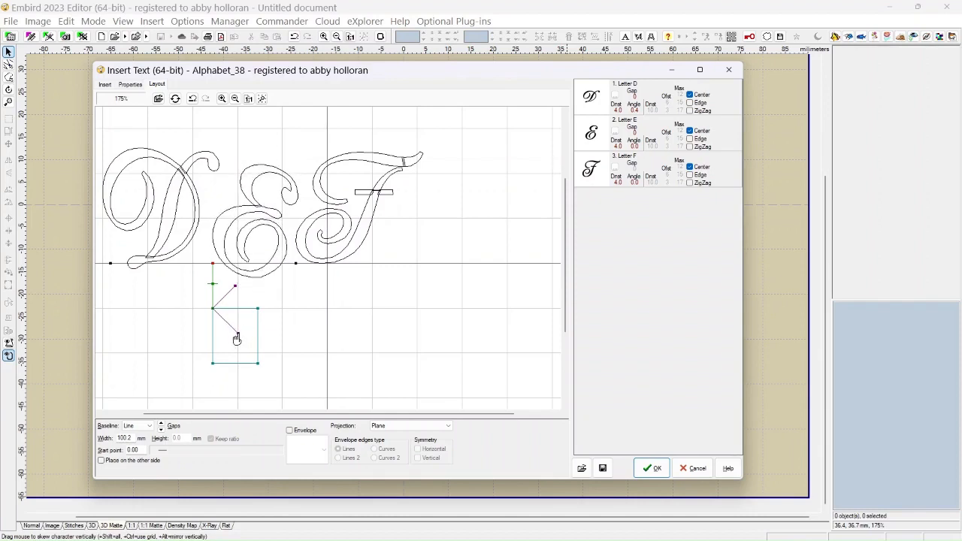
{"action": "mouse_move", "coordinate": [241, 331]}
{"action": "left_mouse_down"}
{"action": "mouse_move", "coordinate": [242, 323]}
{"action": "mouse_move", "coordinate": [232, 326]}
{"action": "left_mouse_up"}
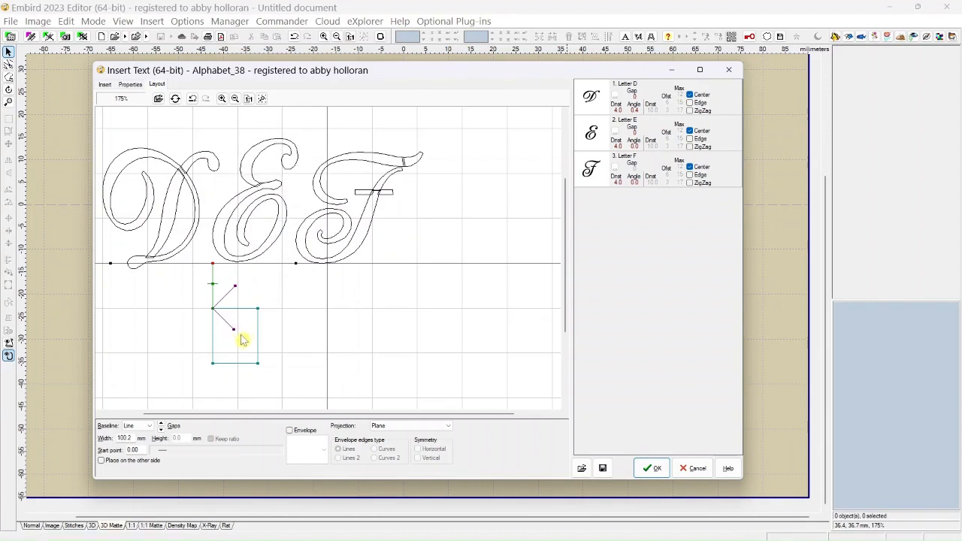
{"action": "mouse_move", "coordinate": [256, 314]}
{"action": "left_mouse_down"}
{"action": "mouse_move", "coordinate": [327, 321]}
{"action": "mouse_move", "coordinate": [260, 326]}
{"action": "left_mouse_up"}
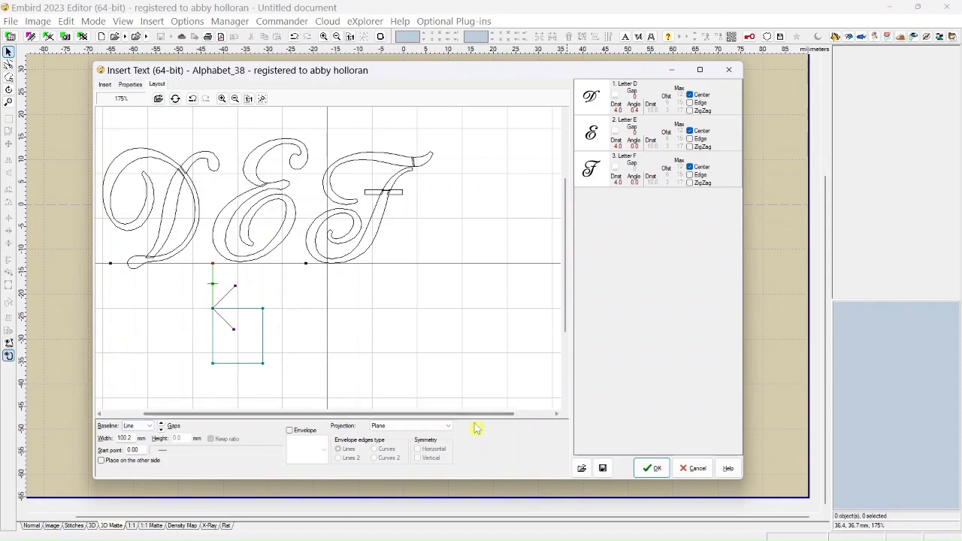
Step: Insert the reshaped script DEF lettering into the design, and delete it to empty the hoop
{"action": "left_click", "coordinate": [653, 470]}
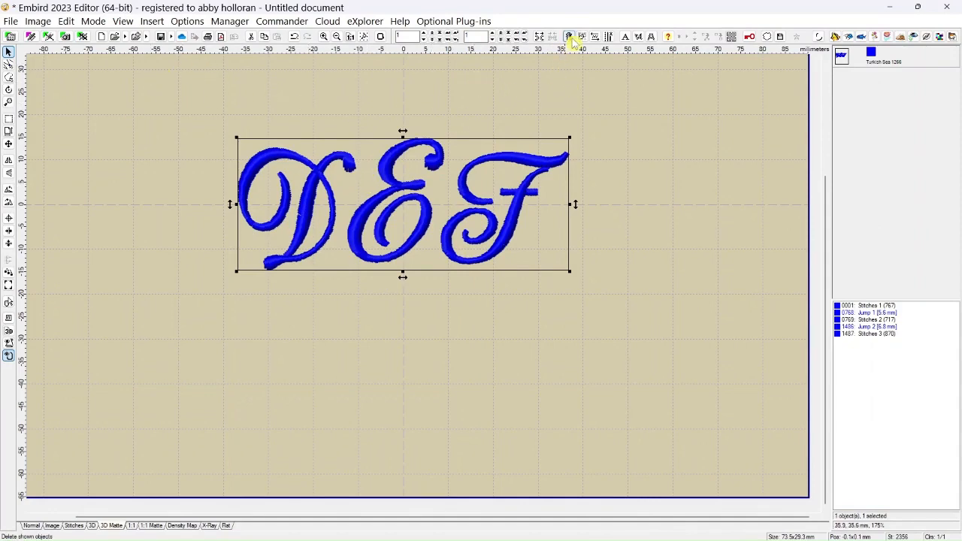
{"action": "left_click", "coordinate": [571, 43]}
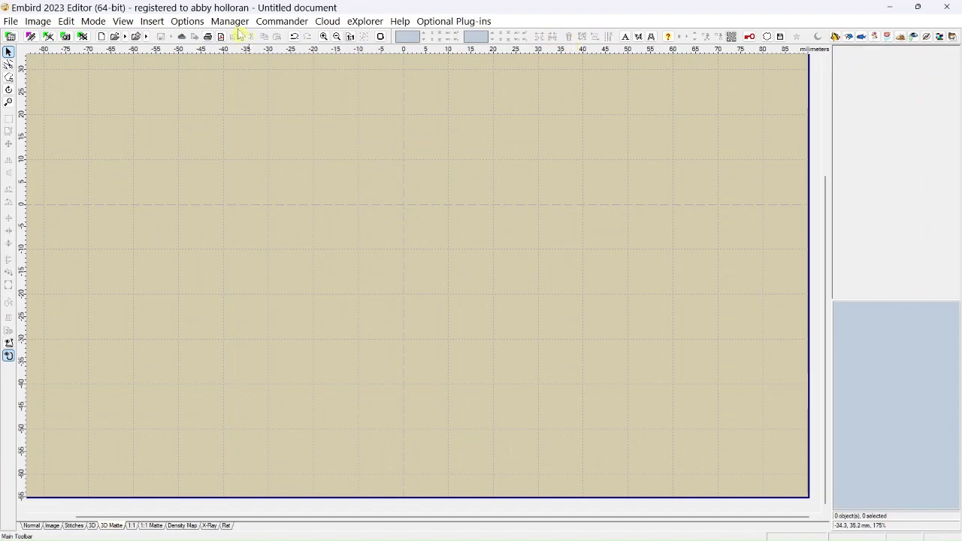
Step: Switch the DEF lettering to the Alphabet 2 font and examine its properties and letter layout without inserting it
{"action": "left_click", "coordinate": [154, 22]}
{"action": "left_click", "coordinate": [165, 52]}
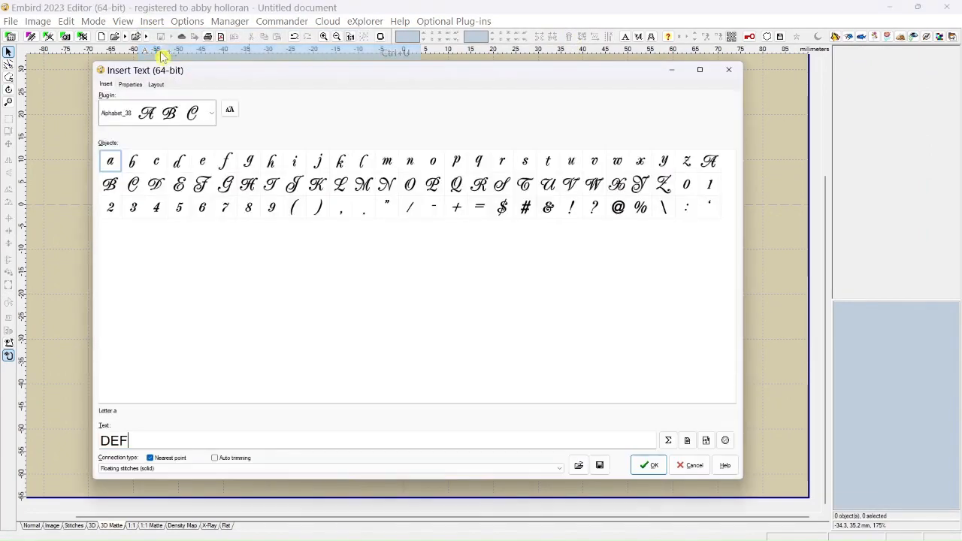
{"action": "left_click", "coordinate": [212, 114]}
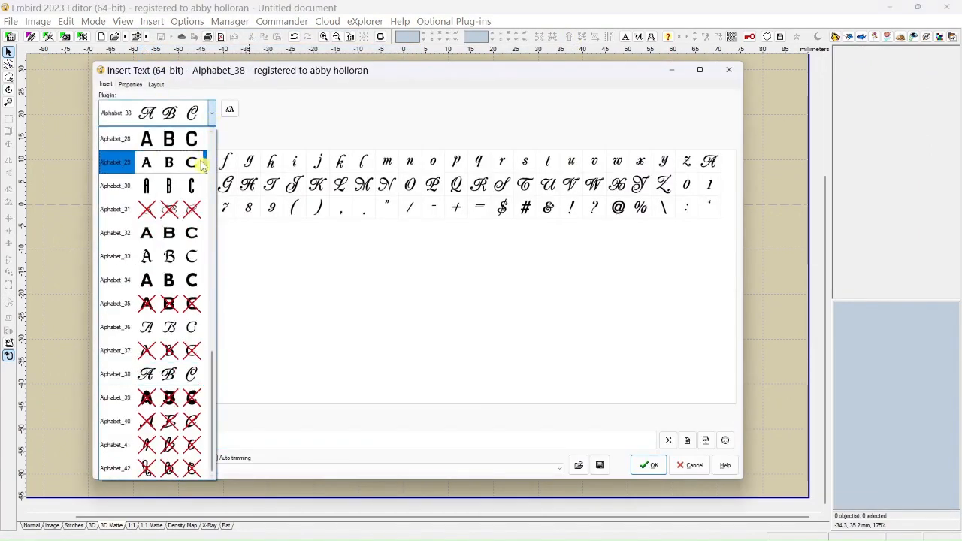
{"action": "scroll", "coordinate": [215, 142], "scroll_direction": "up", "scroll_amount": 9}
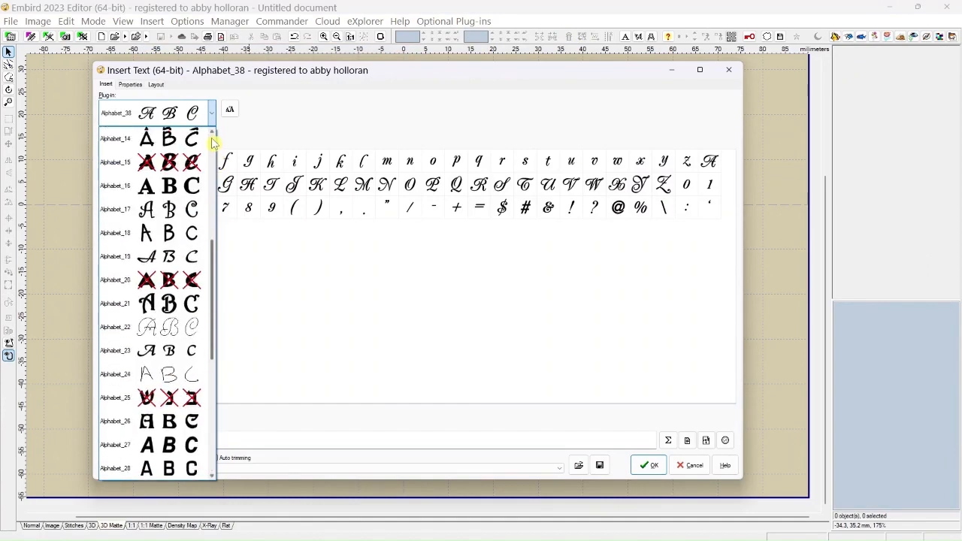
{"action": "left_click", "coordinate": [187, 164]}
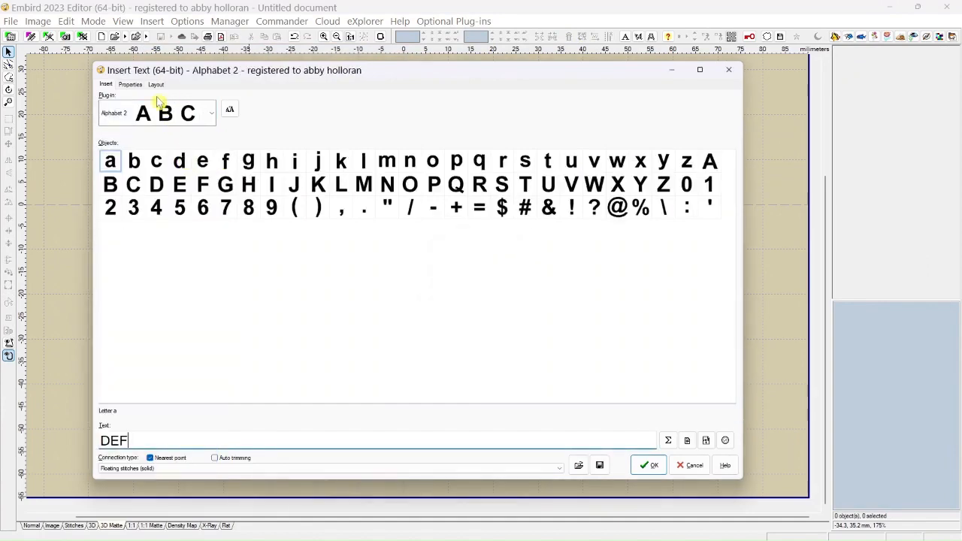
{"action": "left_click", "coordinate": [130, 85]}
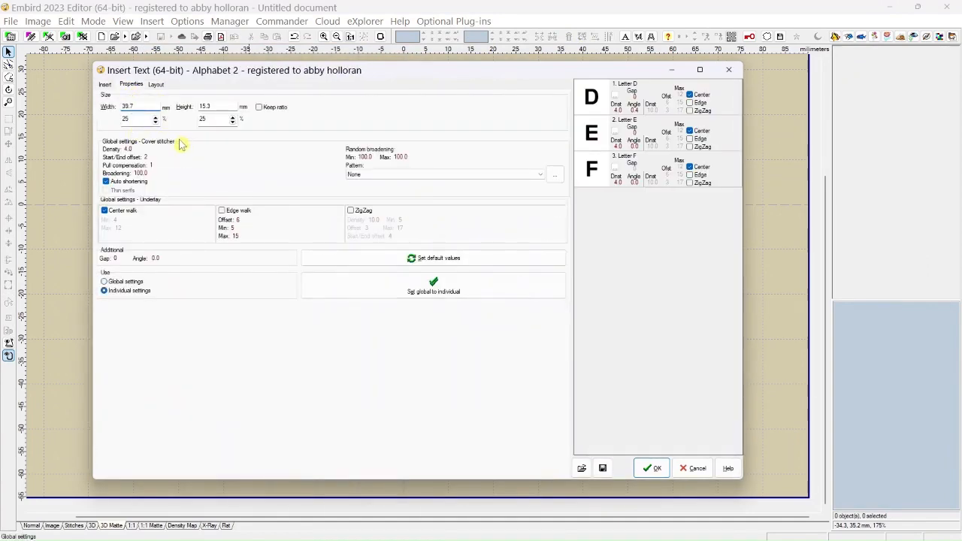
{"action": "left_click", "coordinate": [155, 85]}
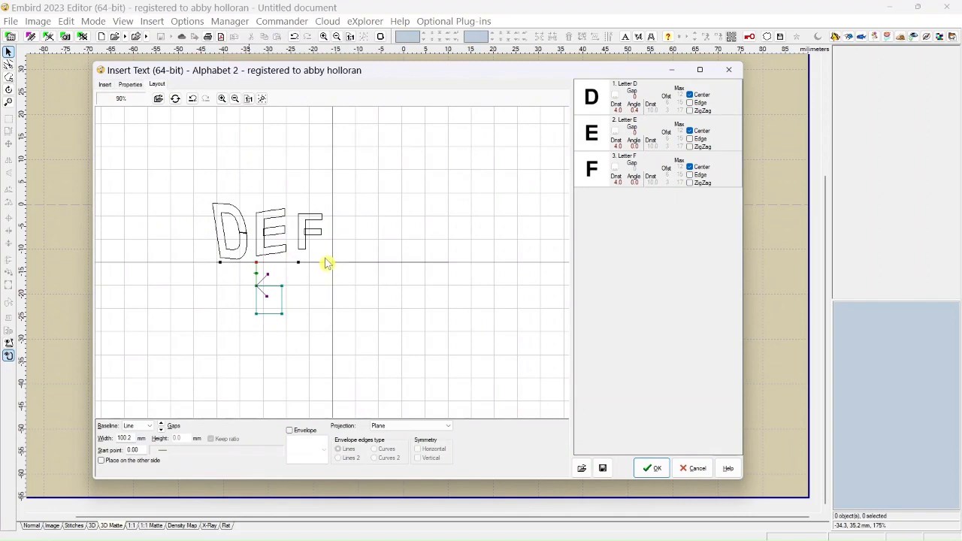
{"action": "left_click", "coordinate": [298, 263]}
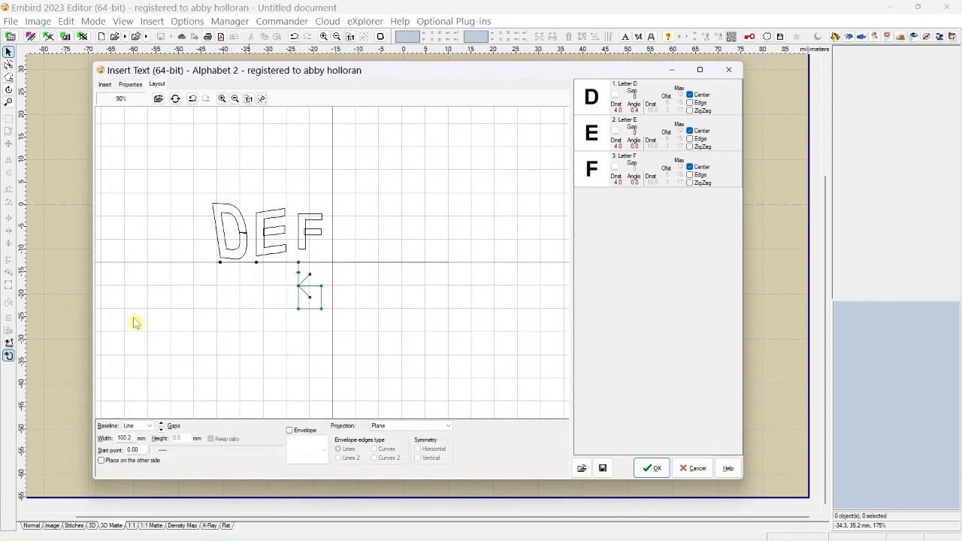
{"action": "left_click", "coordinate": [731, 74]}
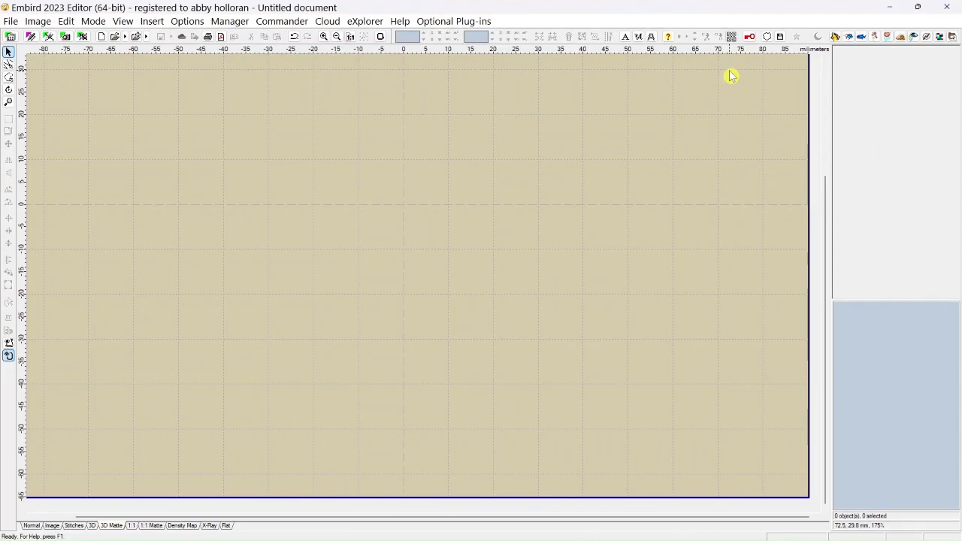
Step: Close the Editor and Manager, and relaunch Embird 2023 with an empty hoop in the Editor
{"action": "left_click", "coordinate": [949, 9]}
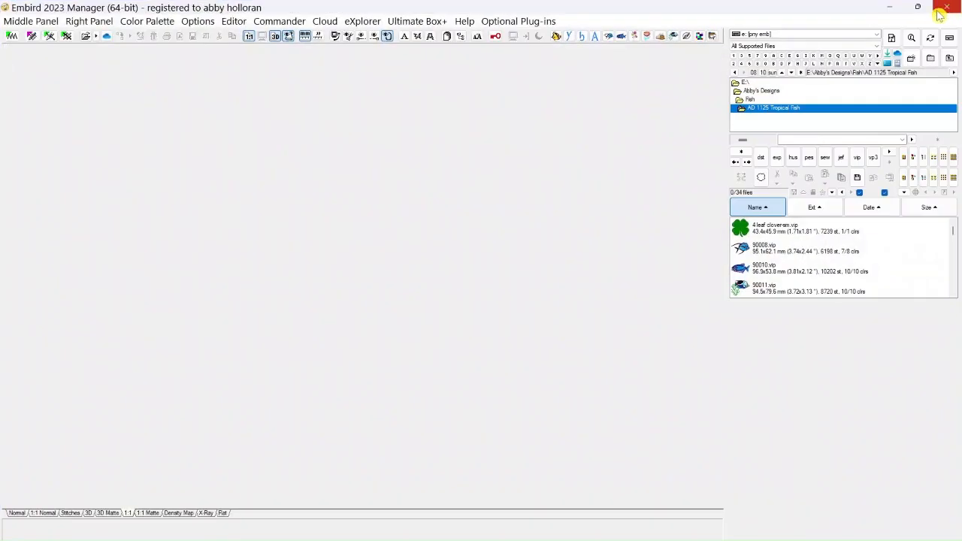
{"action": "left_click", "coordinate": [949, 10]}
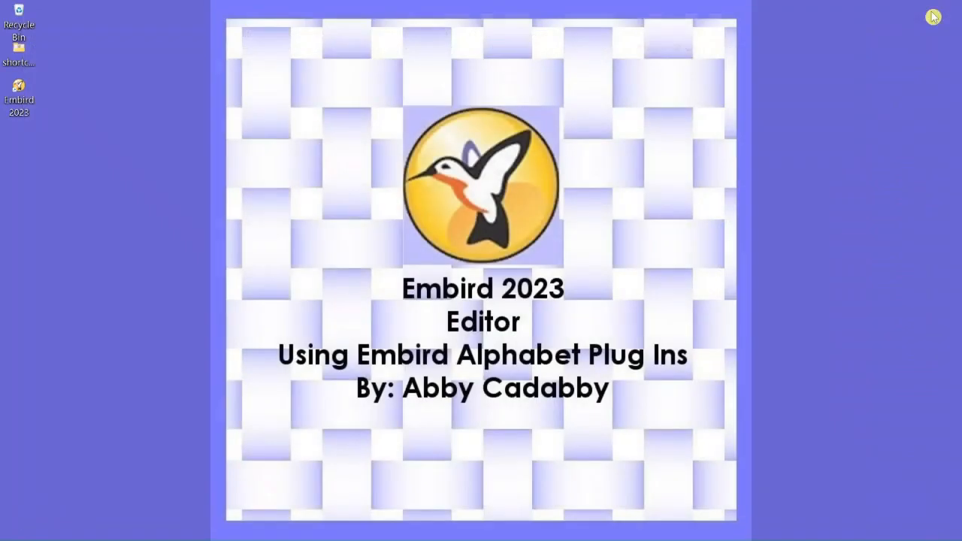
{"action": "double_click", "coordinate": [17, 93]}
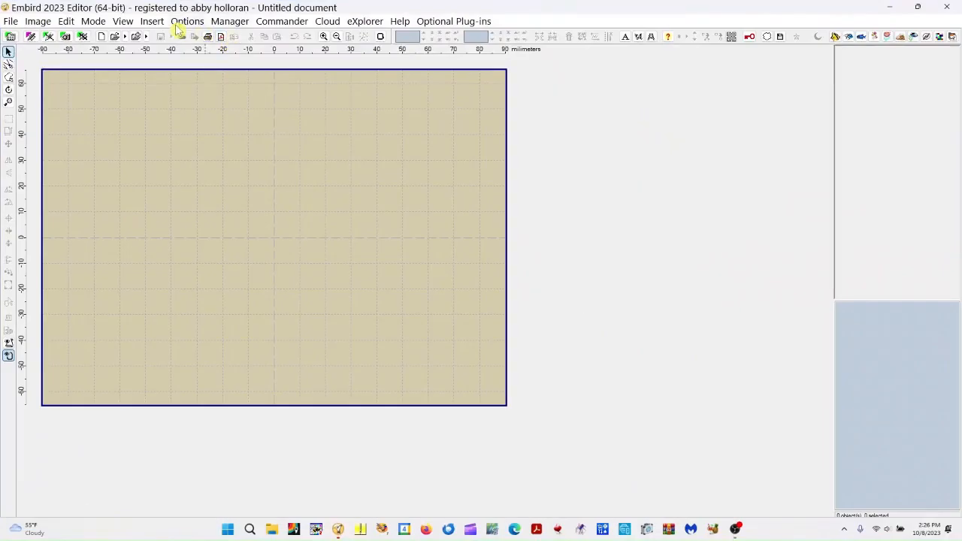
Step: Start new Alphabet 2 lettering with the text ABC and check how its letters sit in the layout
{"action": "left_click", "coordinate": [153, 22]}
{"action": "left_click", "coordinate": [164, 55]}
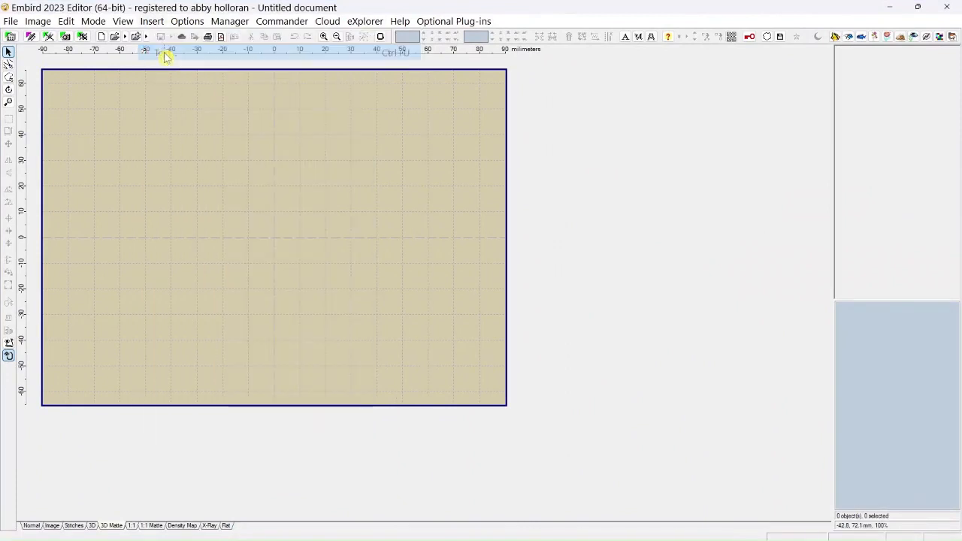
{"action": "left_click", "coordinate": [106, 443]}
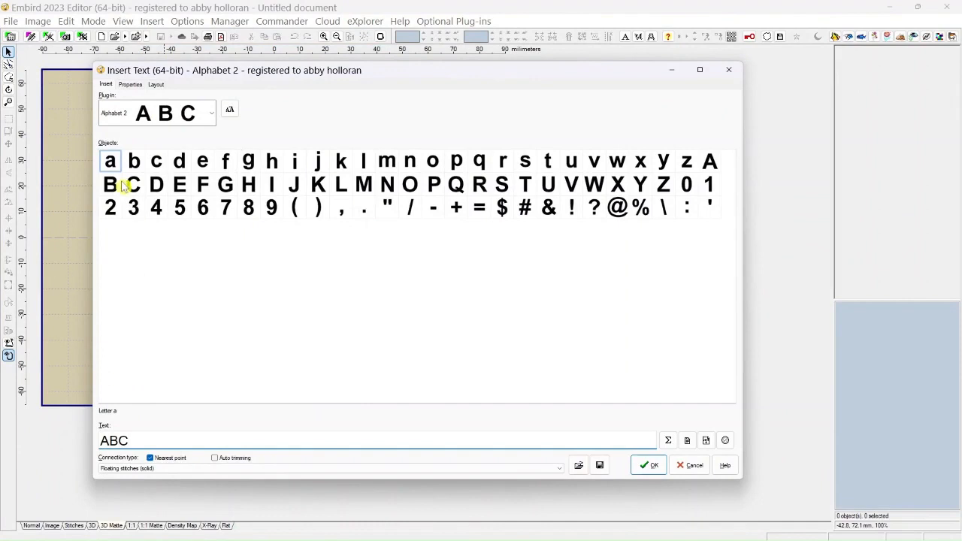
{"action": "left_click", "coordinate": [156, 85]}
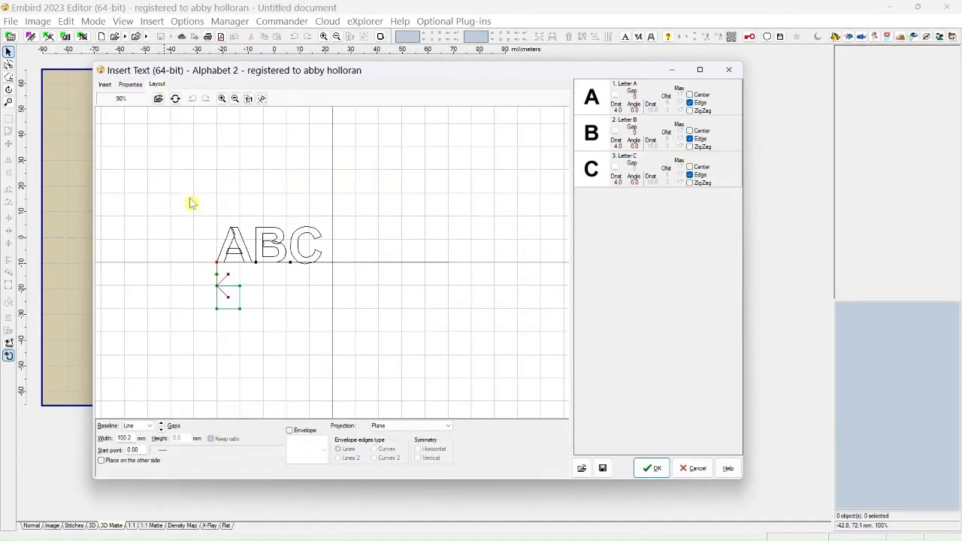
{"action": "left_click", "coordinate": [297, 267]}
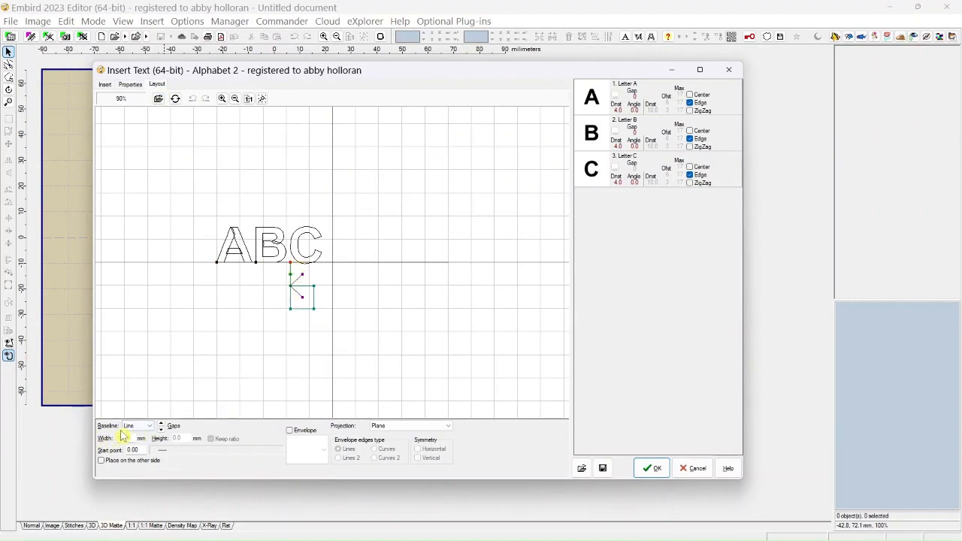
Step: Extend the text to ABCDEFGHIJ, insert it on its straight baseline, and delete it to empty the hoop
{"action": "left_click", "coordinate": [105, 85]}
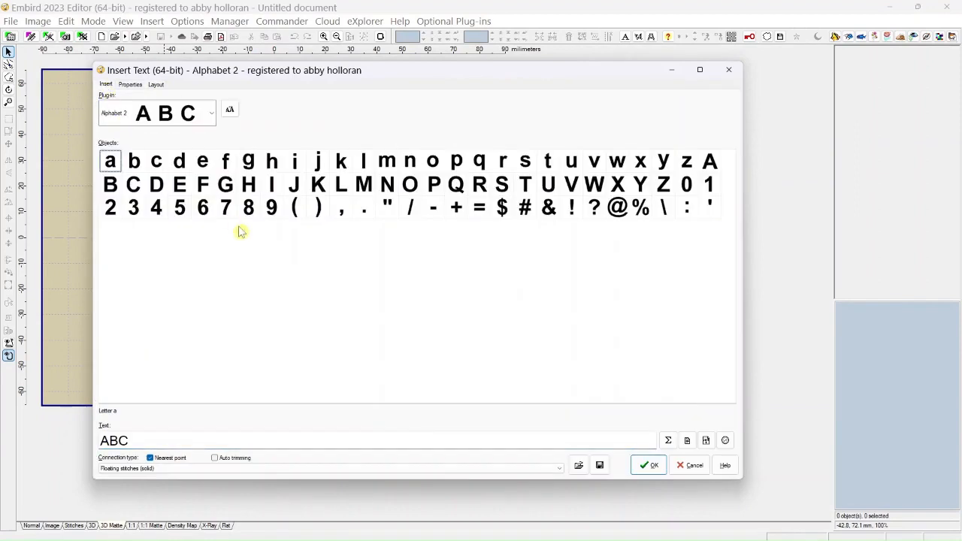
{"action": "left_click", "coordinate": [149, 439]}
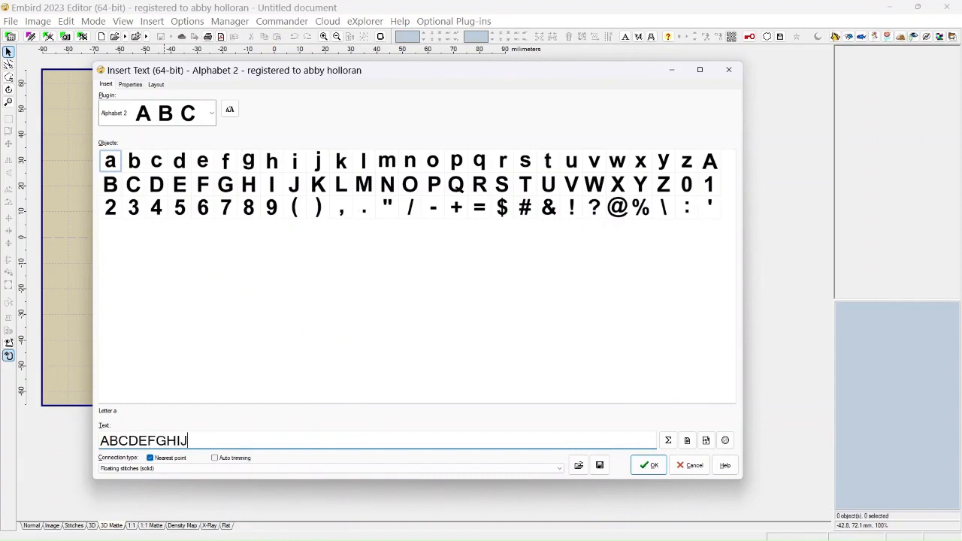
{"action": "left_click", "coordinate": [647, 464]}
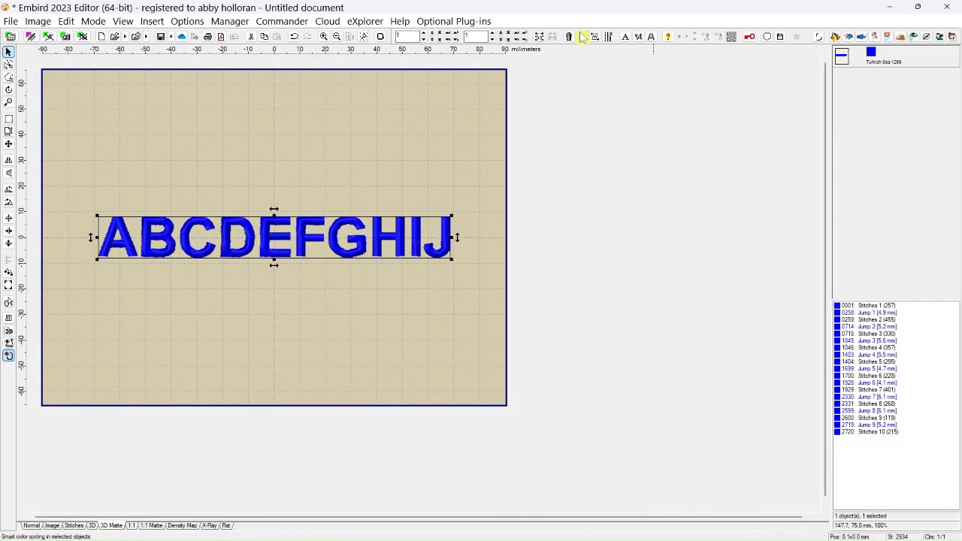
{"action": "left_click", "coordinate": [570, 37]}
Step: Put the ABCDEFGHIJ lettering on a Circle baseline with a width of 90 mm, keeping the ratio
{"action": "left_click", "coordinate": [160, 24]}
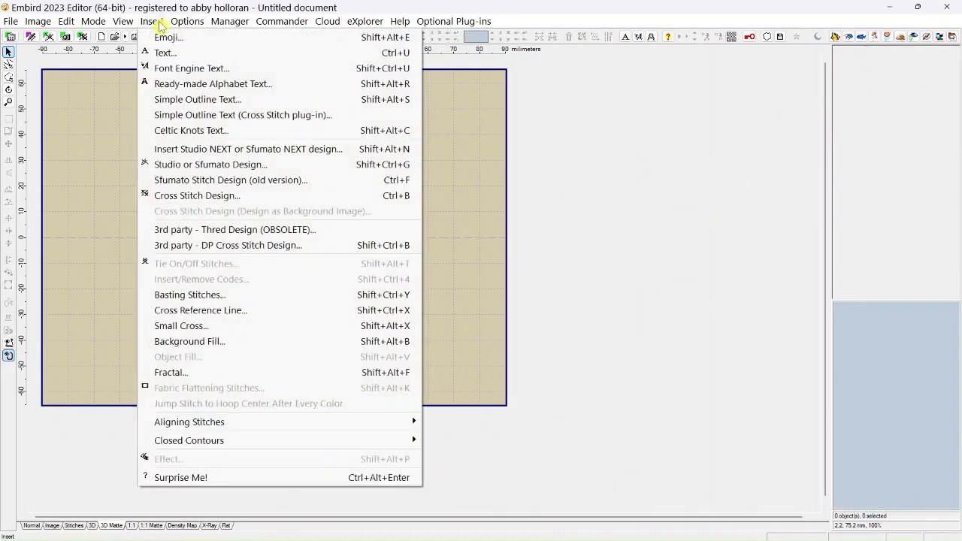
{"action": "left_click", "coordinate": [164, 53]}
{"action": "left_click", "coordinate": [155, 85]}
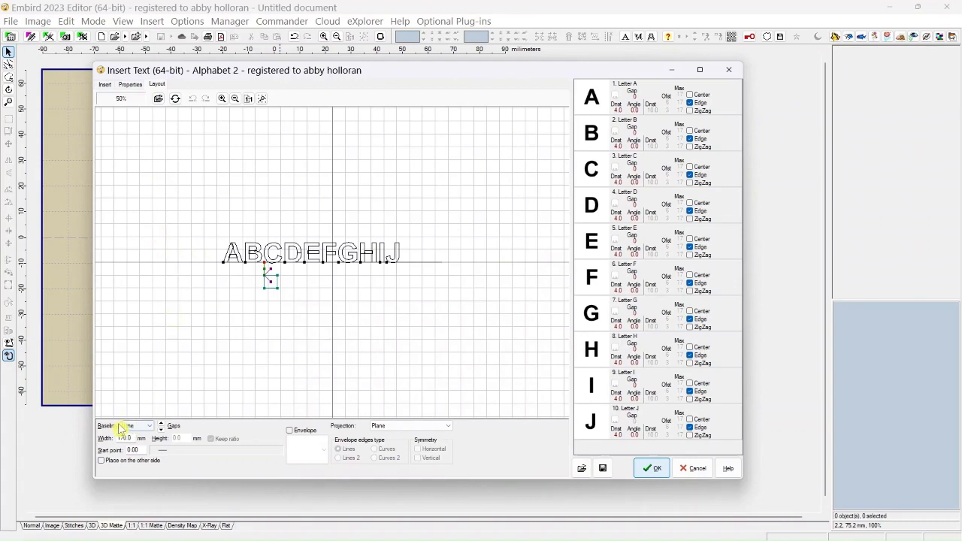
{"action": "left_click", "coordinate": [151, 426]}
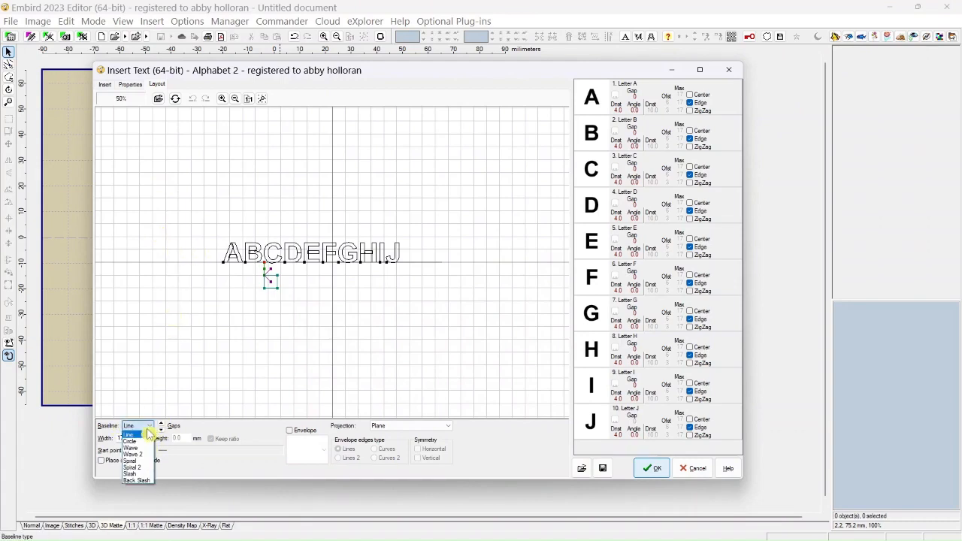
{"action": "left_click", "coordinate": [134, 444]}
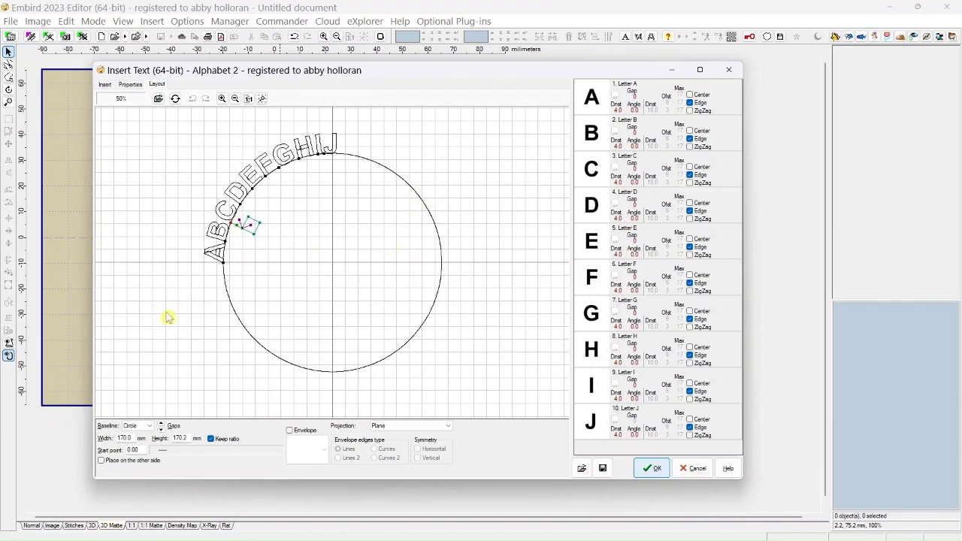
{"action": "double_click", "coordinate": [125, 438]}
{"action": "type", "text": "90"}
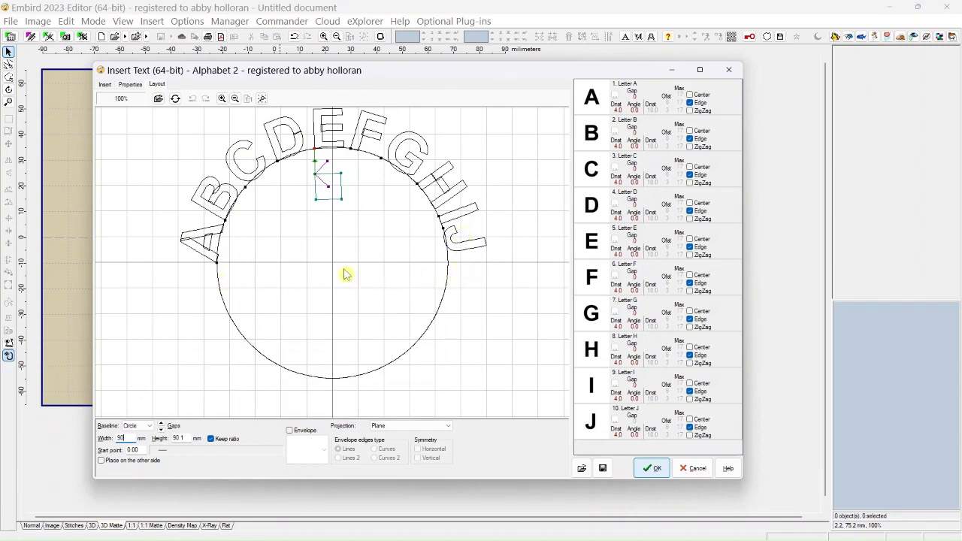
Step: Shift all the letters slightly clockwise along the circle so the A and J ends sit level
{"action": "left_click", "coordinate": [214, 265]}
{"action": "left_click", "coordinate": [278, 161]}
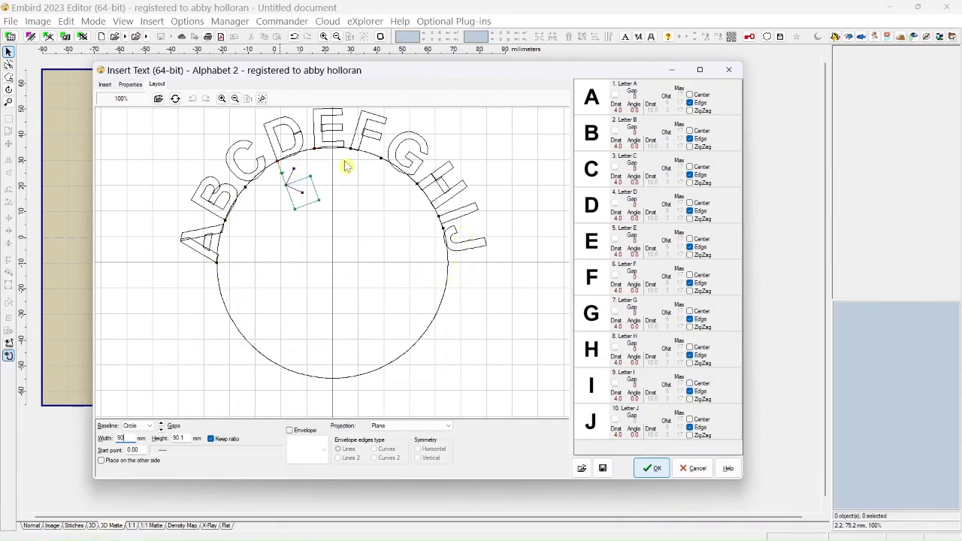
{"action": "left_click", "coordinate": [215, 265]}
{"action": "left_click_drag", "start_coordinate": [216, 269], "coordinate": [216, 264]}
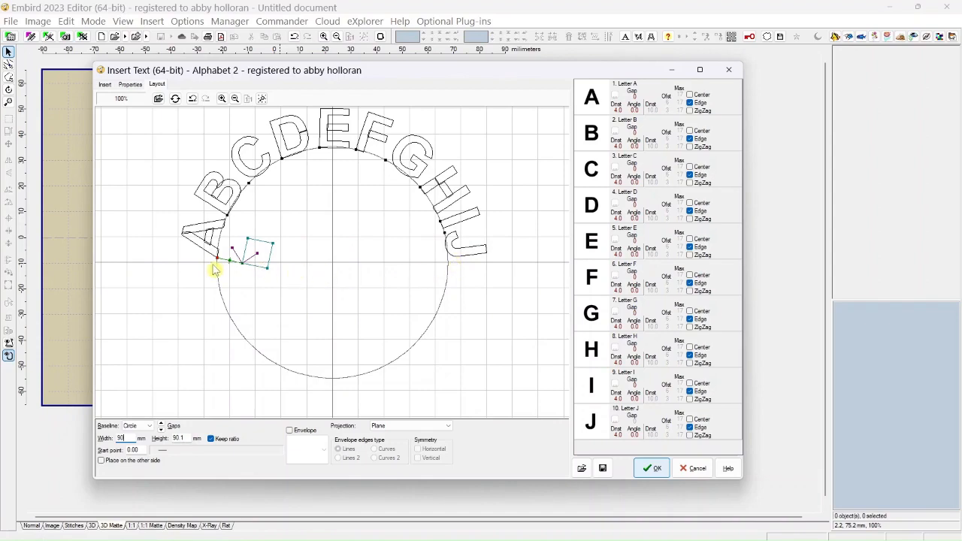
Step: Insert the arched lettering and move it about 34 mm up, close to the hoop's upper edge
{"action": "left_click", "coordinate": [657, 469]}
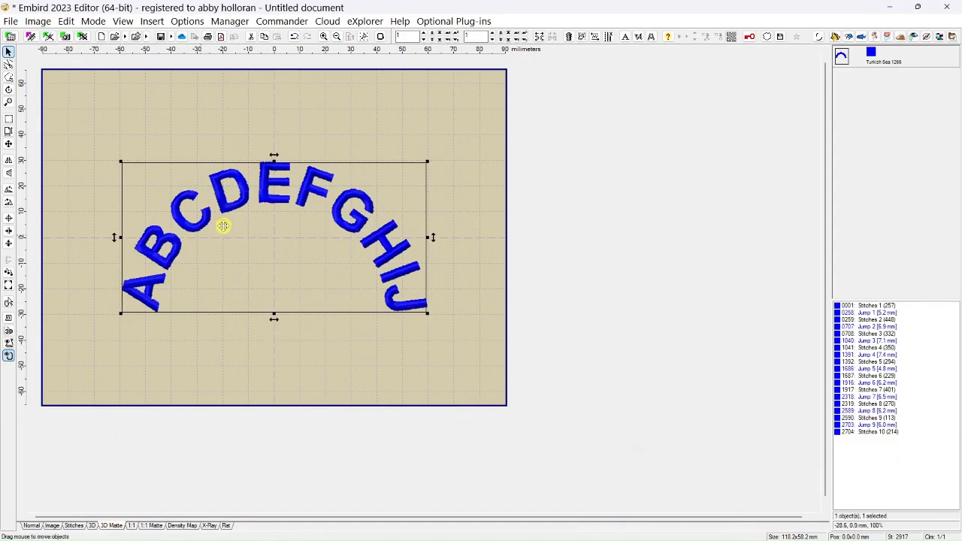
{"action": "left_click_drag", "start_coordinate": [278, 201], "coordinate": [272, 115]}
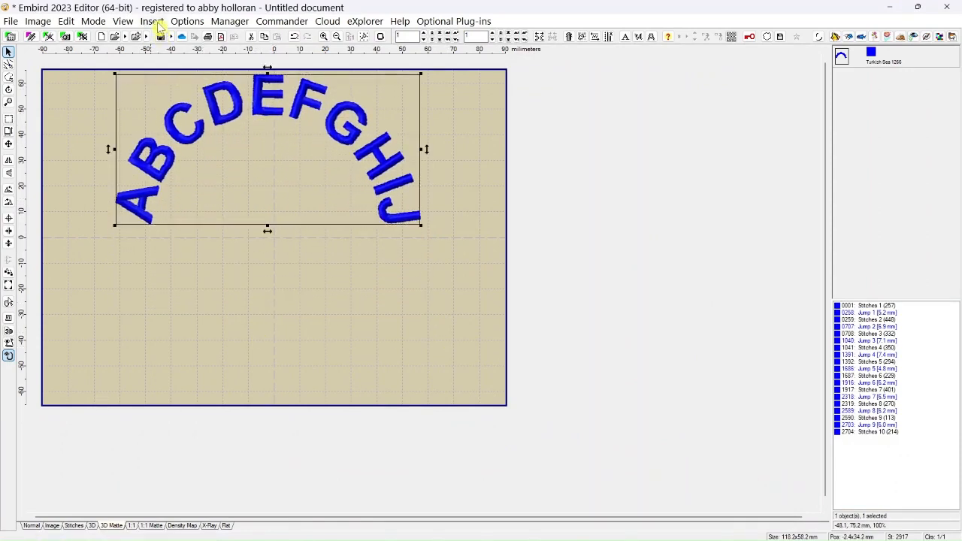
Step: Reopen the circular ABCDEFGHIJ text layout and reduce the gaps among all letters to -45
{"action": "left_click", "coordinate": [156, 23]}
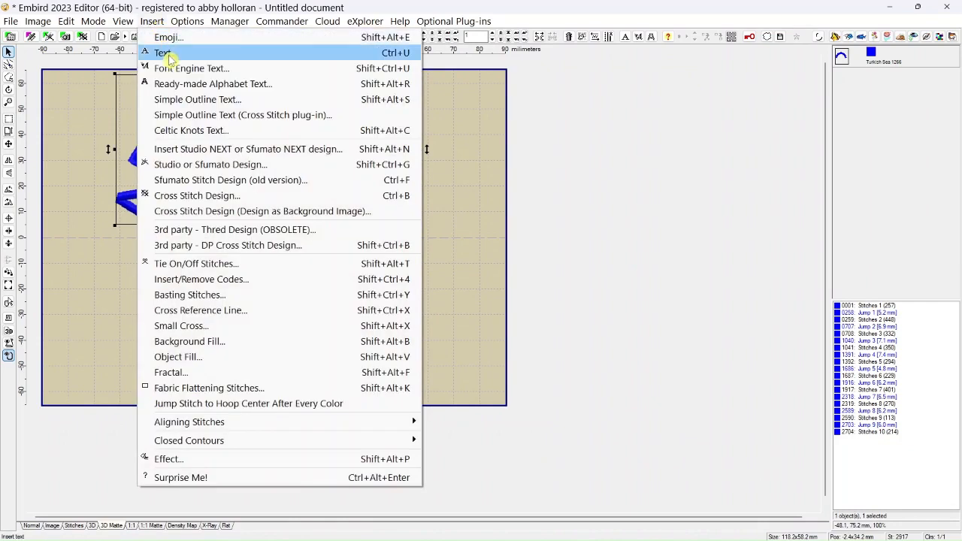
{"action": "left_click", "coordinate": [165, 52]}
{"action": "left_click", "coordinate": [156, 84]}
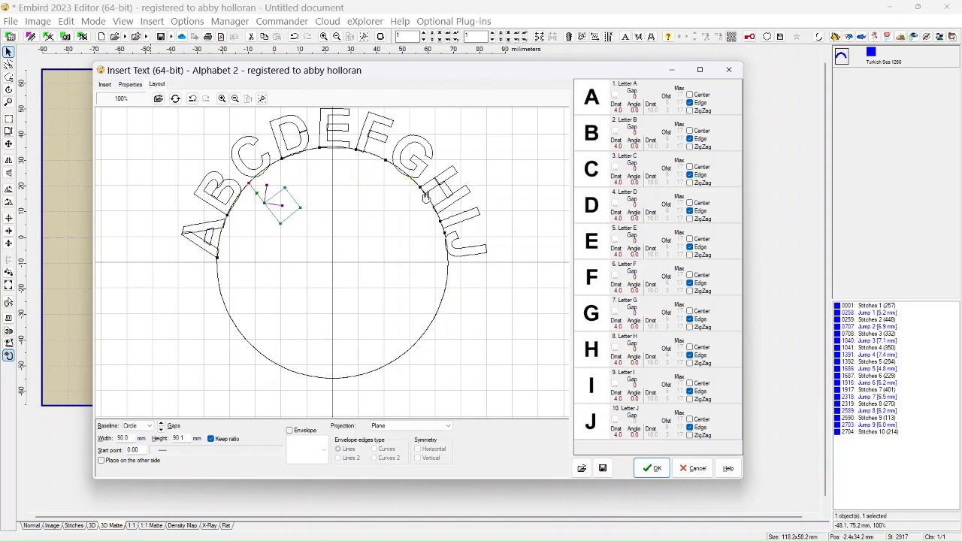
{"action": "left_click", "coordinate": [161, 433]}
{"action": "left_click", "coordinate": [161, 433]}
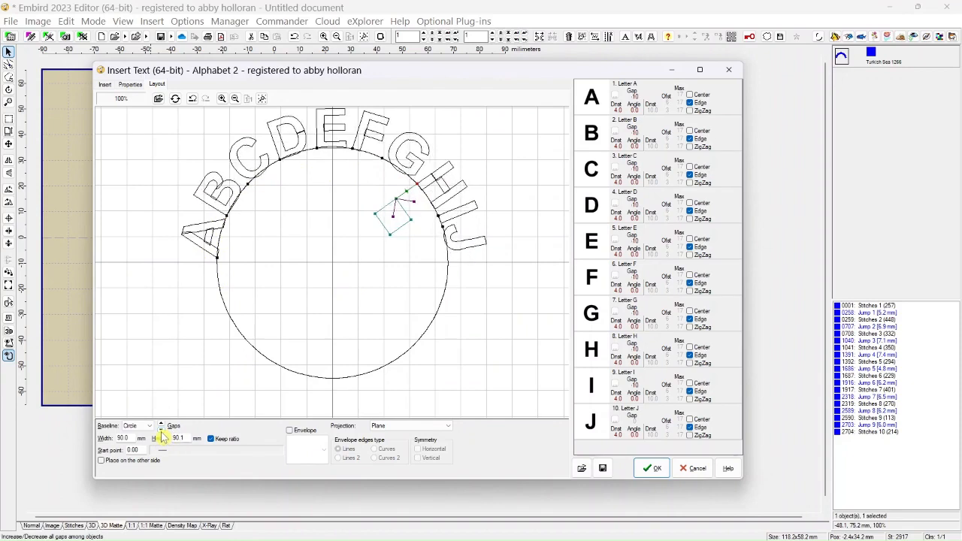
{"action": "left_click", "coordinate": [160, 433]}
{"action": "left_click", "coordinate": [161, 433]}
{"action": "left_click", "coordinate": [161, 434]}
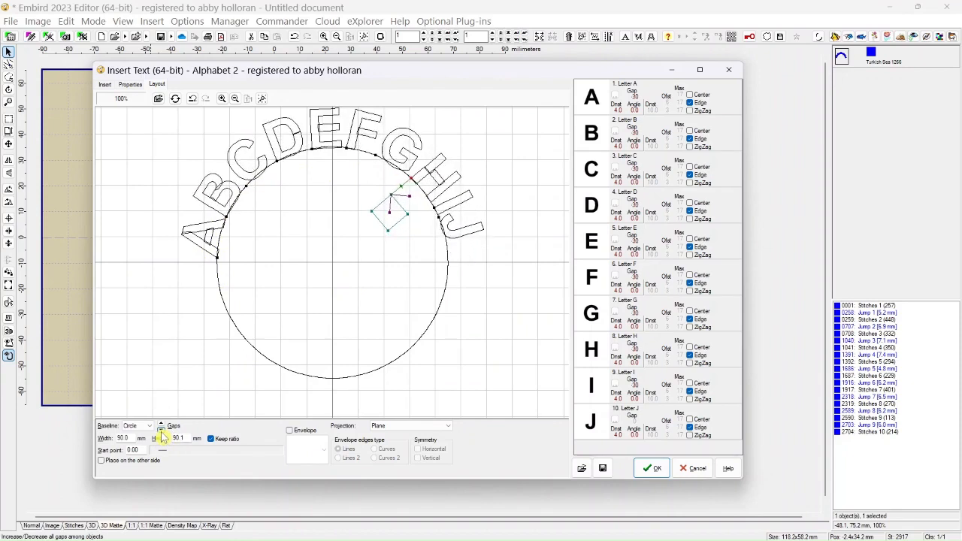
{"action": "left_click", "coordinate": [161, 434]}
{"action": "left_click", "coordinate": [161, 434]}
{"action": "left_click", "coordinate": [161, 433]}
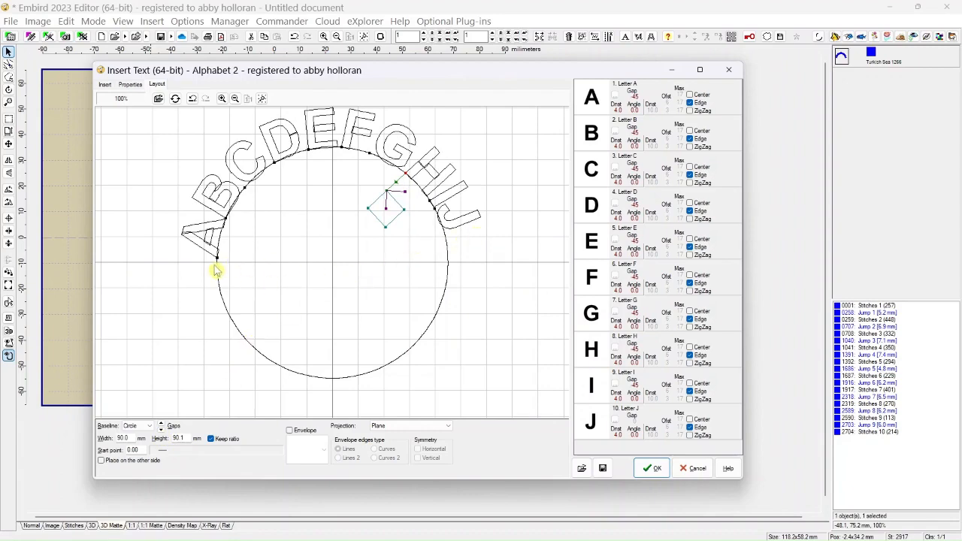
Step: Shift the tightened letters clockwise along the circle until both ends are level, and insert the second arch
{"action": "left_click_drag", "start_coordinate": [217, 264], "coordinate": [215, 253]}
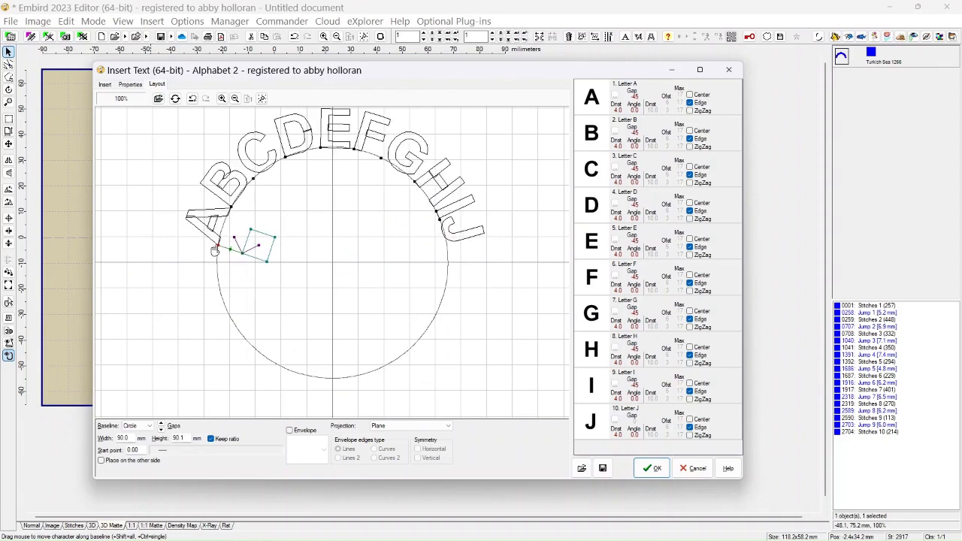
{"action": "left_click_drag", "start_coordinate": [215, 252], "coordinate": [215, 251]}
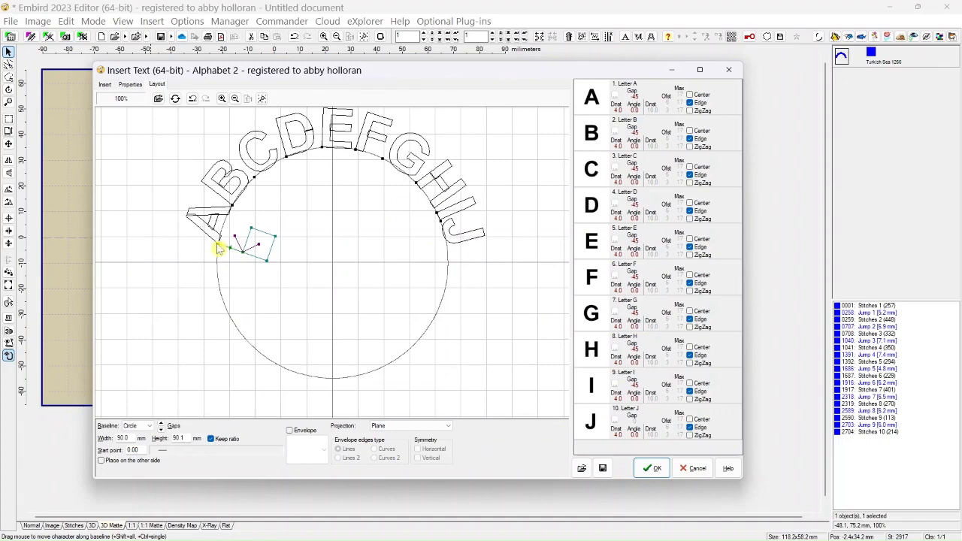
{"action": "left_click", "coordinate": [654, 472]}
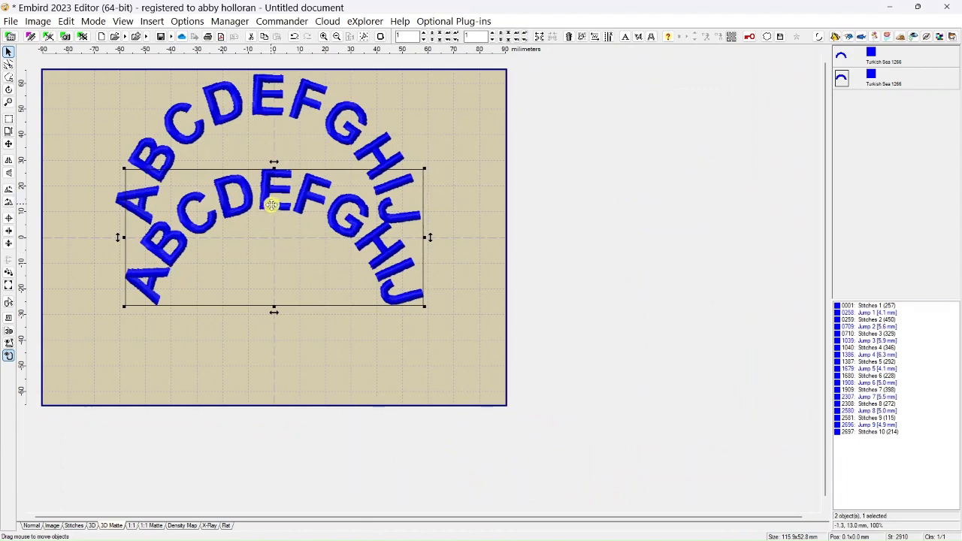
Step: Move the tightened arch up over the wider one to compare them, and return it below
{"action": "left_click_drag", "start_coordinate": [271, 205], "coordinate": [278, 115]}
{"action": "left_click_drag", "start_coordinate": [272, 111], "coordinate": [270, 213]}
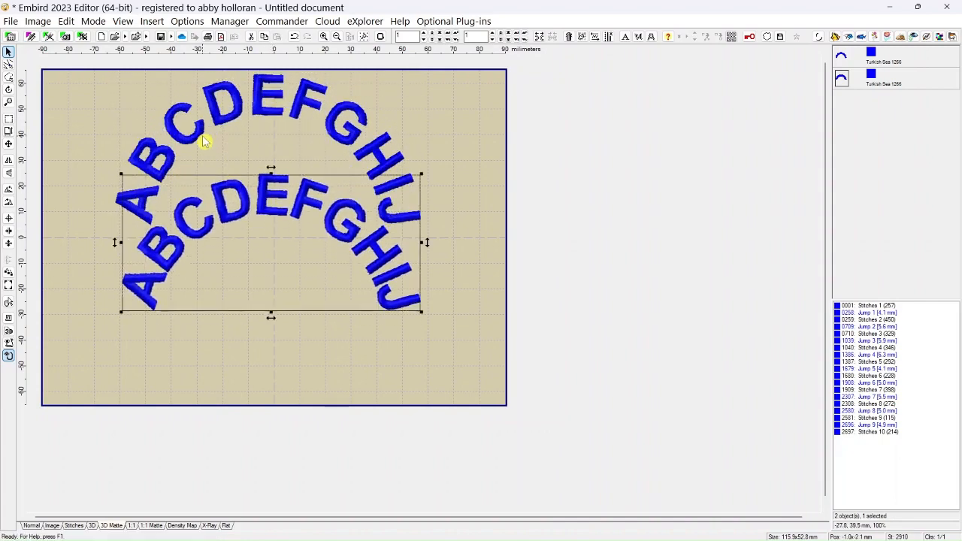
Step: Reopen the circular ABCDEFGHIJ layout, place the text on the other side, and shift it around to the circle's lower half
{"action": "left_click", "coordinate": [158, 22]}
{"action": "left_click", "coordinate": [171, 53]}
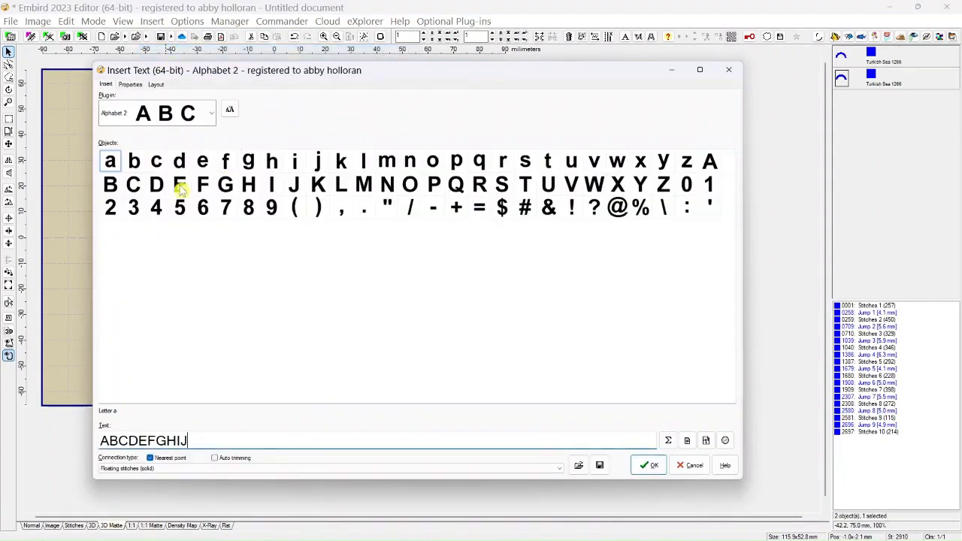
{"action": "left_click", "coordinate": [157, 84]}
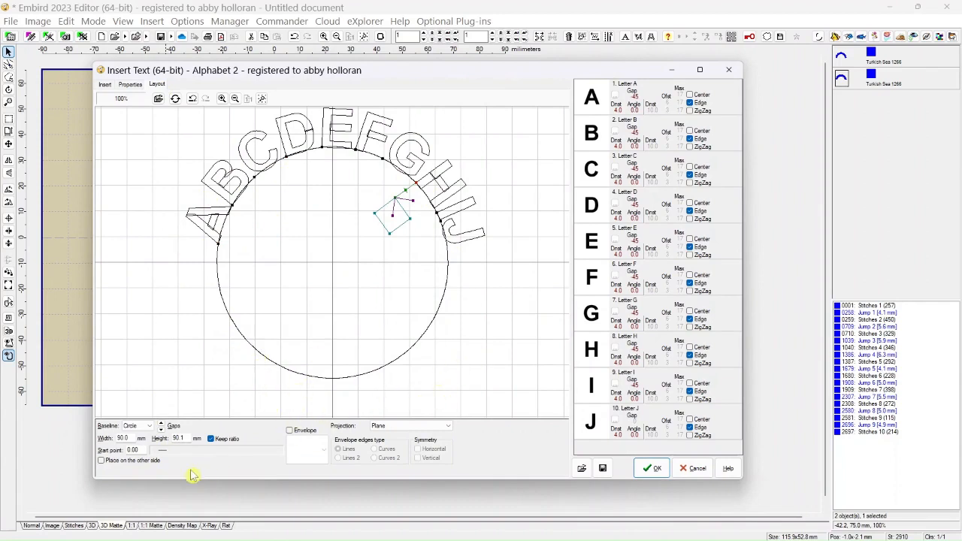
{"action": "left_click", "coordinate": [102, 461]}
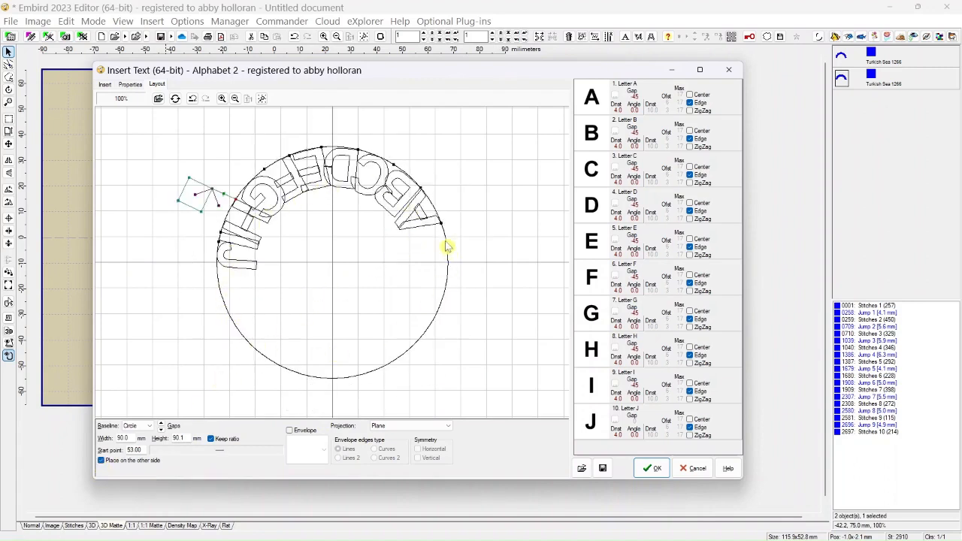
{"action": "left_click_drag", "start_coordinate": [443, 232], "coordinate": [223, 288]}
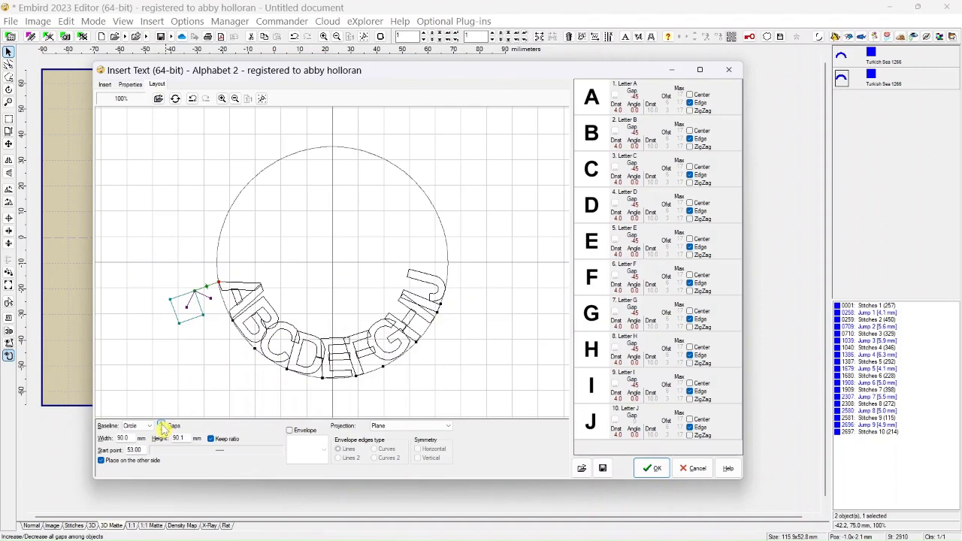
Step: Increase the gaps among all letters to 120 and shift the letters along the circle to bring both ends roughly level
{"action": "left_click_drag", "start_coordinate": [162, 427], "coordinate": [163, 428]}
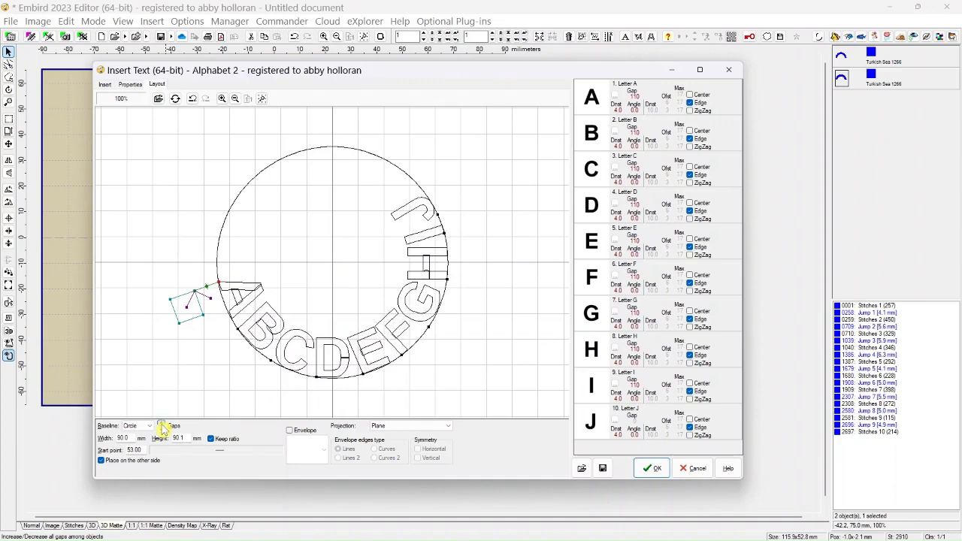
{"action": "left_click_drag", "start_coordinate": [163, 428], "coordinate": [163, 428]}
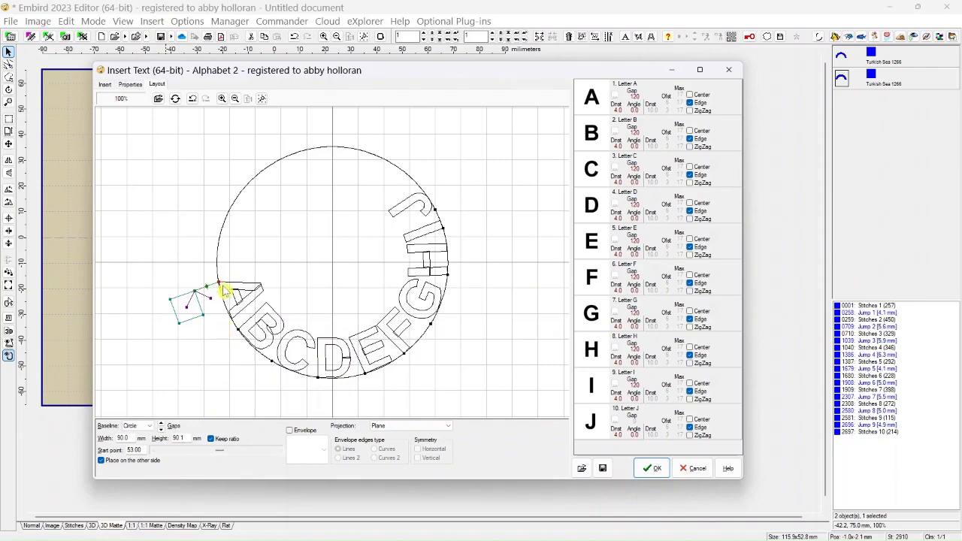
{"action": "left_click_drag", "start_coordinate": [216, 289], "coordinate": [207, 239]}
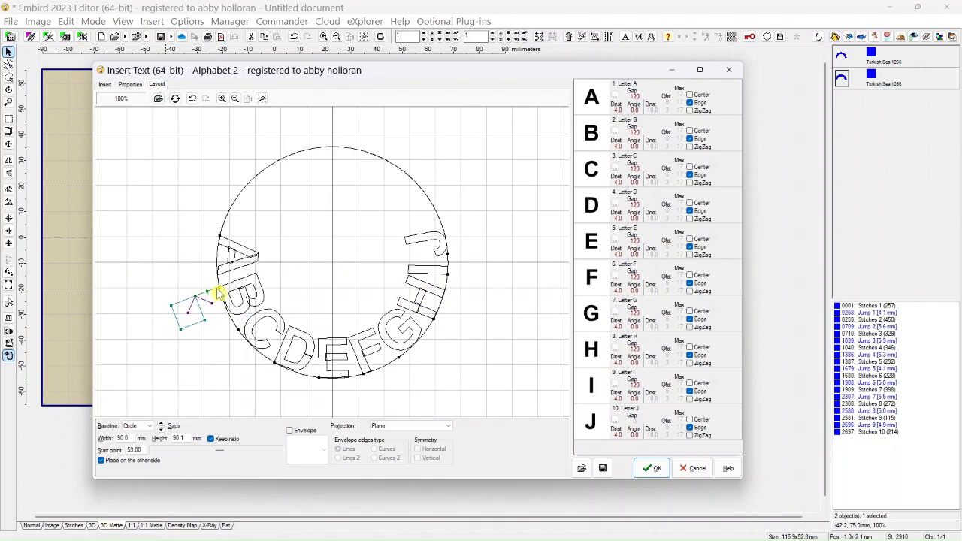
Step: Fine-tune the spacing of individual letters such as B, C and G along the lower circle, and insert the lettering
{"action": "left_click_drag", "start_coordinate": [217, 289], "coordinate": [217, 282]}
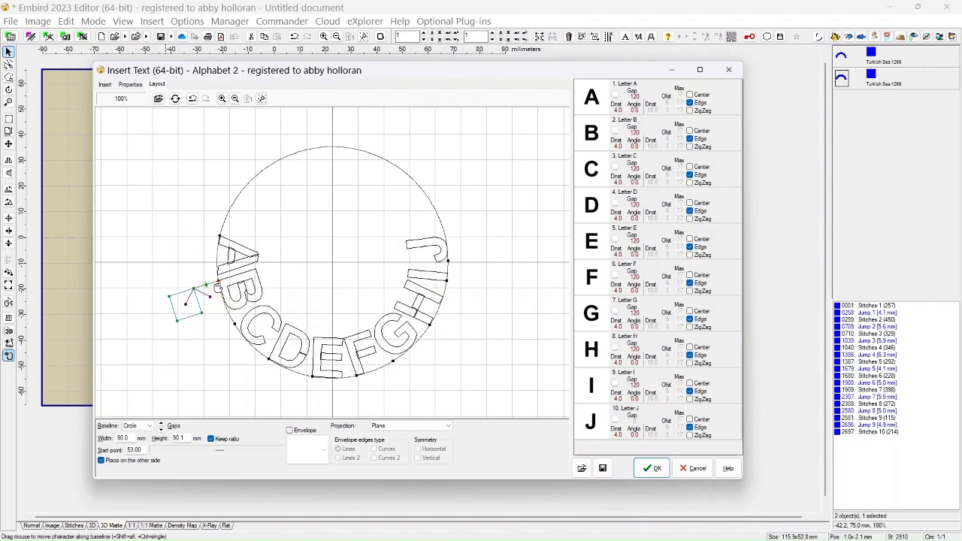
{"action": "left_click_drag", "start_coordinate": [233, 334], "coordinate": [230, 328]}
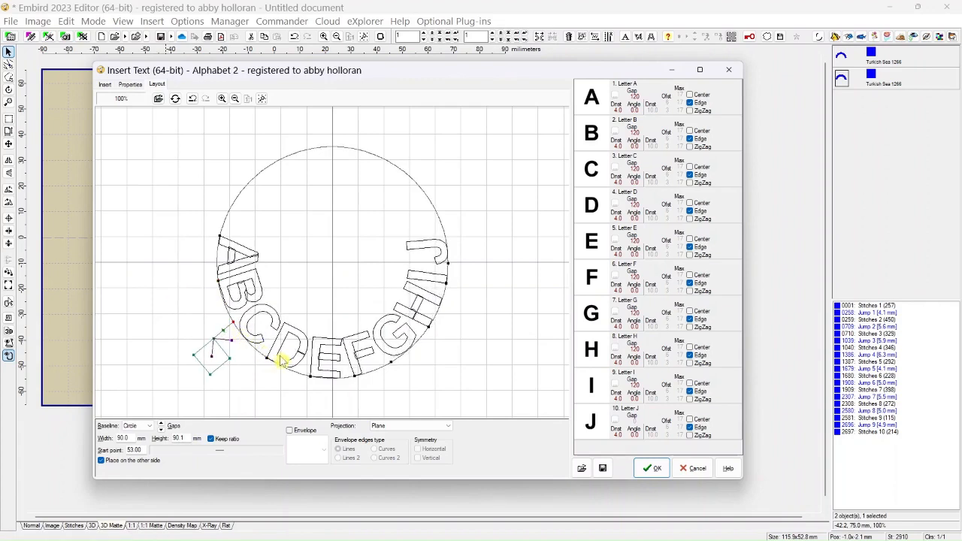
{"action": "left_click", "coordinate": [445, 289]}
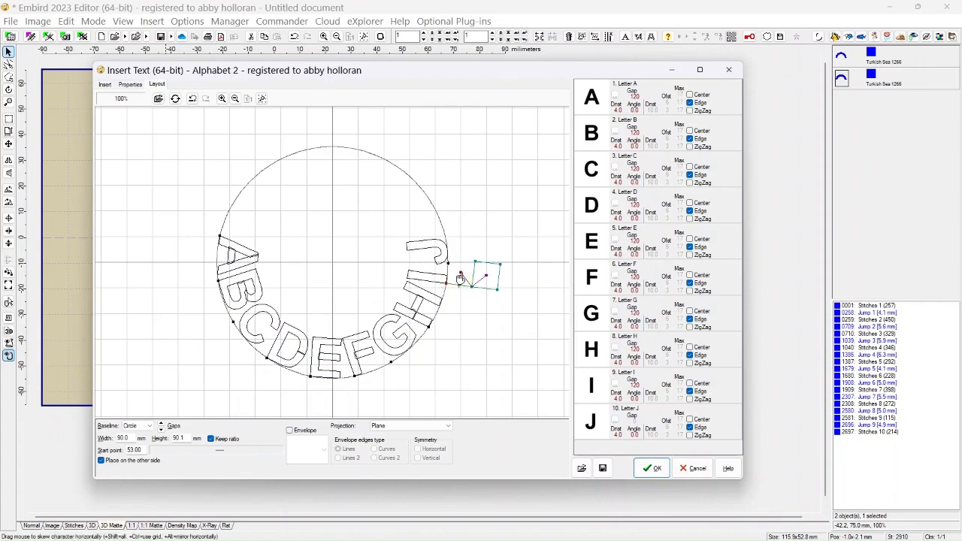
{"action": "left_click_drag", "start_coordinate": [461, 276], "coordinate": [460, 275]}
{"action": "left_click", "coordinate": [360, 375]}
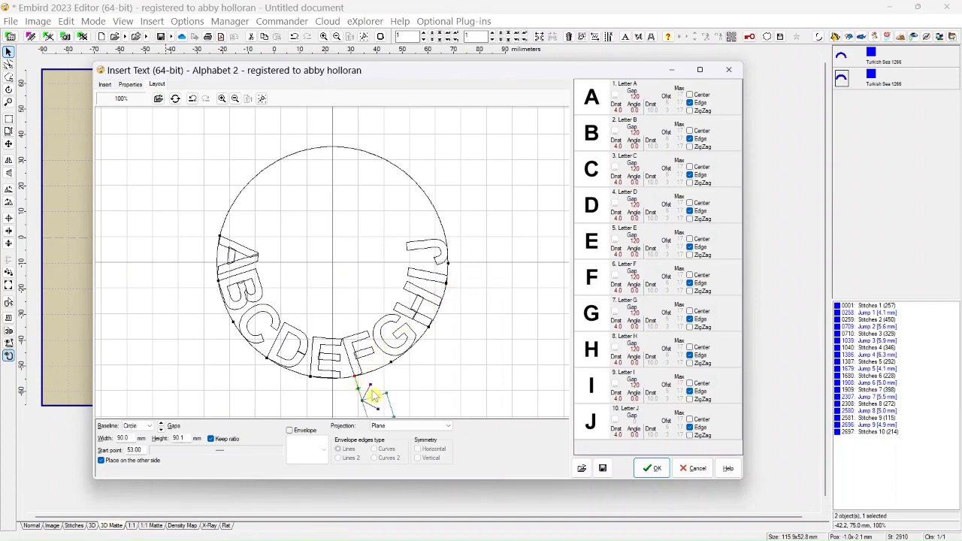
{"action": "left_click_drag", "start_coordinate": [370, 392], "coordinate": [390, 365]}
{"action": "left_click", "coordinate": [390, 368]}
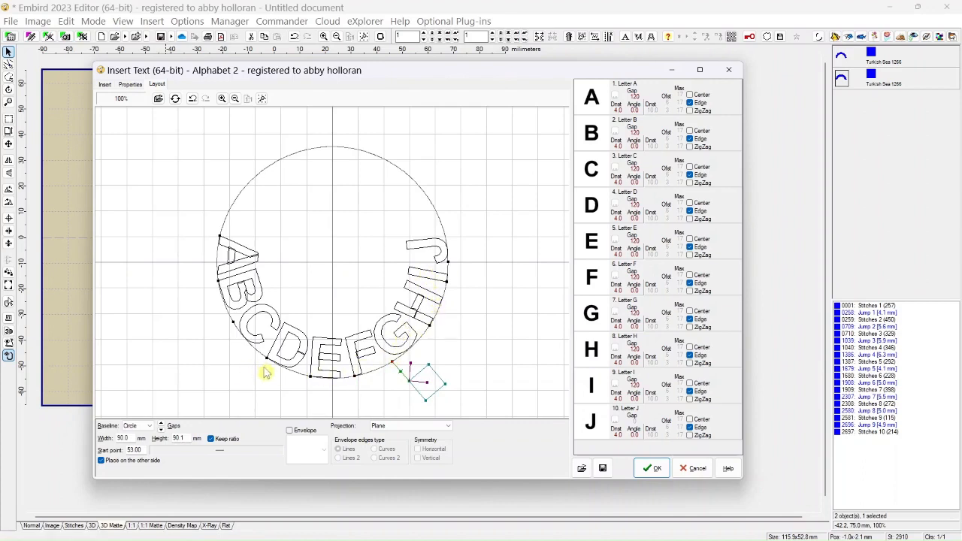
{"action": "left_click", "coordinate": [235, 323]}
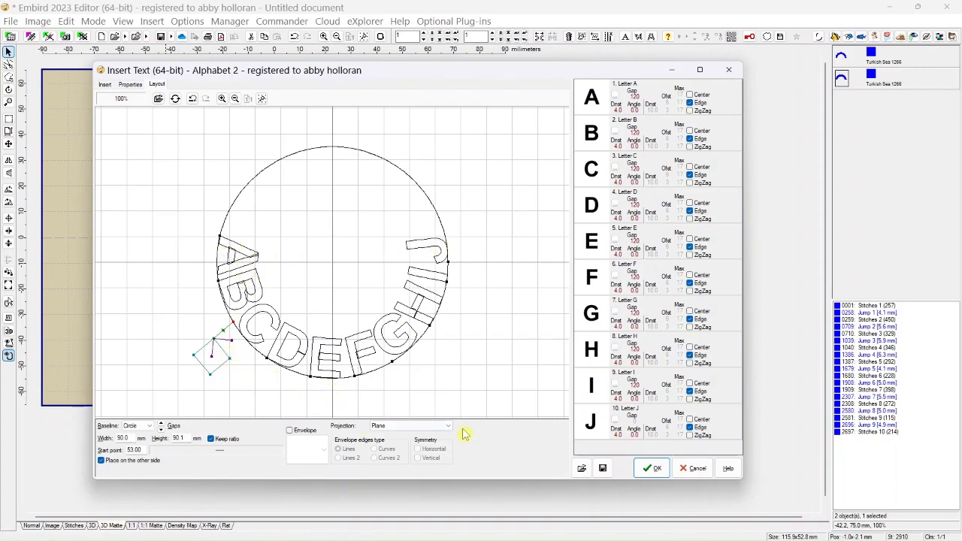
{"action": "left_click", "coordinate": [651, 469]}
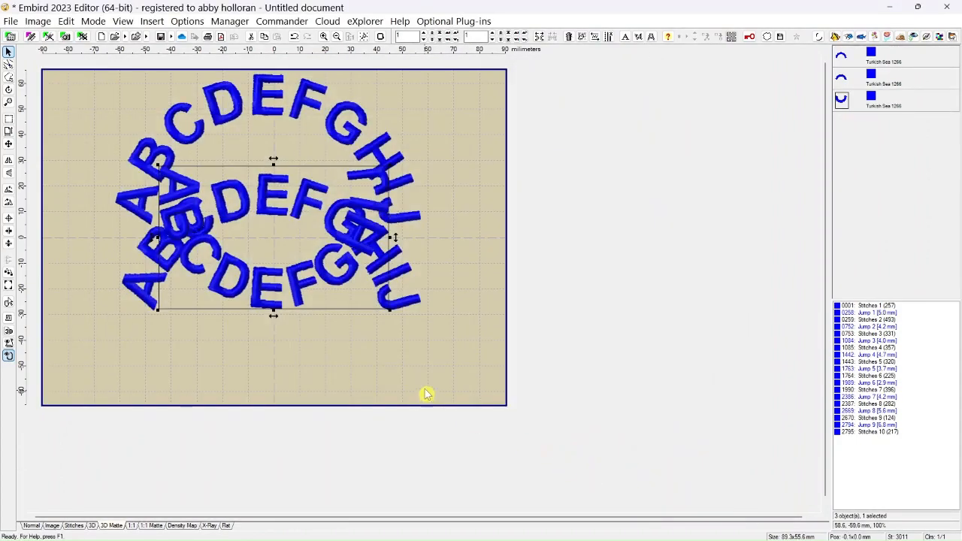
Step: Delete the wider-spaced arch and arrange the tighter arch about 37 mm above and the inverted text about 26 mm below the hoop centre
{"action": "left_click", "coordinate": [376, 138]}
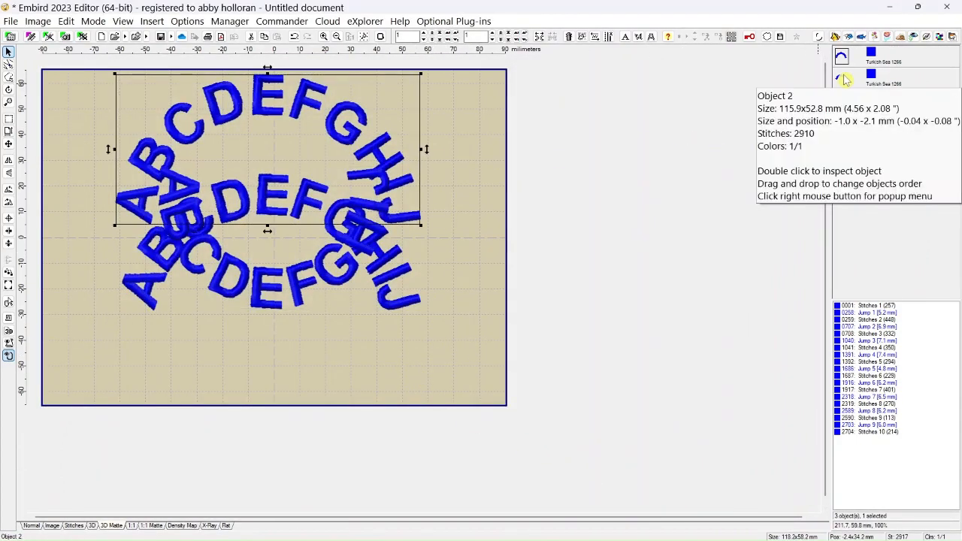
{"action": "key", "text": "Delete"}
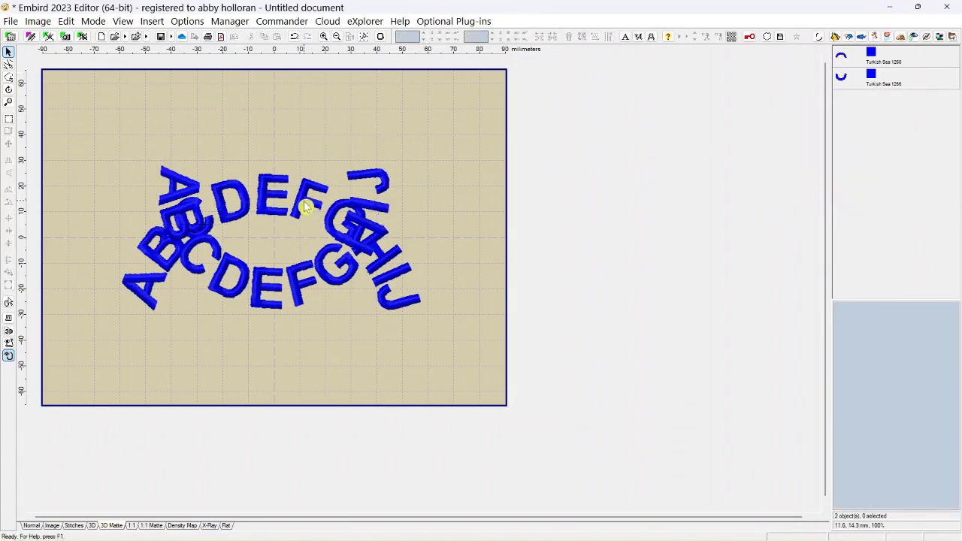
{"action": "left_click_drag", "start_coordinate": [307, 202], "coordinate": [298, 280]}
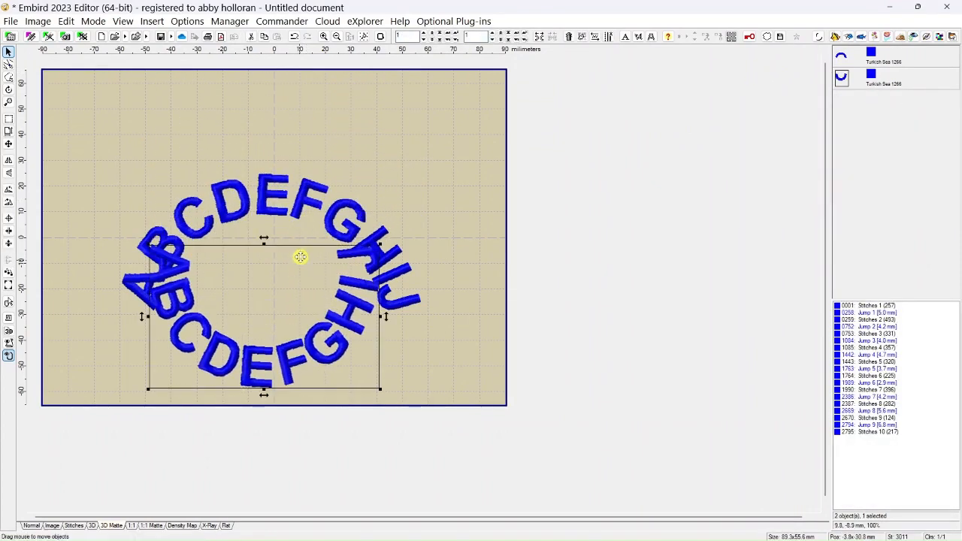
{"action": "left_click_drag", "start_coordinate": [299, 184], "coordinate": [302, 85]}
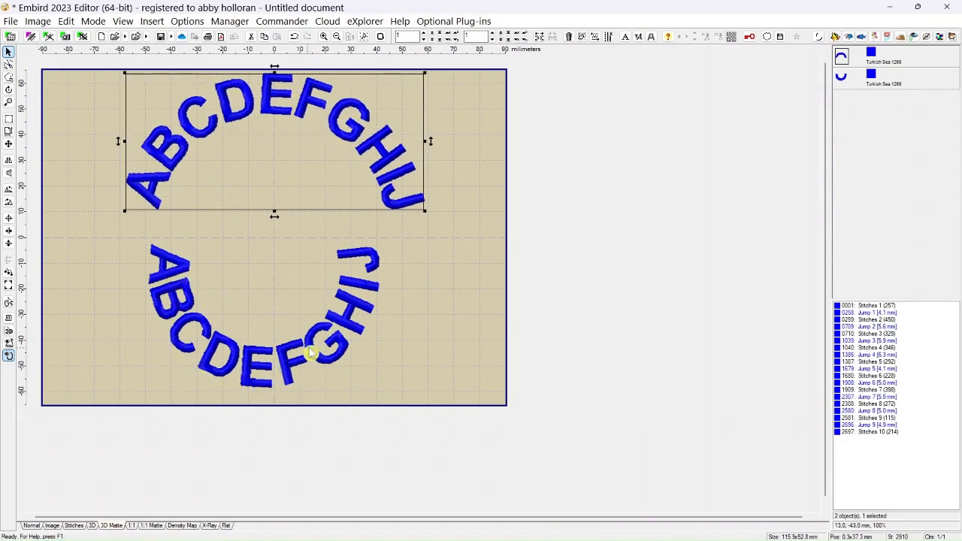
{"action": "left_click_drag", "start_coordinate": [258, 374], "coordinate": [269, 361]}
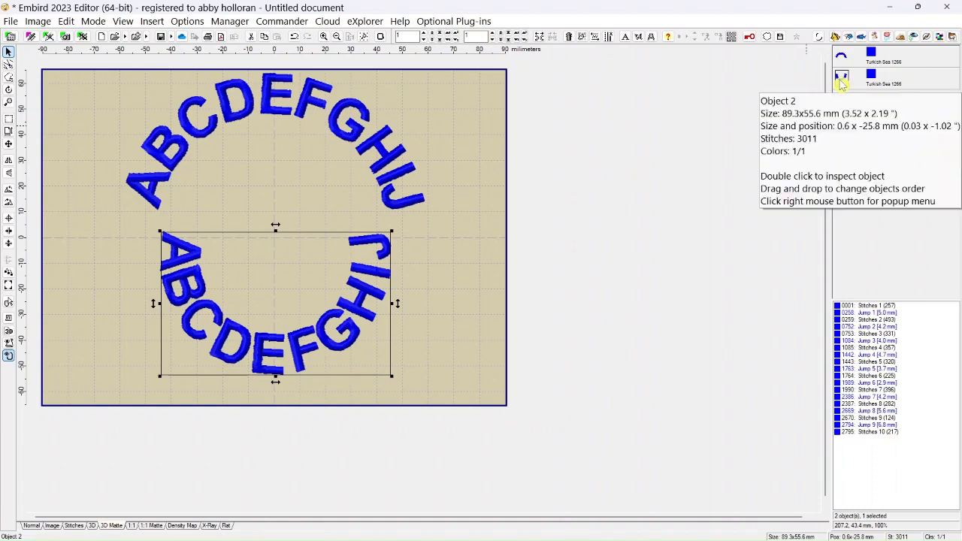
Step: Delete the lower inverted text, reopen its circle layout, and set the circle's width to 110 mm with the ratio kept
{"action": "key", "text": "Delete"}
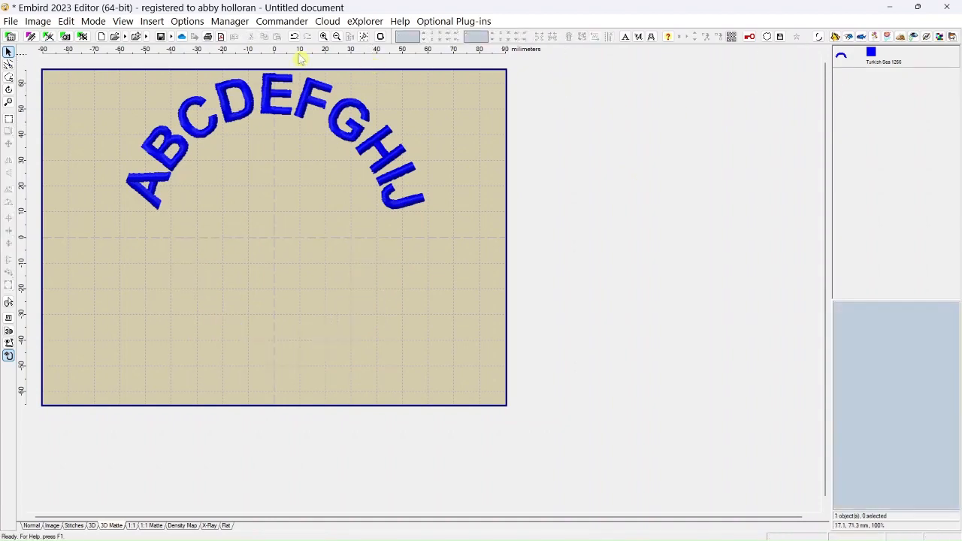
{"action": "left_click", "coordinate": [151, 21]}
{"action": "left_click", "coordinate": [172, 52]}
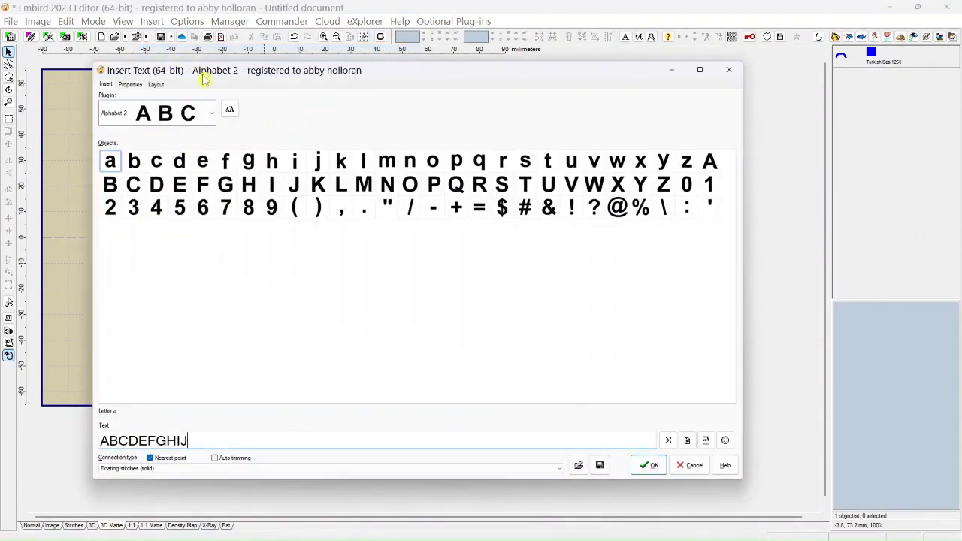
{"action": "left_click", "coordinate": [155, 85]}
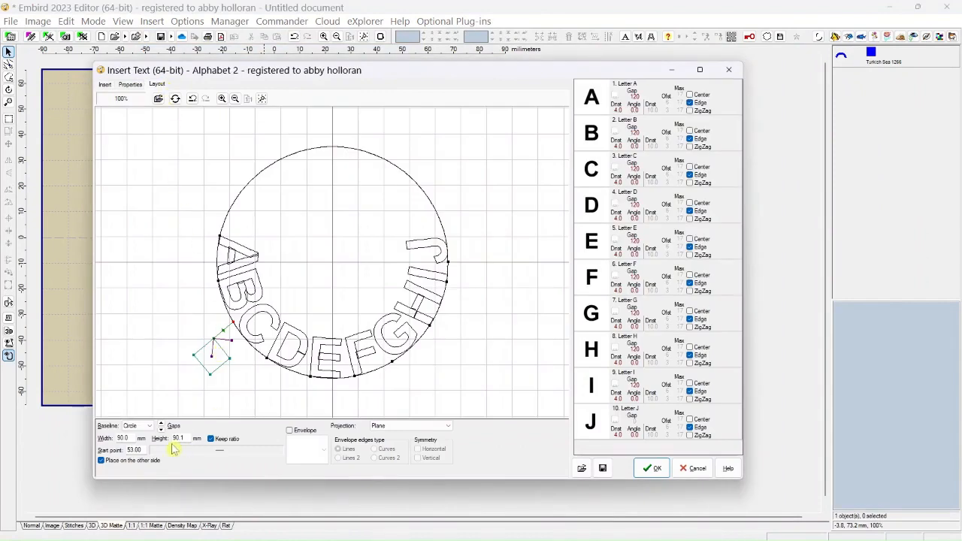
{"action": "double_click", "coordinate": [131, 438]}
{"action": "type", "text": "11"}
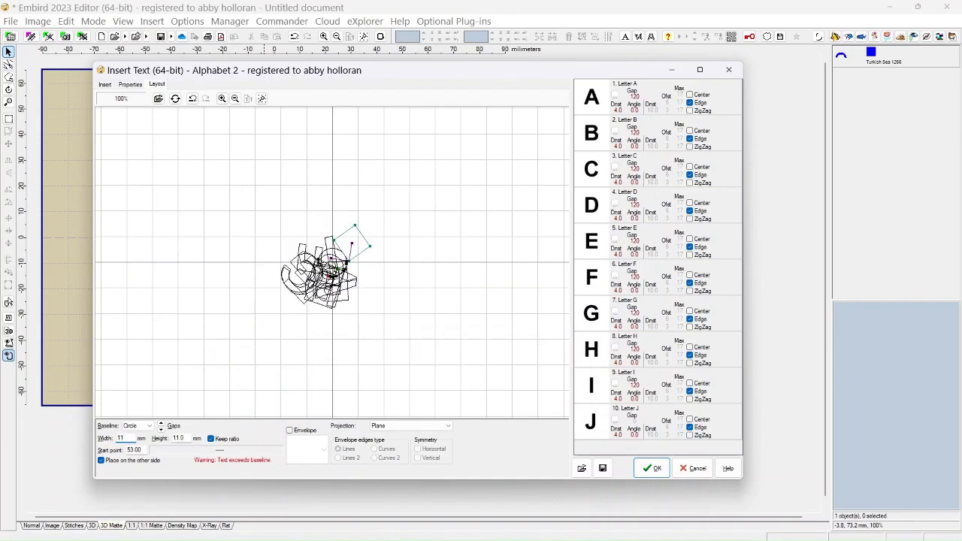
{"action": "type", "text": "0"}
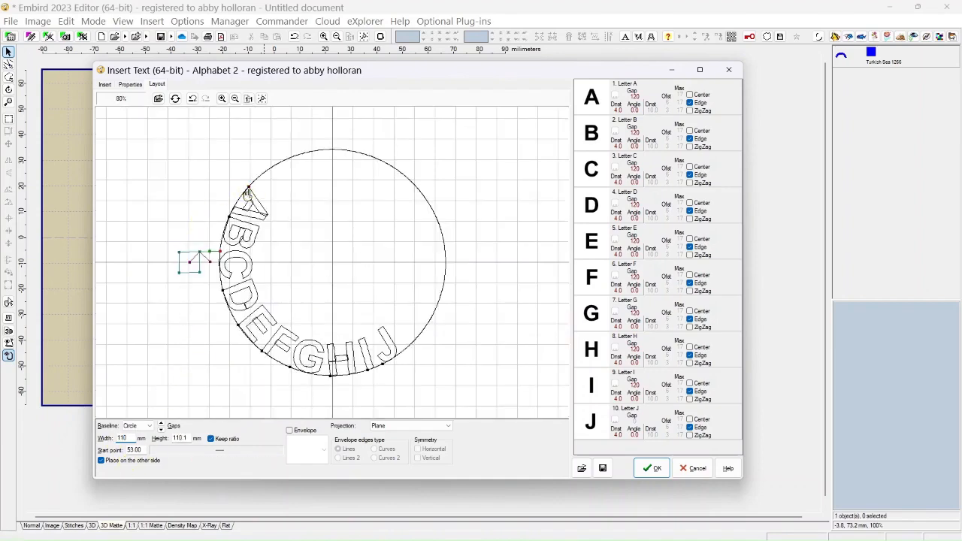
Step: Shift all letters around to the bottom of the wider circle, insert them, and move the lettering about 29 mm down beneath the arch
{"action": "left_click_drag", "start_coordinate": [244, 194], "coordinate": [235, 274]}
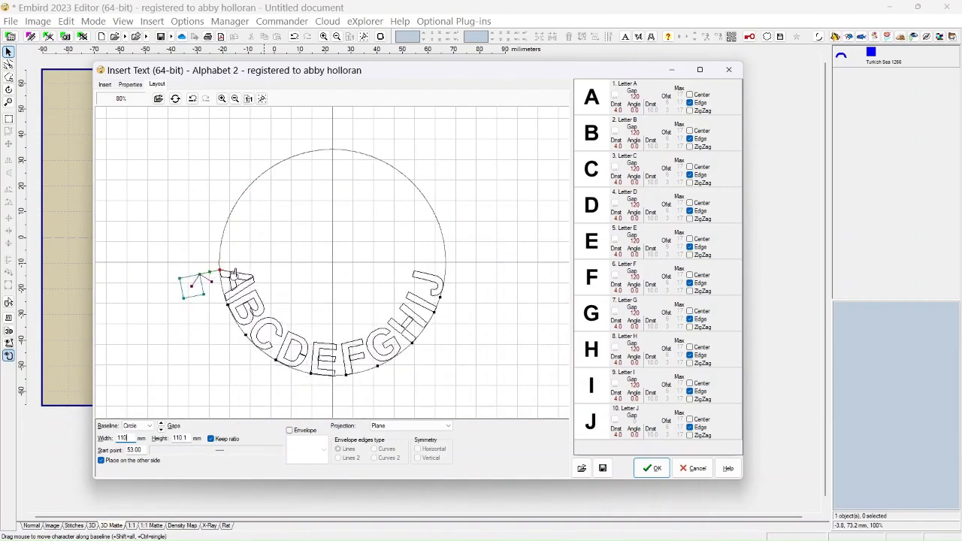
{"action": "left_click", "coordinate": [655, 469]}
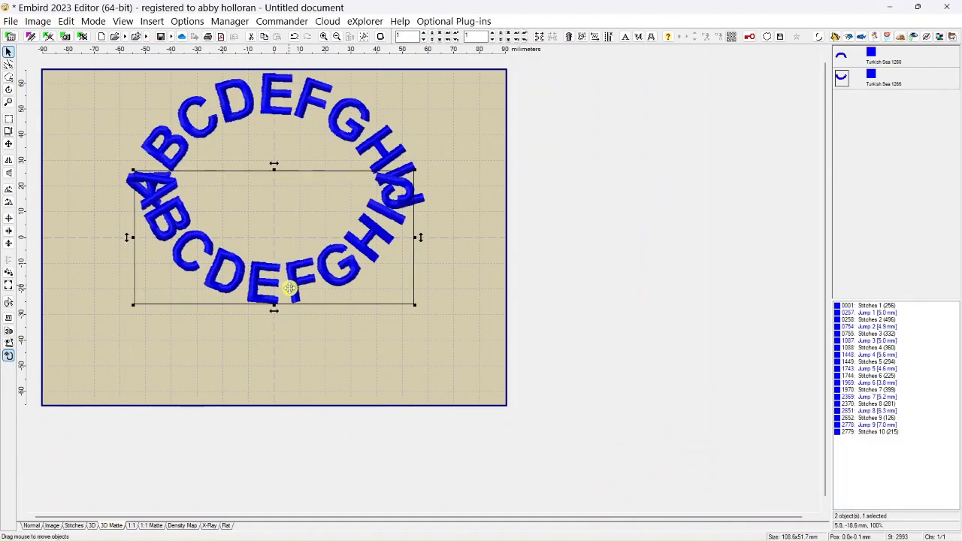
{"action": "left_click_drag", "start_coordinate": [289, 288], "coordinate": [288, 362]}
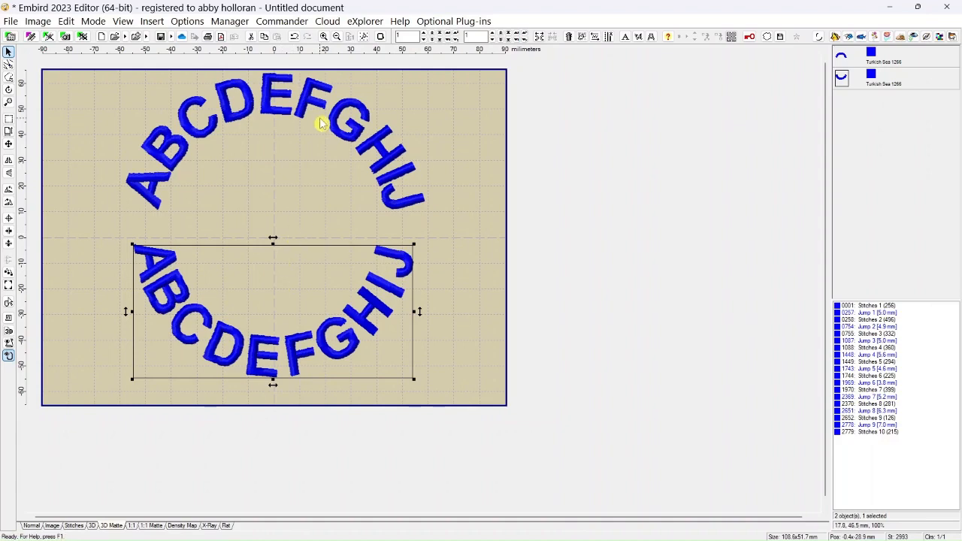
Step: Delete both the upper arch and the lower inverted lettering from the hoop
{"action": "left_click", "coordinate": [845, 64]}
{"action": "left_click", "coordinate": [842, 84], "text": "shift"}
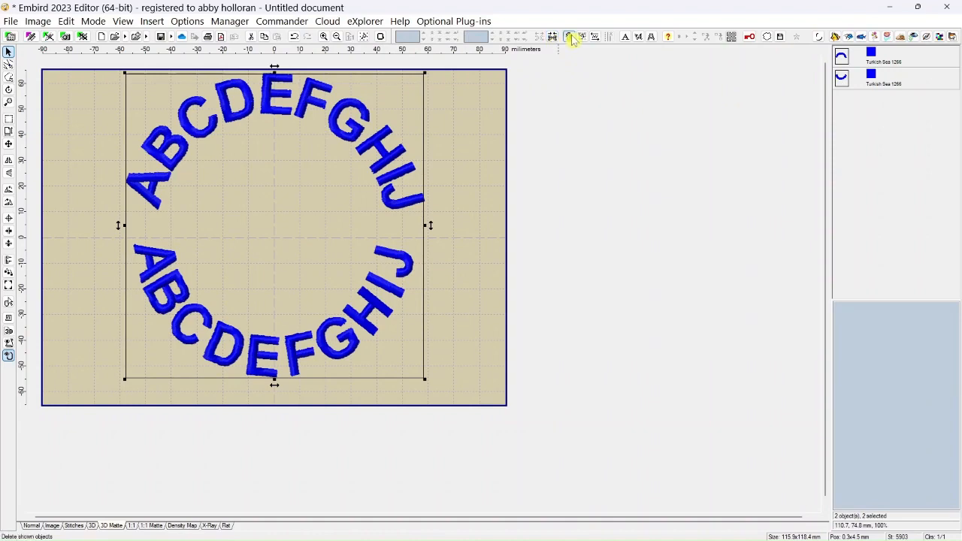
{"action": "left_click", "coordinate": [569, 37]}
Step: Reopen the ABCDEFGHIJ text layout, change the baseline to Wave, and turn off placing the text on the other side
{"action": "left_click", "coordinate": [155, 21]}
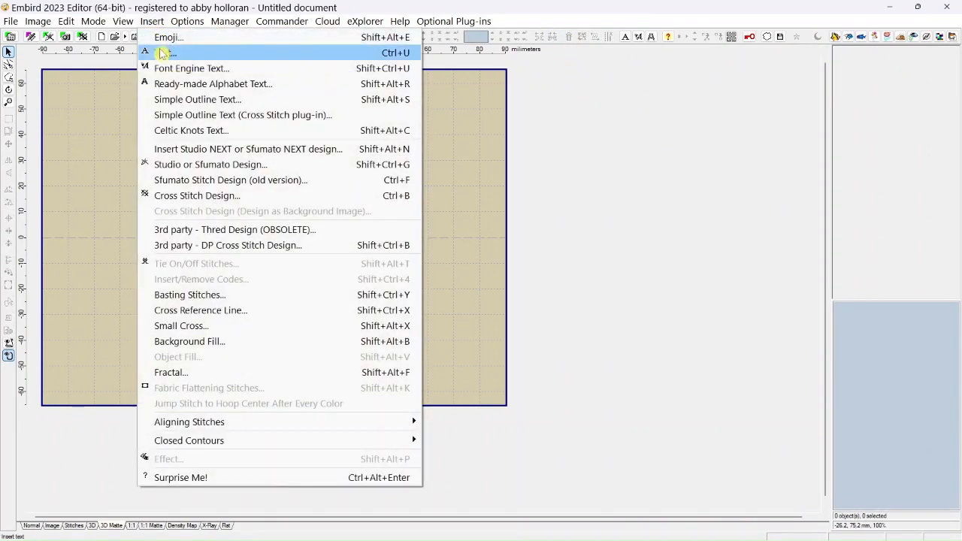
{"action": "left_click", "coordinate": [163, 53]}
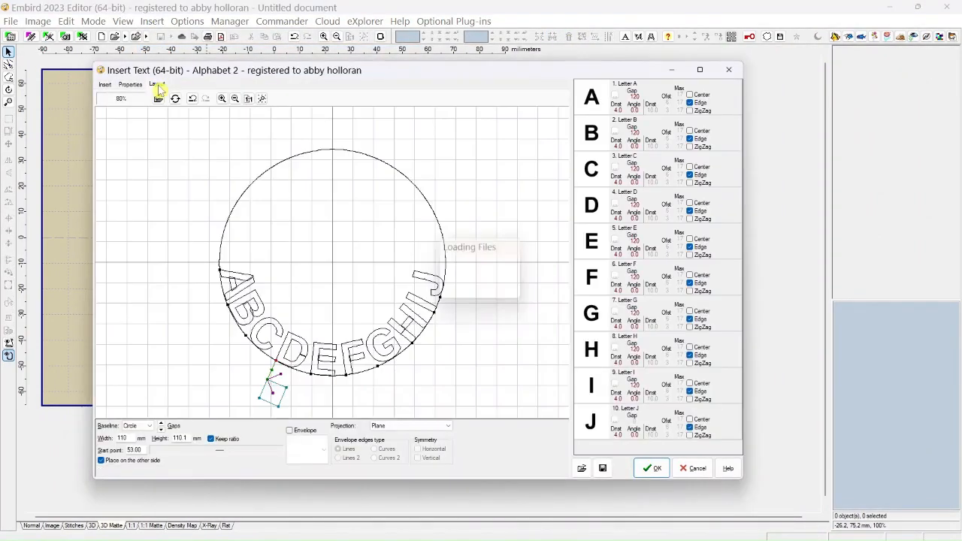
{"action": "left_click", "coordinate": [156, 84]}
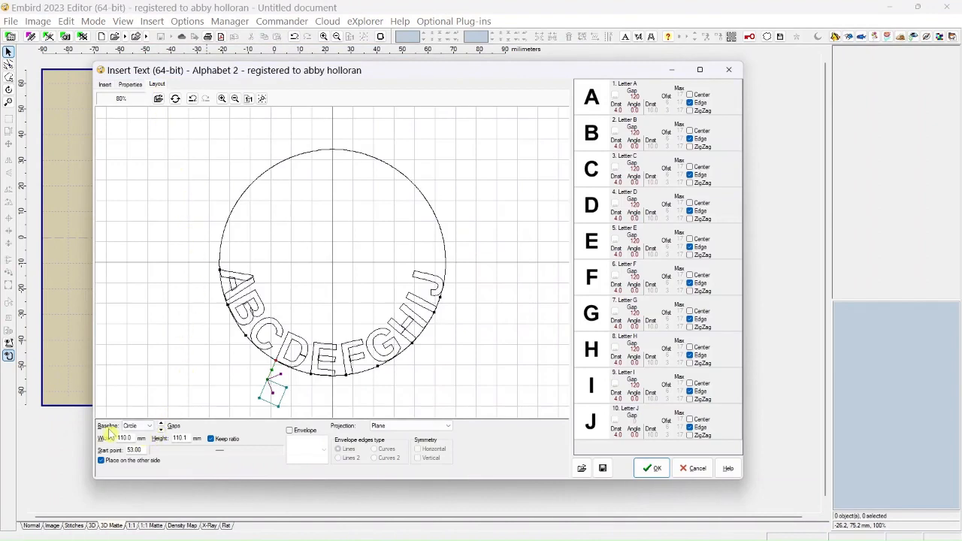
{"action": "left_click", "coordinate": [150, 426]}
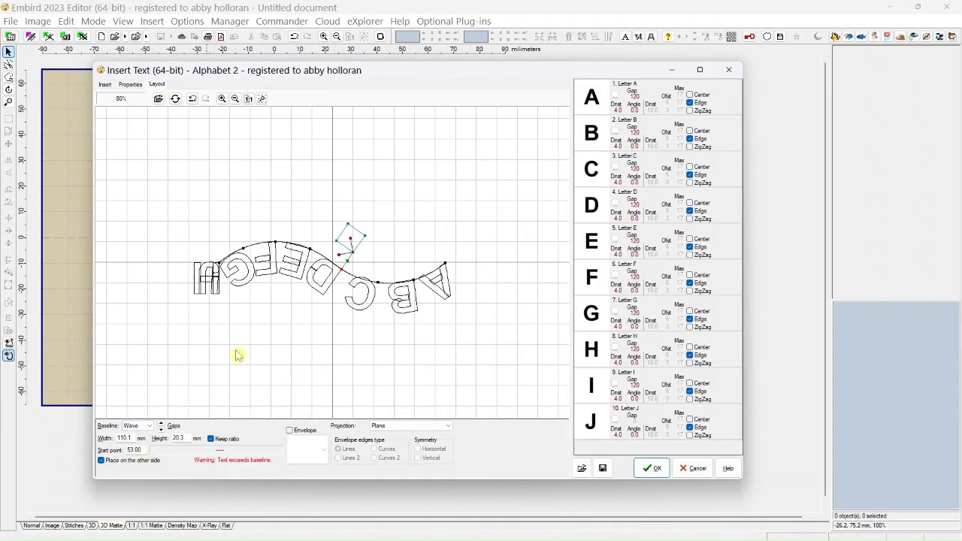
{"action": "left_click", "coordinate": [100, 460]}
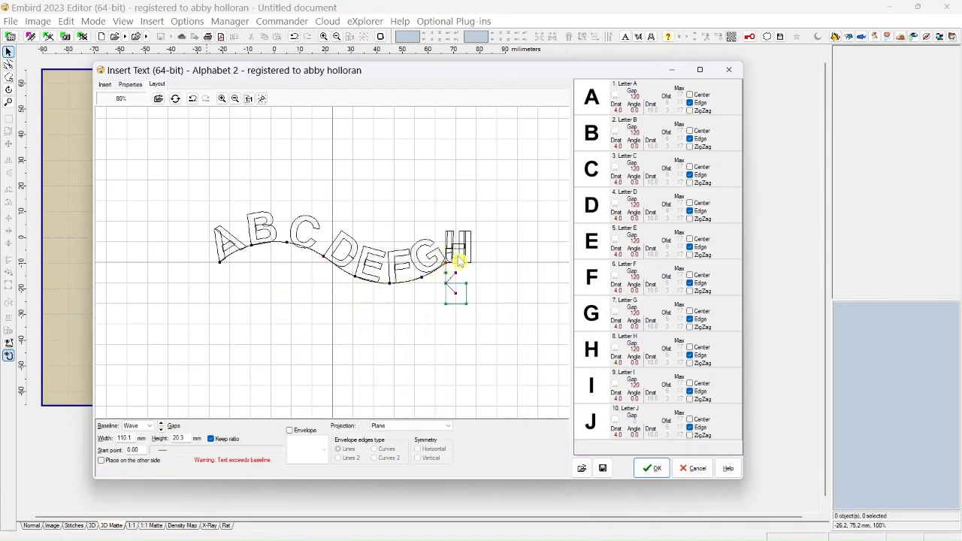
{"action": "left_click", "coordinate": [285, 251]}
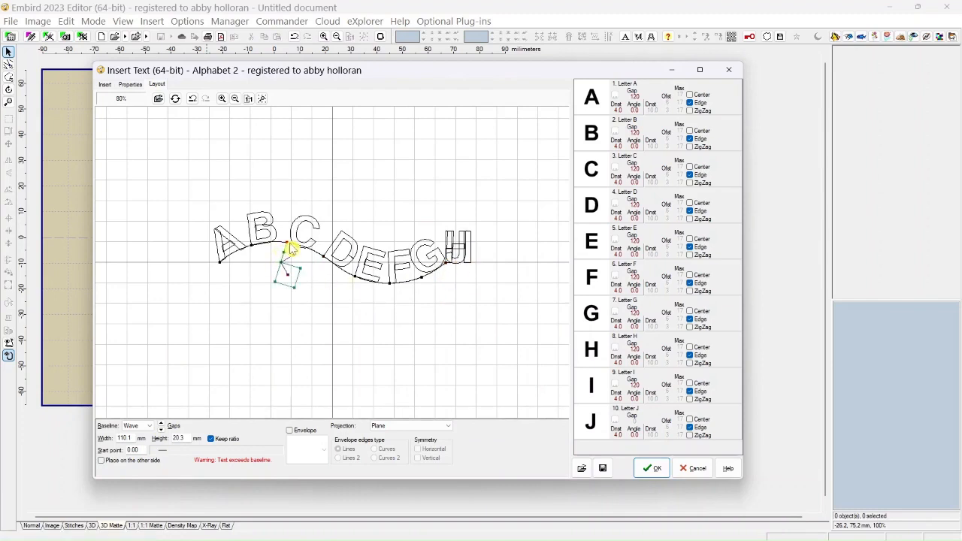
Step: Close up the gaps before the letters C and D along the wave baseline
{"action": "left_click_drag", "start_coordinate": [285, 247], "coordinate": [277, 245]}
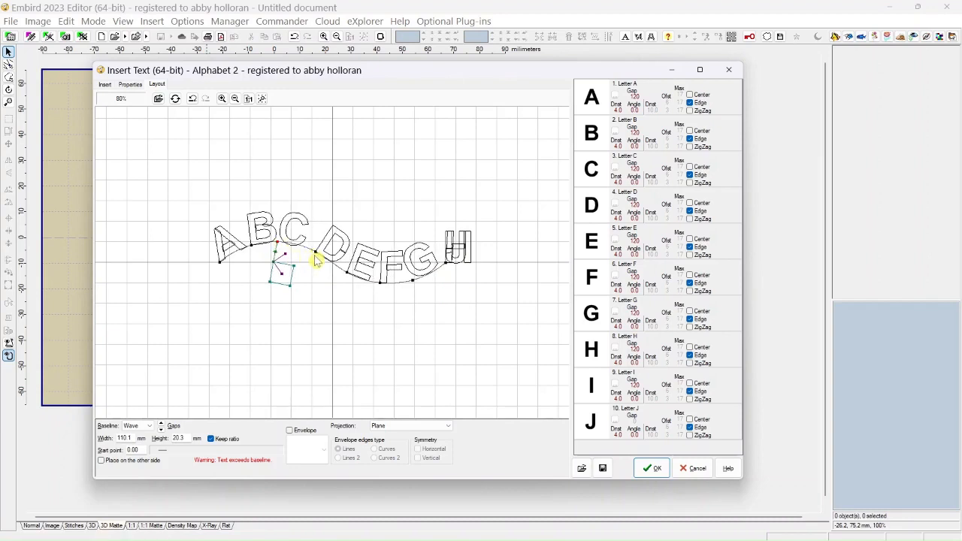
{"action": "left_click", "coordinate": [311, 256]}
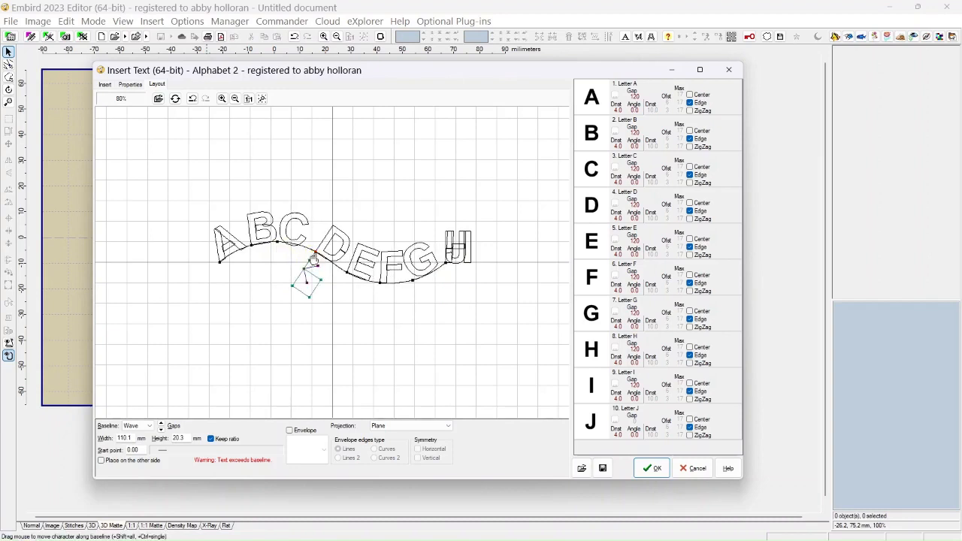
{"action": "left_click_drag", "start_coordinate": [311, 256], "coordinate": [304, 256]}
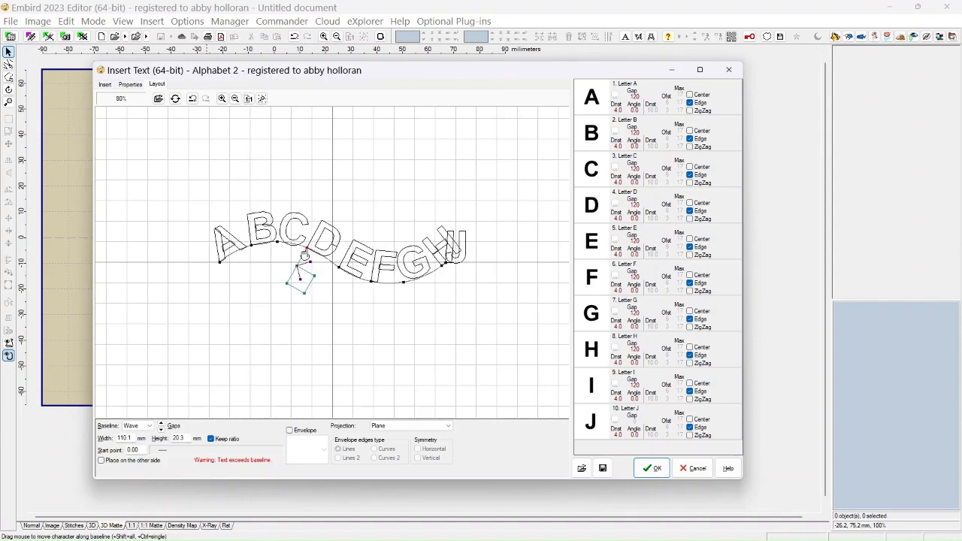
Step: Widen the wave baseline to 125 mm and finally to 135 mm with the ratio kept, and pull E closer to D
{"action": "double_click", "coordinate": [130, 438]}
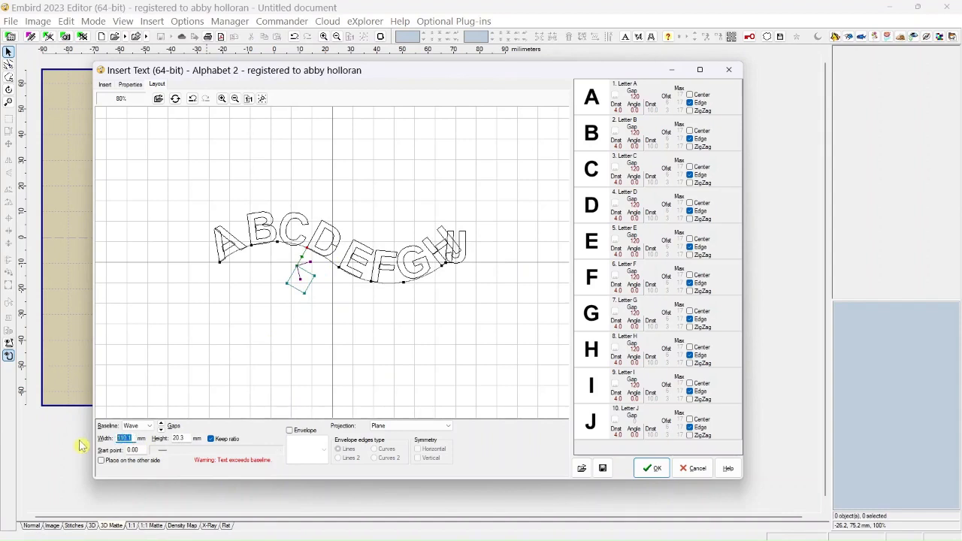
{"action": "type", "text": "125"}
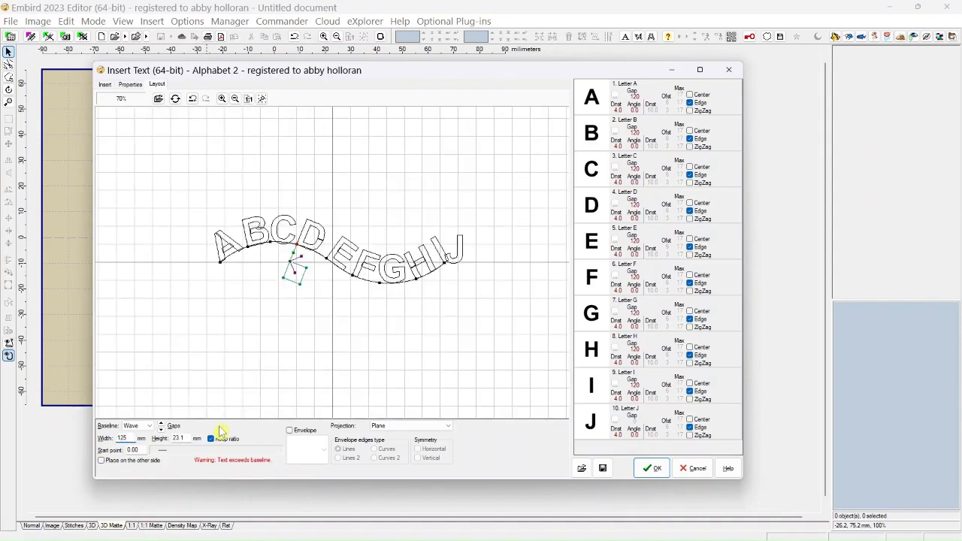
{"action": "double_click", "coordinate": [134, 438]}
{"action": "type", "text": "135"}
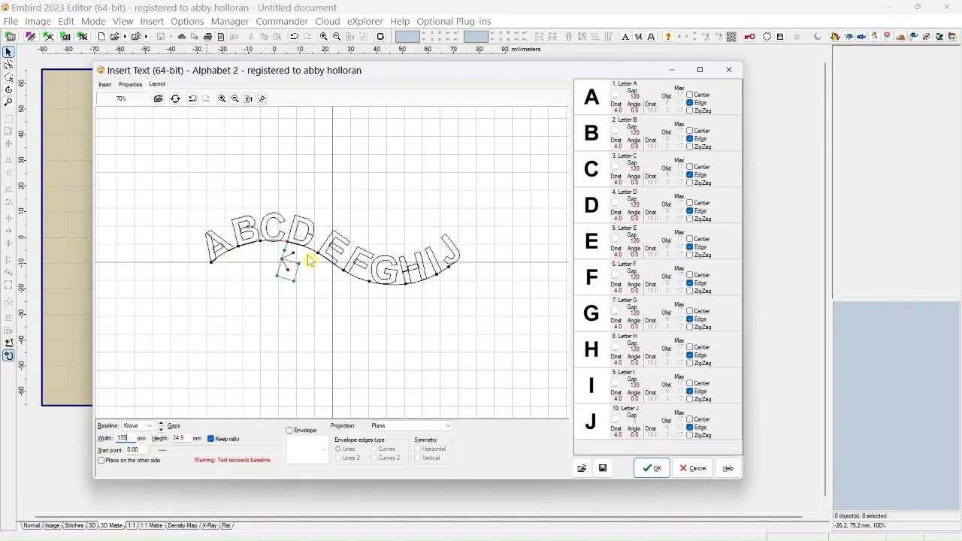
{"action": "left_click_drag", "start_coordinate": [320, 265], "coordinate": [460, 277]}
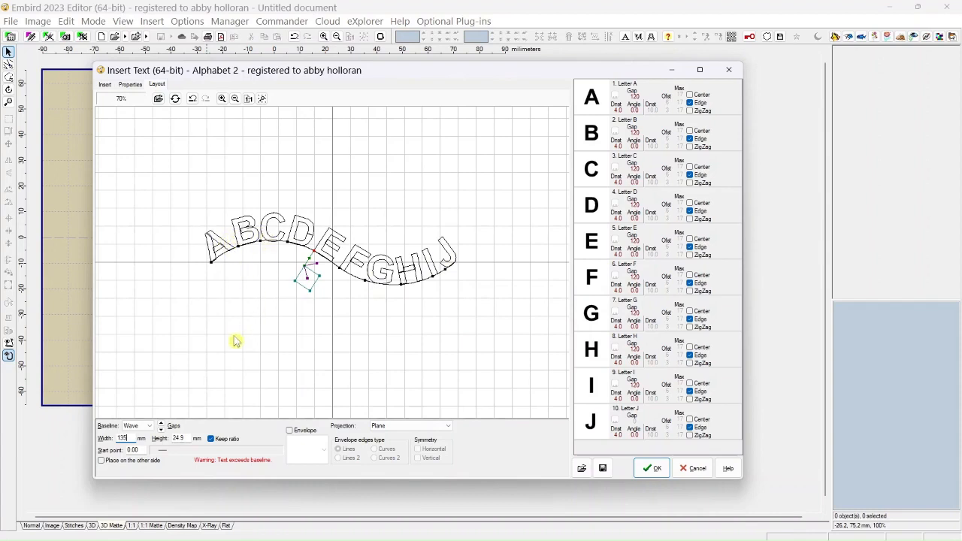
Step: Change the baseline to Wave 2, even out the letter gaps along the curve, and insert the lettering
{"action": "left_click", "coordinate": [150, 432]}
{"action": "left_click", "coordinate": [142, 459]}
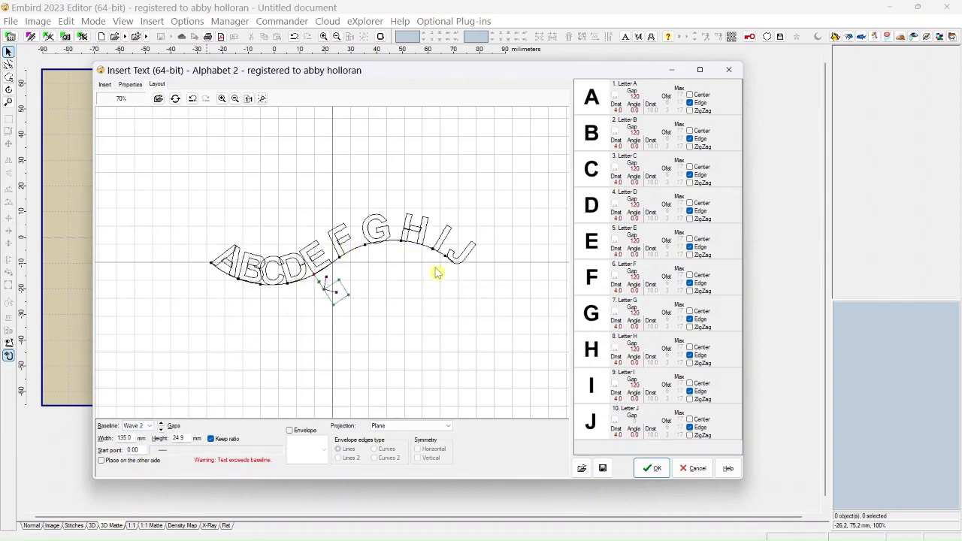
{"action": "left_click", "coordinate": [288, 282]}
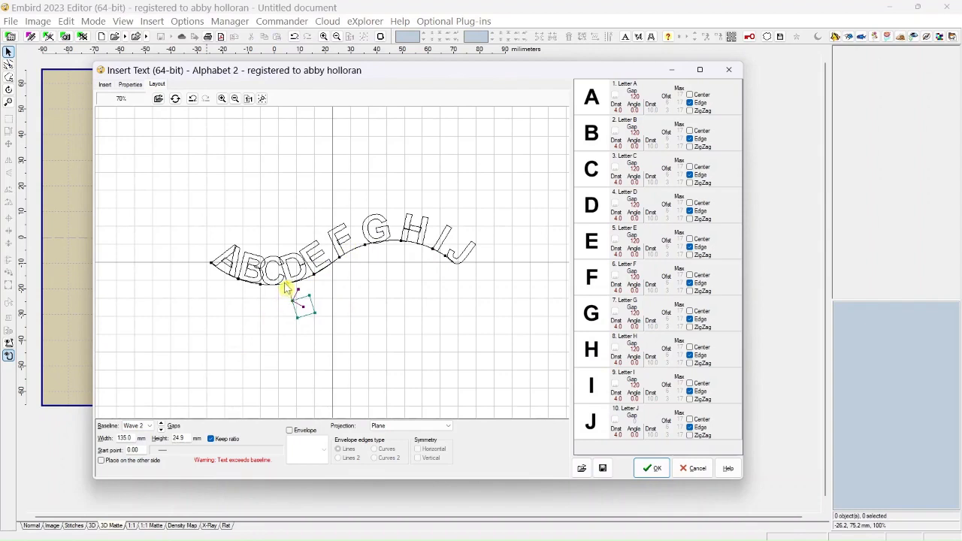
{"action": "left_click", "coordinate": [235, 282]}
{"action": "left_click", "coordinate": [286, 284]}
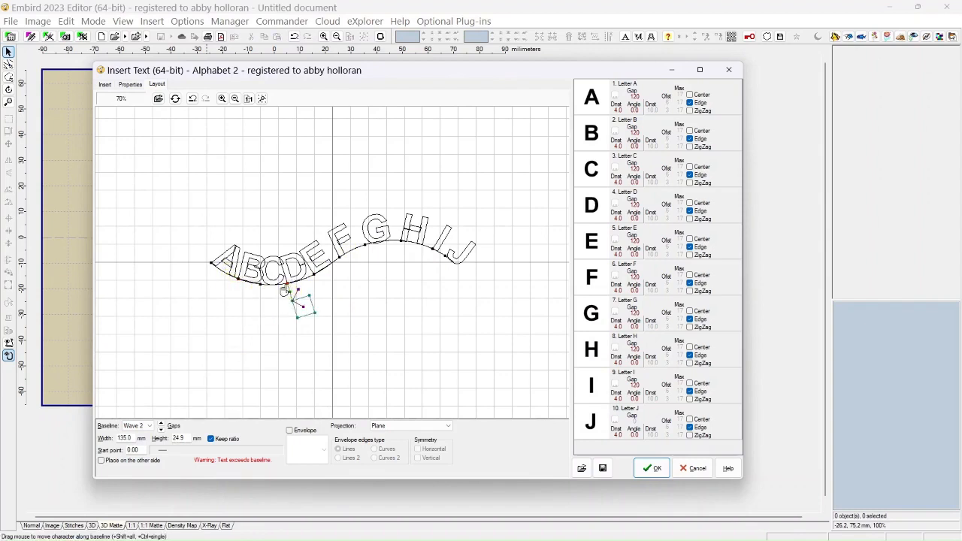
{"action": "left_click_drag", "start_coordinate": [286, 290], "coordinate": [266, 287]}
{"action": "left_click_drag", "start_coordinate": [353, 258], "coordinate": [429, 266]}
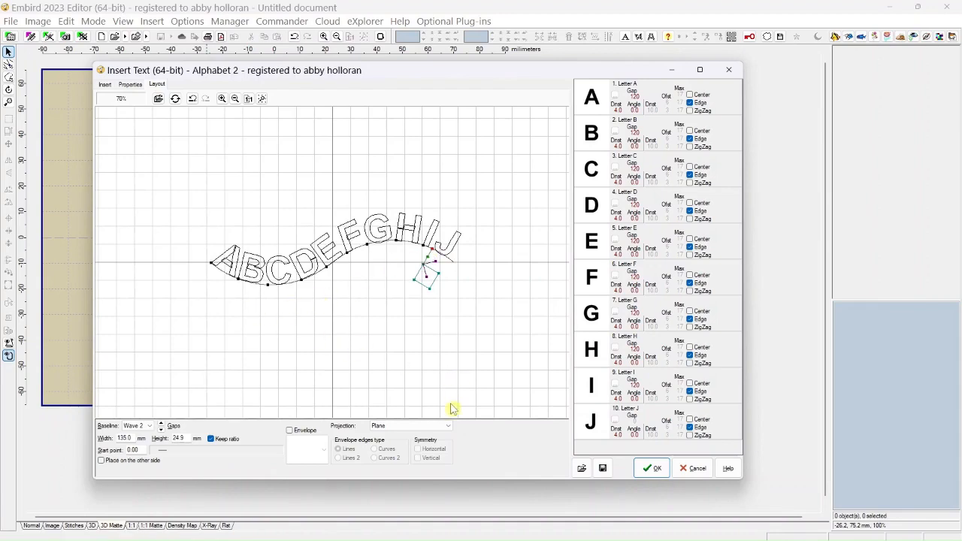
{"action": "left_click", "coordinate": [653, 469]}
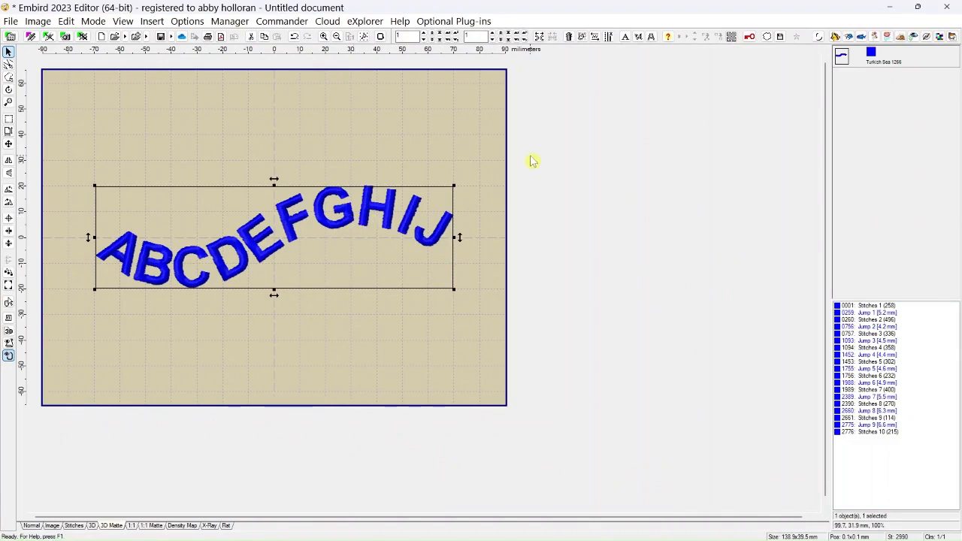
Step: Delete the wave lettering from the hoop and set up a new text ABC on a Line baseline
{"action": "left_click", "coordinate": [571, 37]}
{"action": "left_click", "coordinate": [154, 21]}
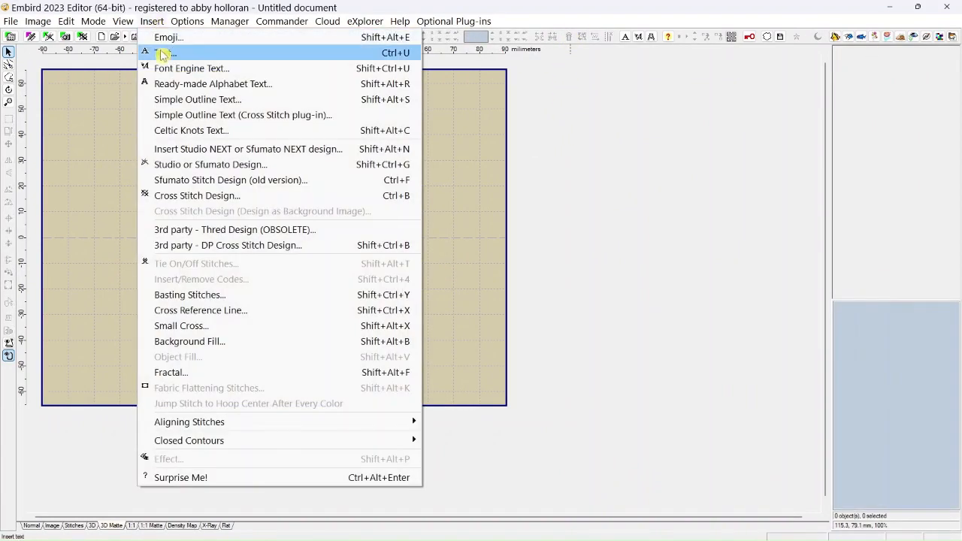
{"action": "left_click", "coordinate": [163, 54]}
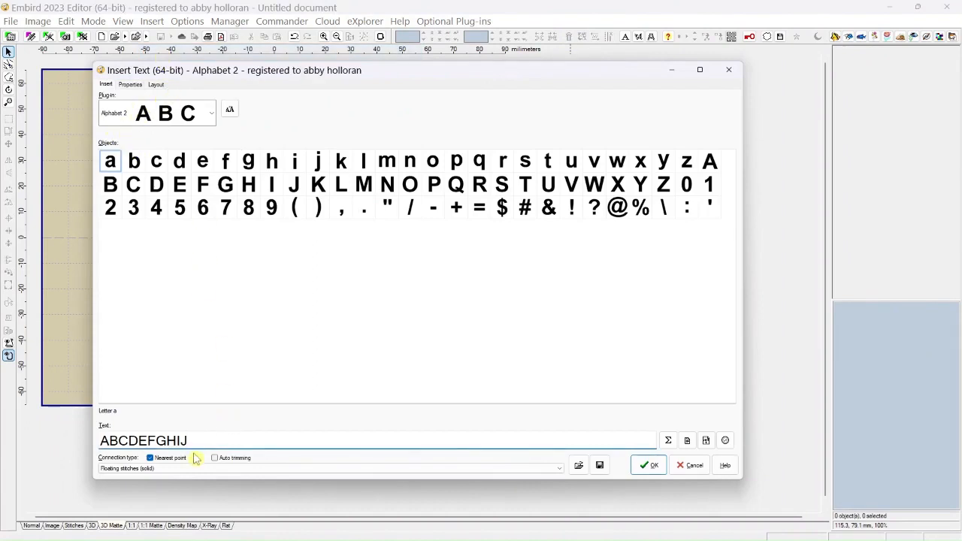
{"action": "left_click_drag", "start_coordinate": [193, 441], "coordinate": [156, 442]}
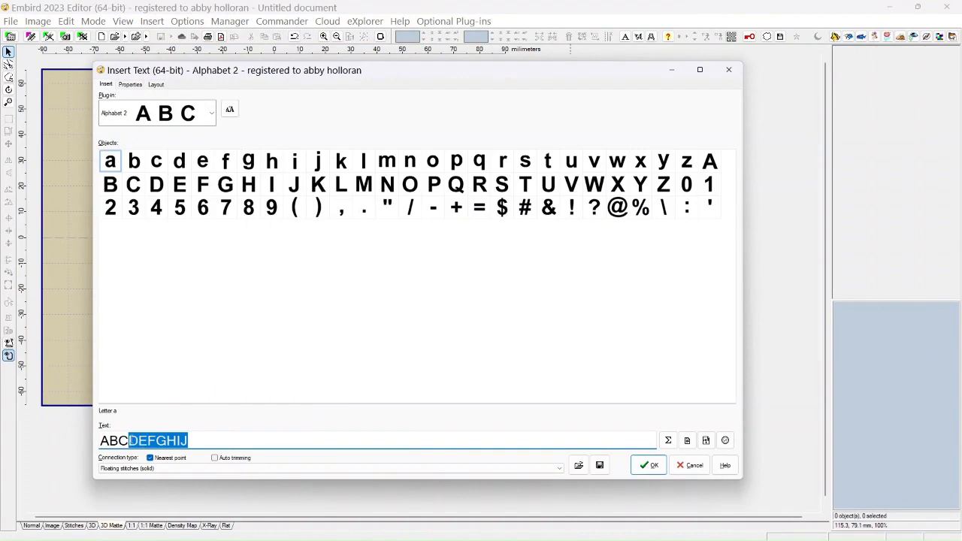
{"action": "key", "text": "BackSpace"}
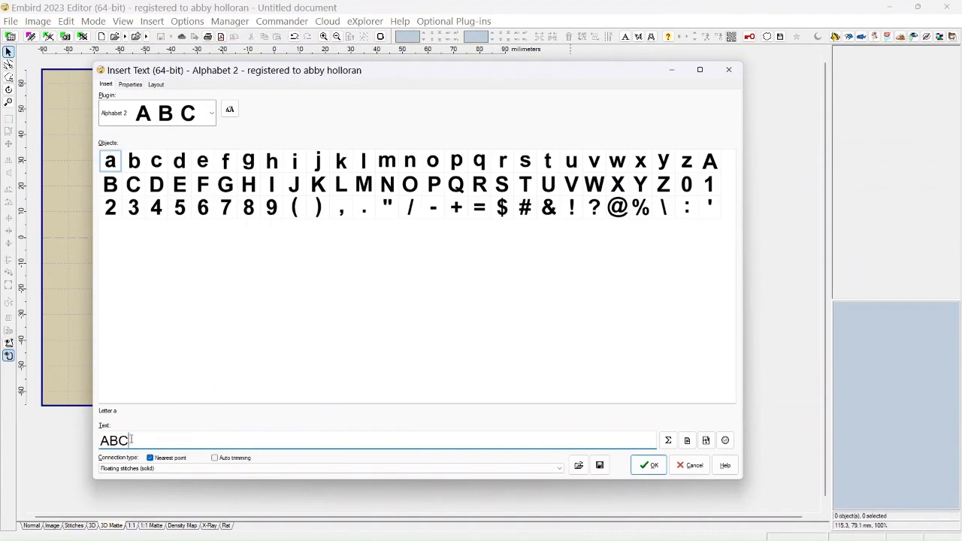
{"action": "left_click", "coordinate": [155, 85]}
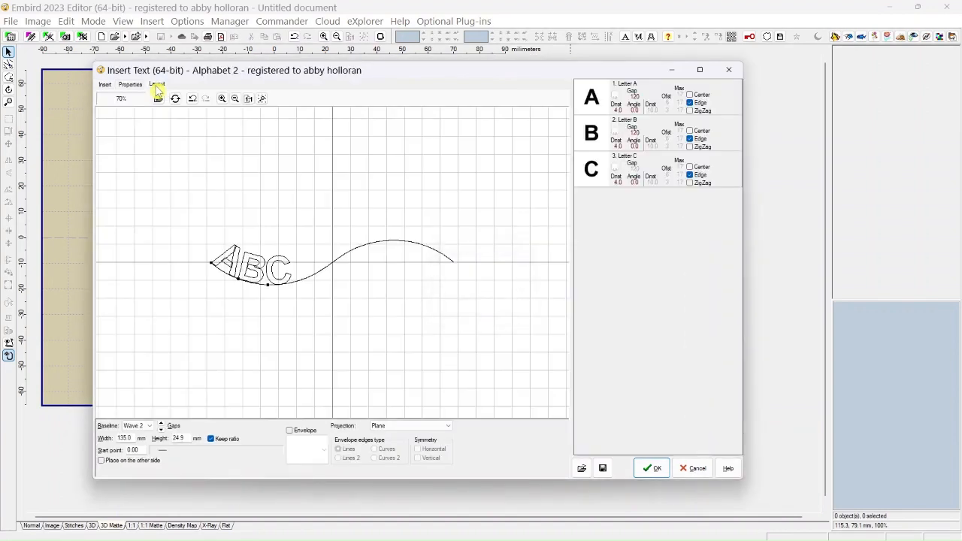
{"action": "left_click", "coordinate": [149, 426]}
{"action": "left_click", "coordinate": [136, 439]}
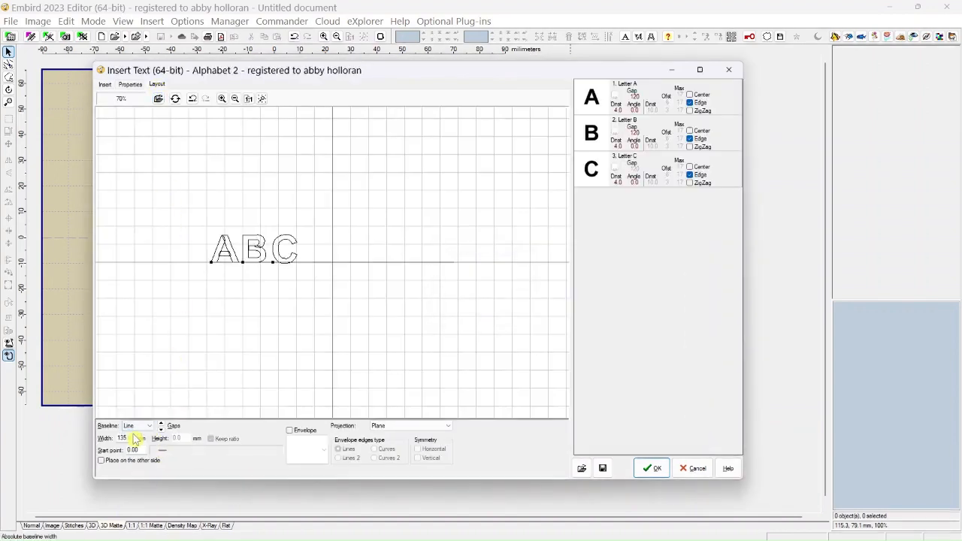
Step: Apply the predefined envelope envelp01 to ABC, insert the lettering, and move it to about 55 mm above the hoop's centre
{"action": "left_click", "coordinate": [289, 430]}
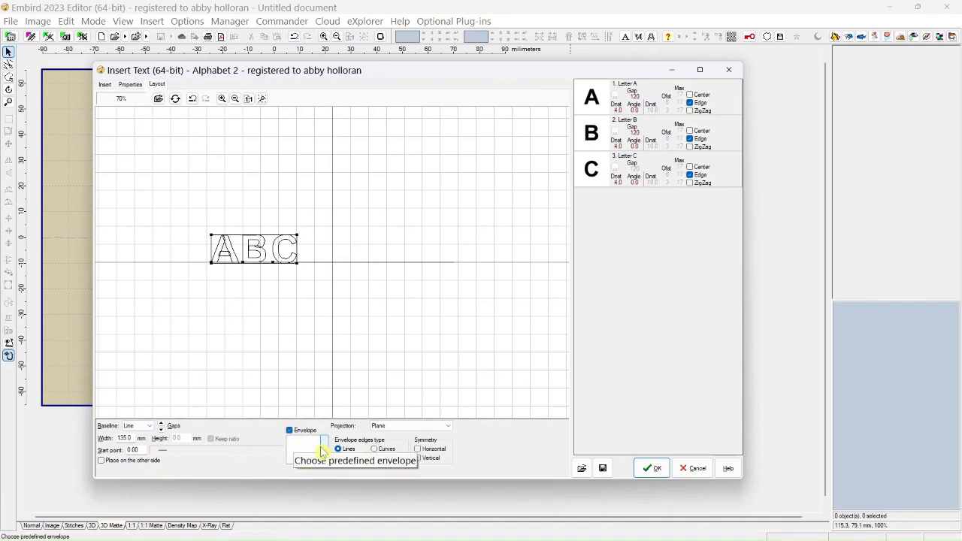
{"action": "left_click", "coordinate": [323, 447]}
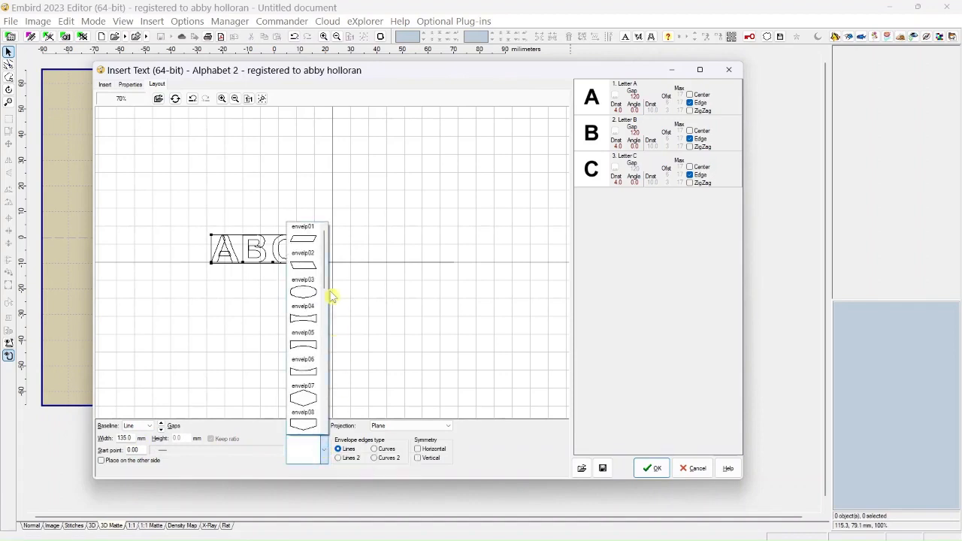
{"action": "left_click", "coordinate": [305, 244]}
{"action": "left_click", "coordinate": [211, 263]}
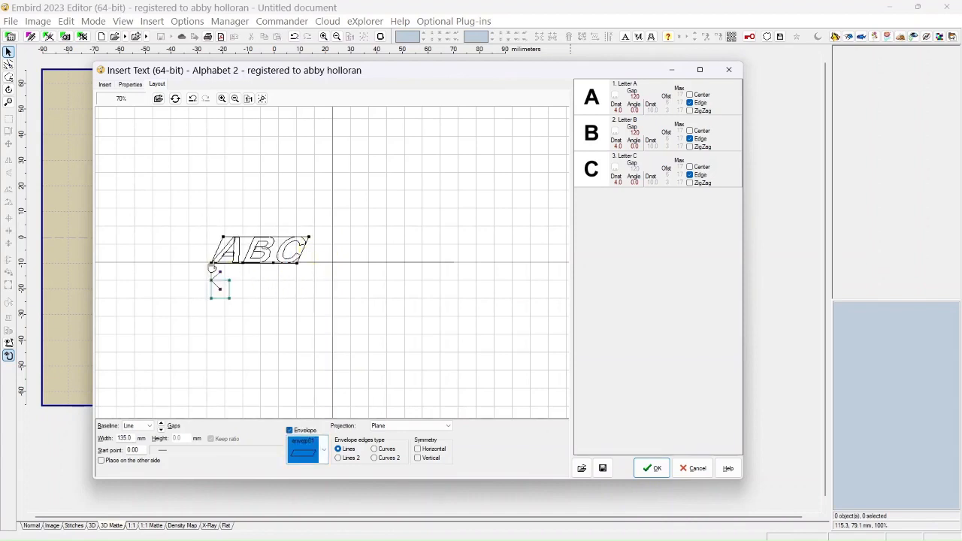
{"action": "left_click", "coordinate": [651, 468]}
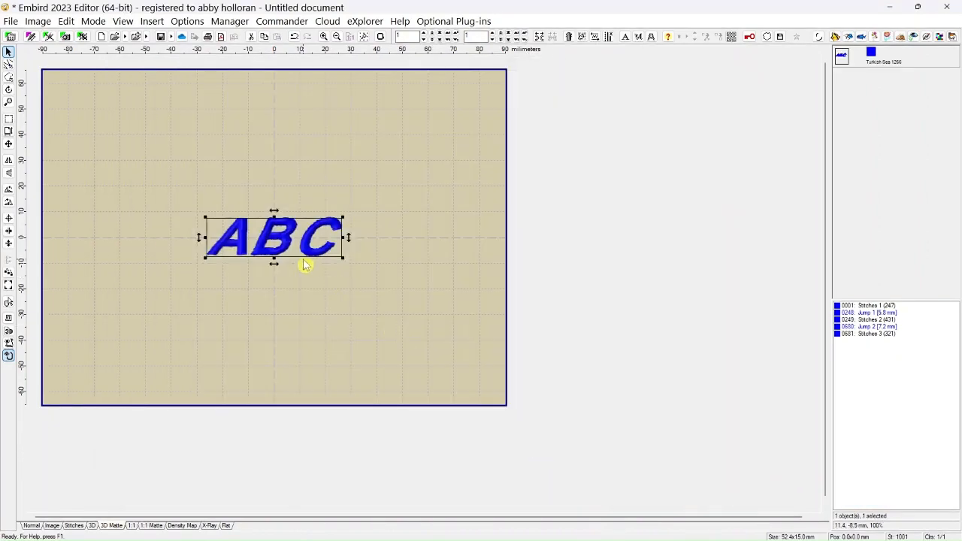
{"action": "left_click_drag", "start_coordinate": [273, 258], "coordinate": [256, 115]}
Step: Reopen the ABC text layout and switch its envelope to envelp02
{"action": "left_click", "coordinate": [157, 22]}
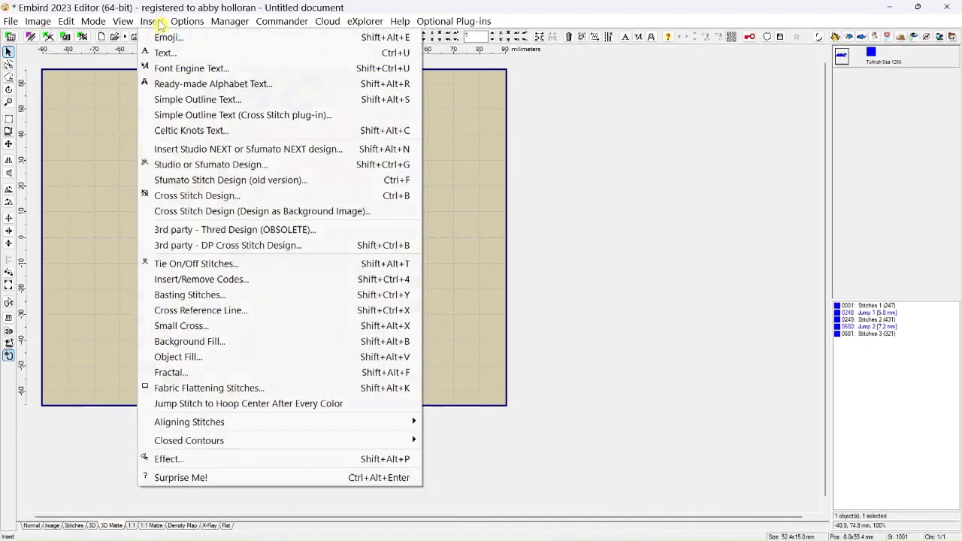
{"action": "left_click", "coordinate": [165, 55]}
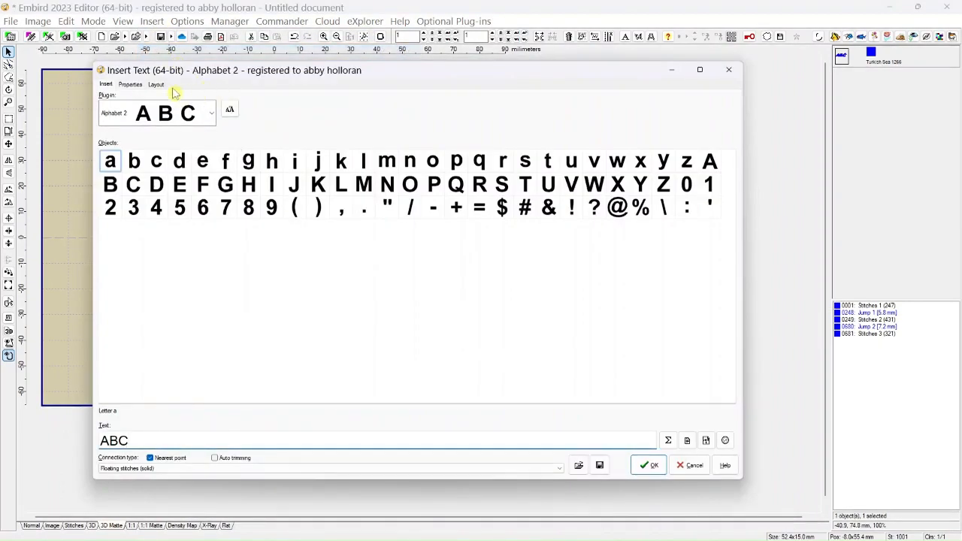
{"action": "left_click", "coordinate": [157, 85]}
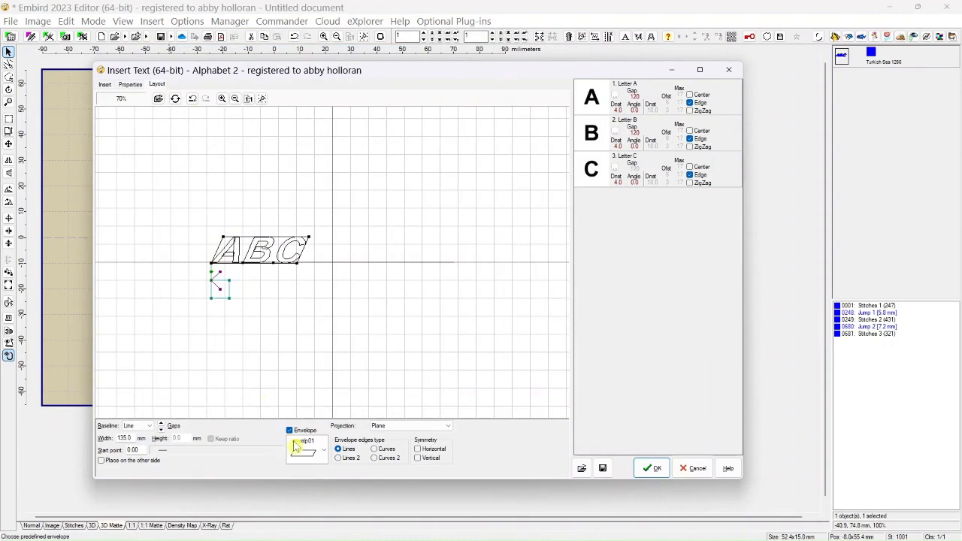
{"action": "left_click", "coordinate": [323, 451]}
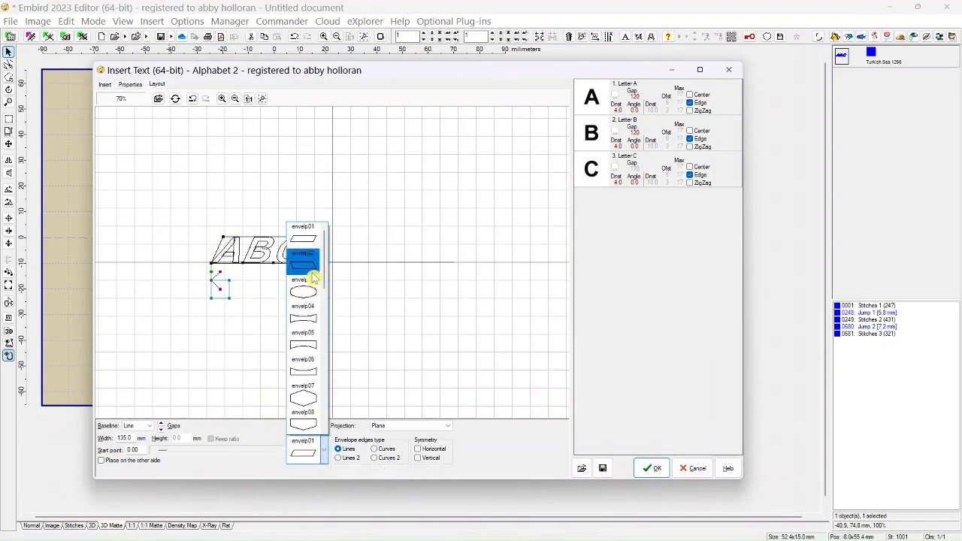
{"action": "left_click", "coordinate": [312, 273]}
Step: Tighten the gap before C, insert the back-slanted ABC, and place it about 20 mm below the first lettering
{"action": "left_click_drag", "start_coordinate": [225, 273], "coordinate": [277, 266]}
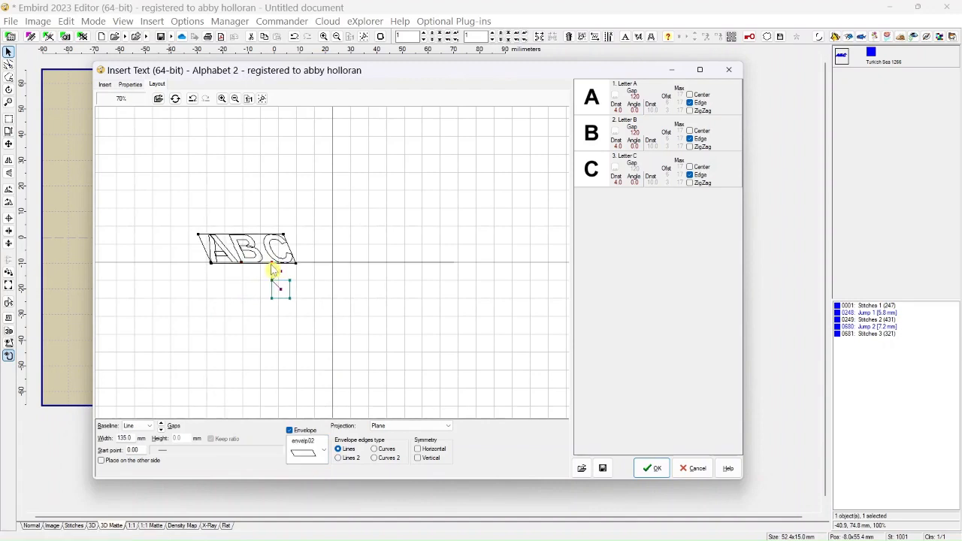
{"action": "left_click_drag", "start_coordinate": [271, 269], "coordinate": [265, 269]}
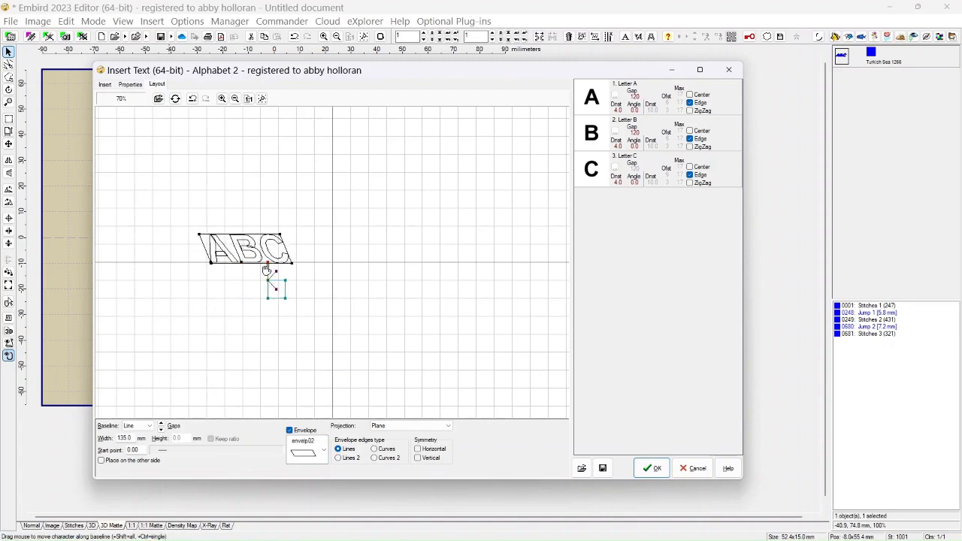
{"action": "left_click", "coordinate": [647, 469]}
{"action": "left_click_drag", "start_coordinate": [258, 224], "coordinate": [238, 134]}
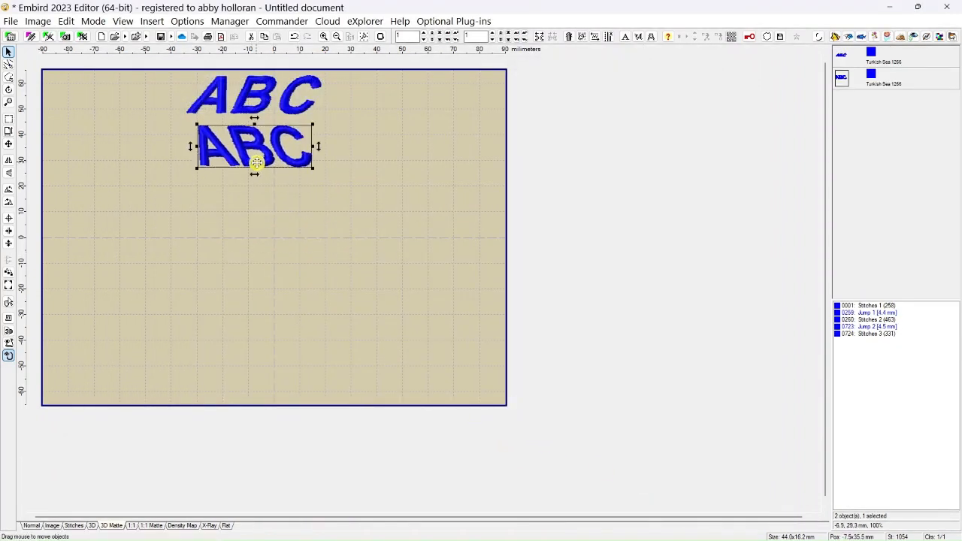
Step: Reopen the ABC text layout and apply the oval envelope envelp03
{"action": "left_click", "coordinate": [162, 22]}
{"action": "left_click", "coordinate": [171, 52]}
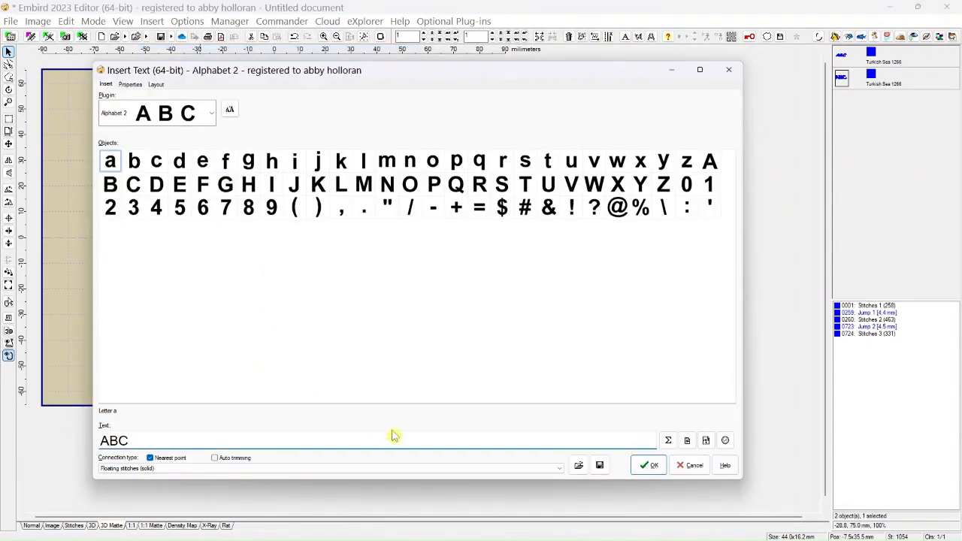
{"action": "left_click", "coordinate": [158, 85]}
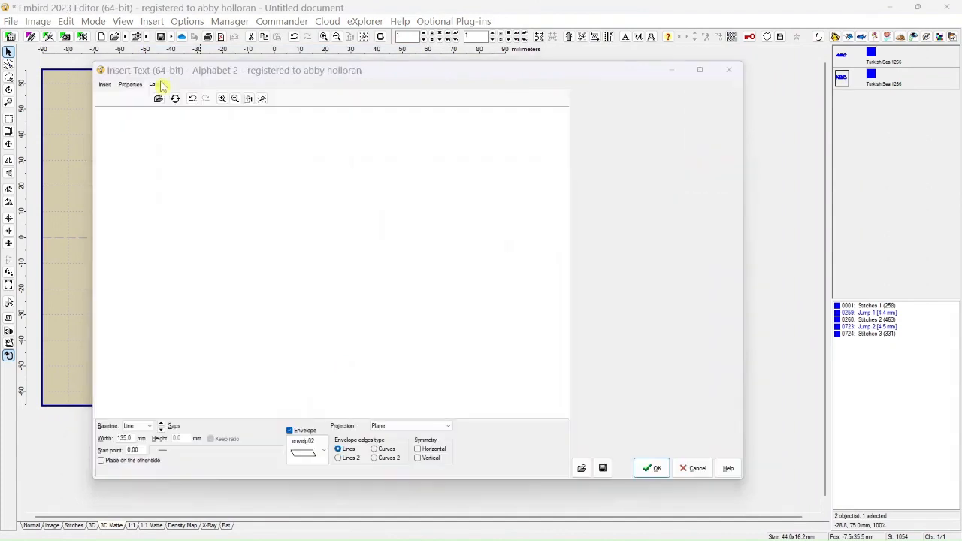
{"action": "left_click", "coordinate": [325, 454]}
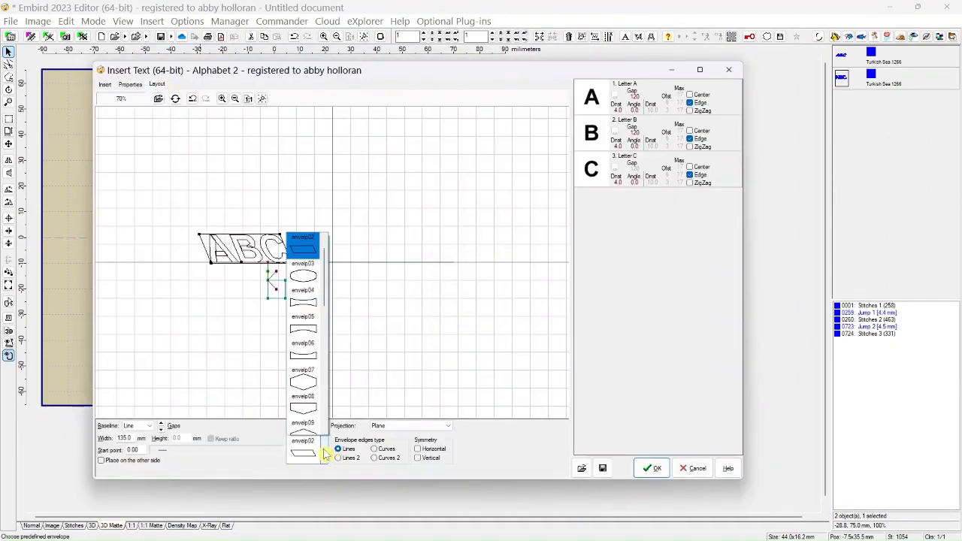
{"action": "left_click", "coordinate": [311, 267]}
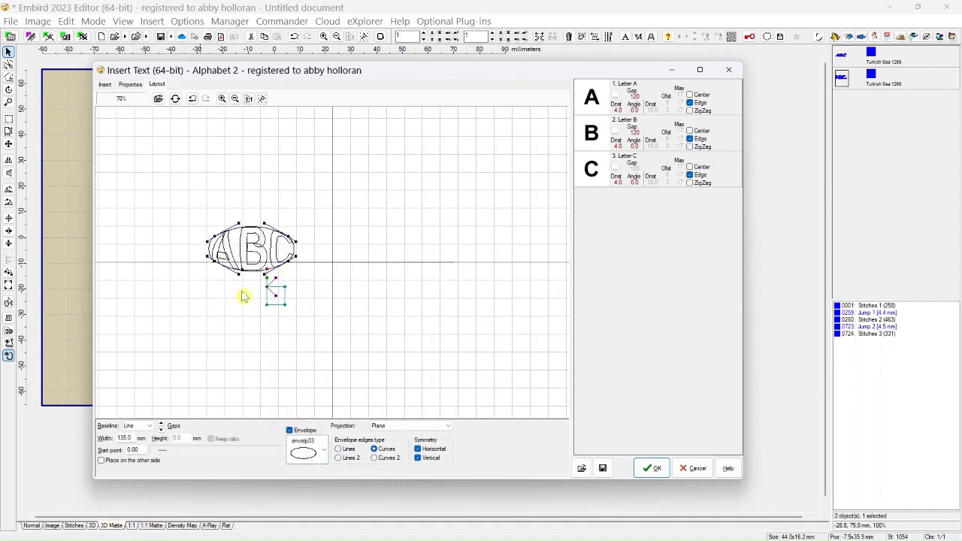
{"action": "scroll", "coordinate": [243, 295], "scroll_direction": "up", "scroll_amount": 3}
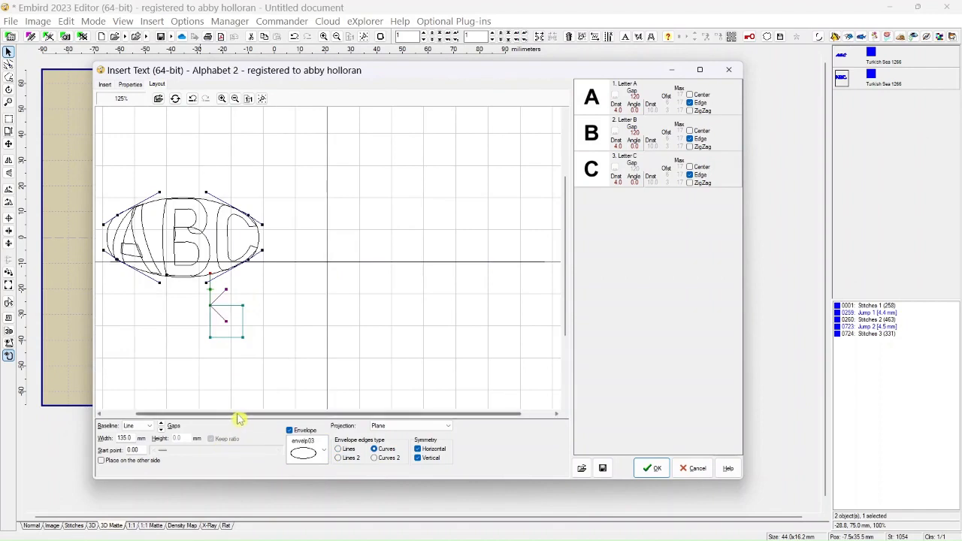
{"action": "left_click_drag", "start_coordinate": [239, 418], "coordinate": [193, 419]}
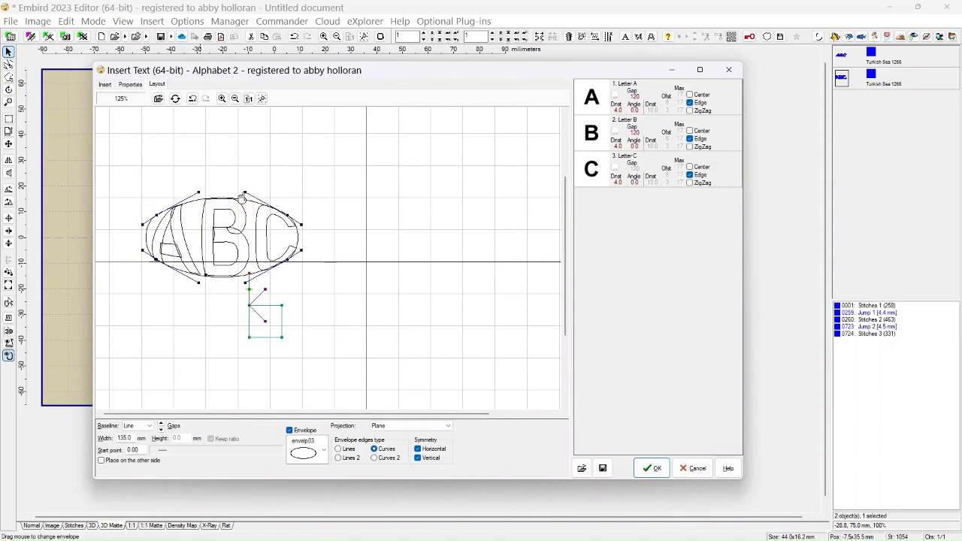
Step: Flatten the oval envelope slightly, tighten the gaps between the letters, and insert the ABC lettering
{"action": "mouse_move", "coordinate": [245, 197]}
{"action": "left_mouse_down"}
{"action": "mouse_move", "coordinate": [250, 174]}
{"action": "mouse_move", "coordinate": [246, 205]}
{"action": "left_mouse_up"}
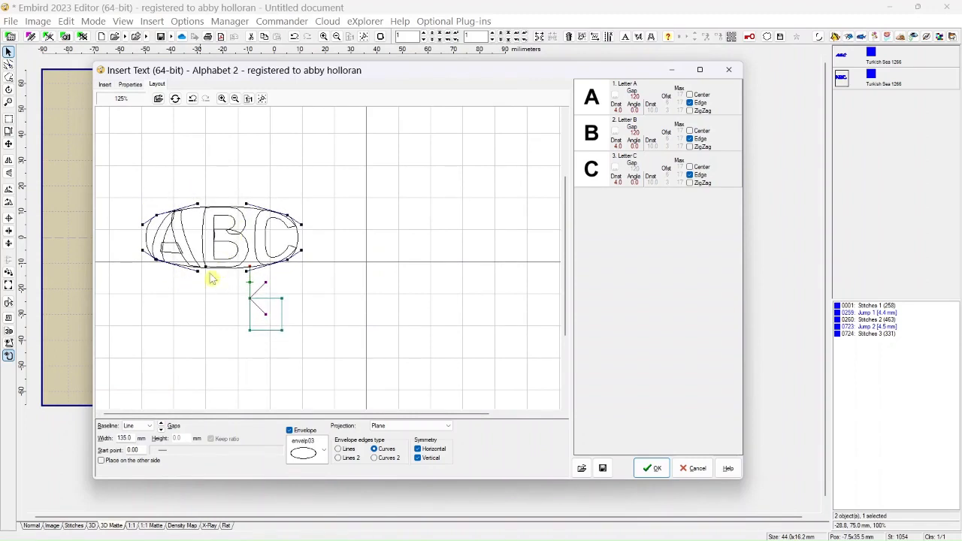
{"action": "left_click", "coordinate": [155, 267]}
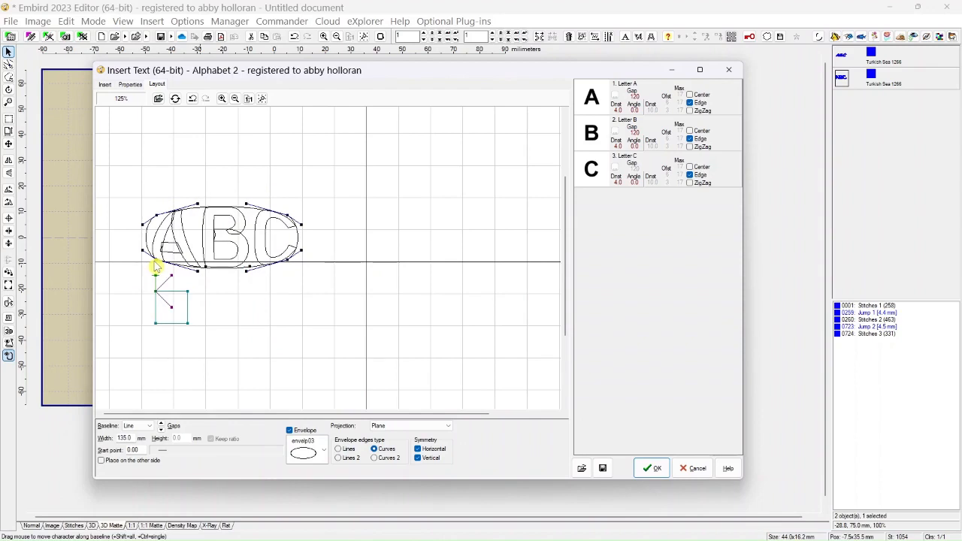
{"action": "left_click_drag", "start_coordinate": [149, 263], "coordinate": [261, 274]}
{"action": "left_click", "coordinate": [222, 272]}
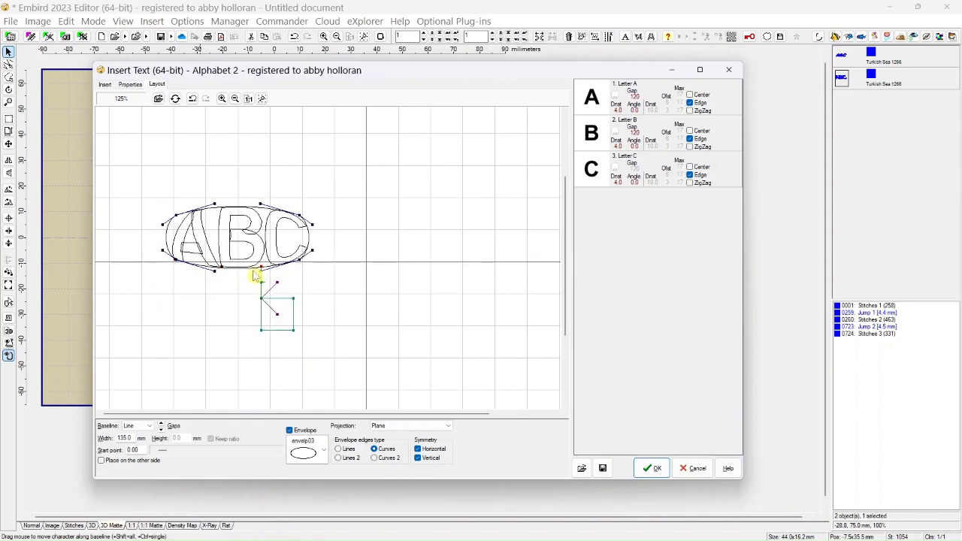
{"action": "left_click", "coordinate": [650, 468]}
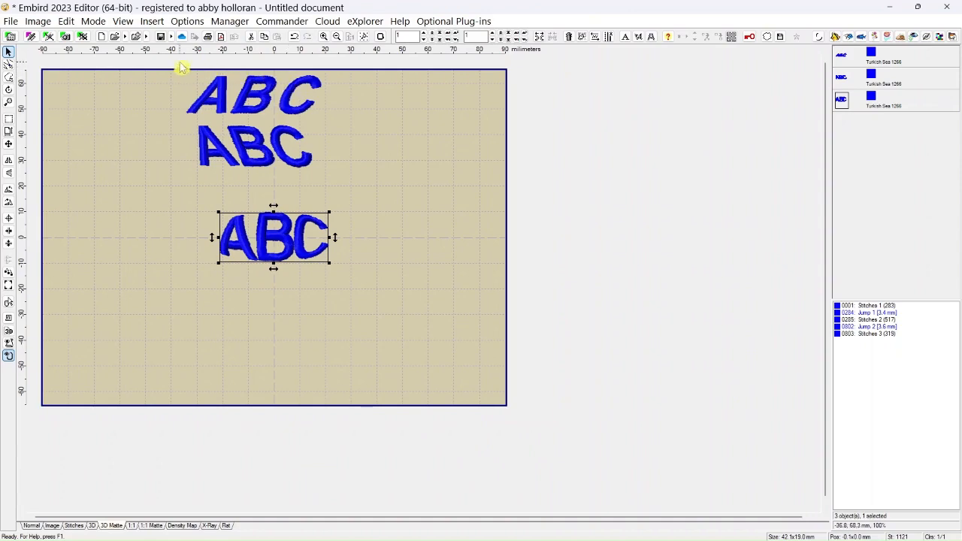
Step: Reopen the ABC text layout, stretch the oval envelope's curves to make it taller, and insert the lettering
{"action": "left_click", "coordinate": [152, 21]}
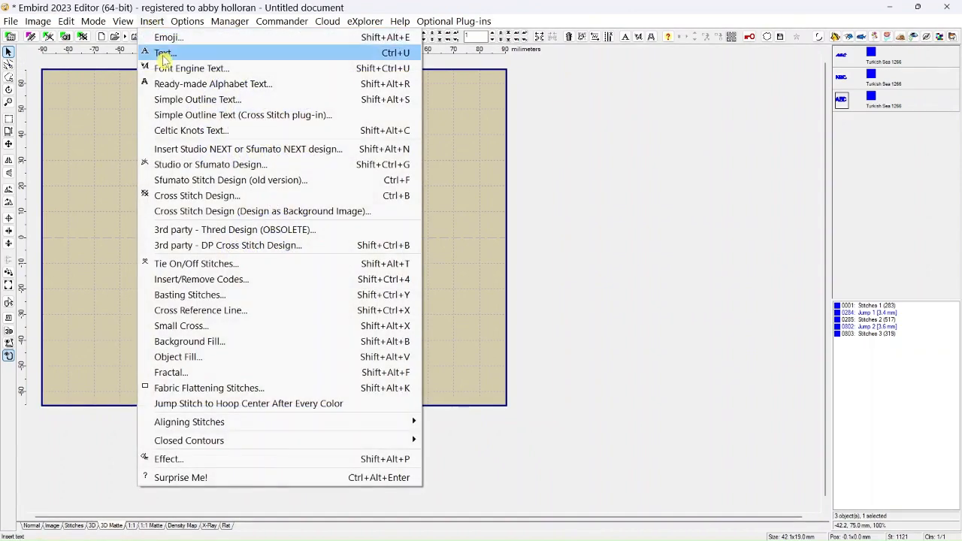
{"action": "left_click", "coordinate": [163, 54]}
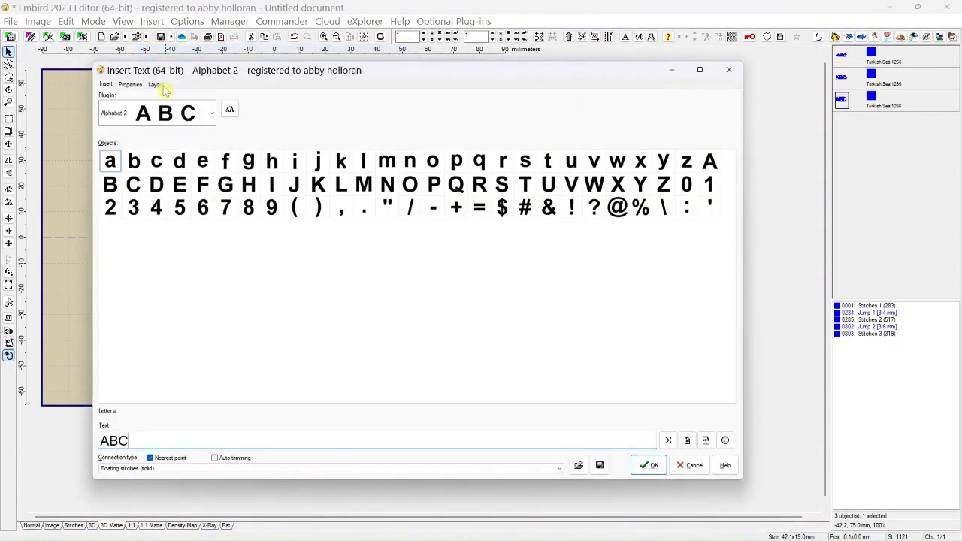
{"action": "left_click", "coordinate": [157, 84]}
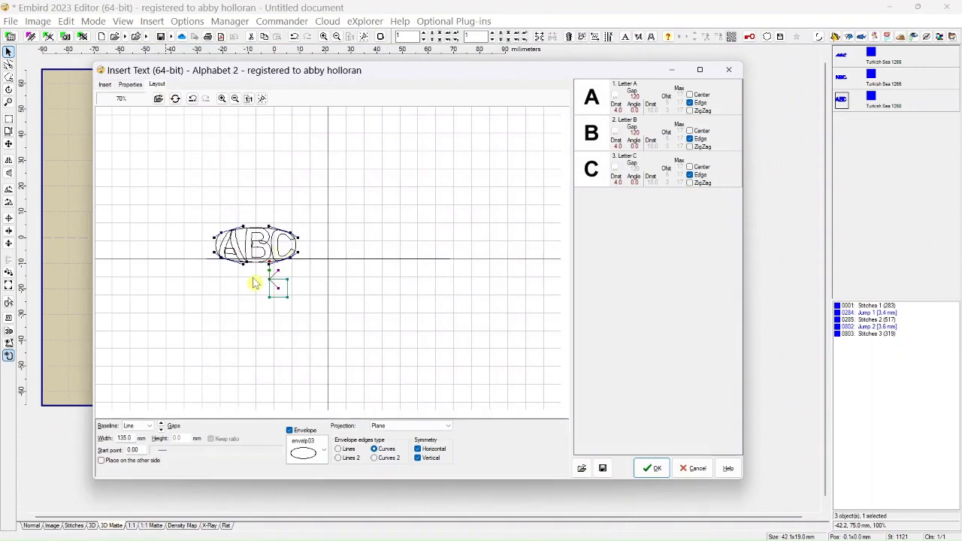
{"action": "scroll", "coordinate": [254, 282], "scroll_direction": "up", "scroll_amount": 5}
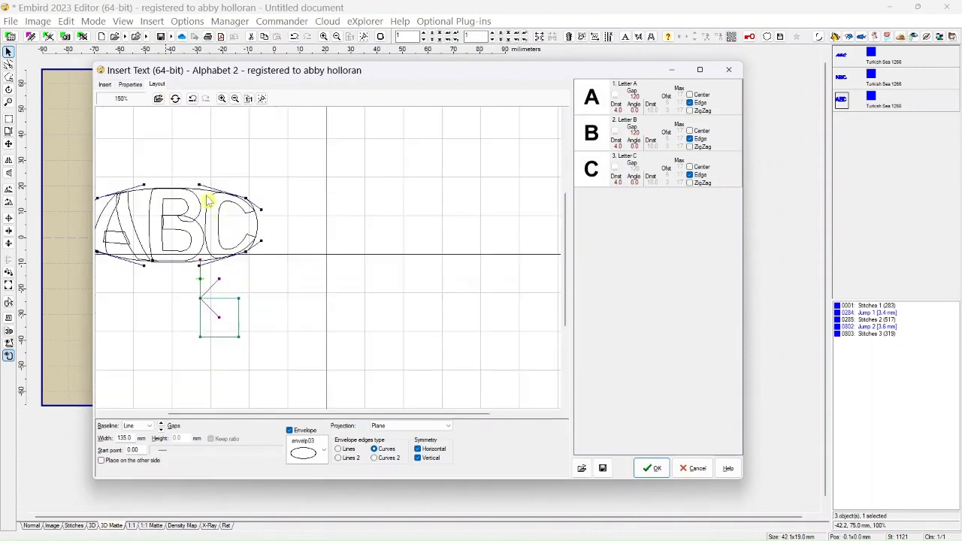
{"action": "left_click_drag", "start_coordinate": [198, 192], "coordinate": [199, 160]}
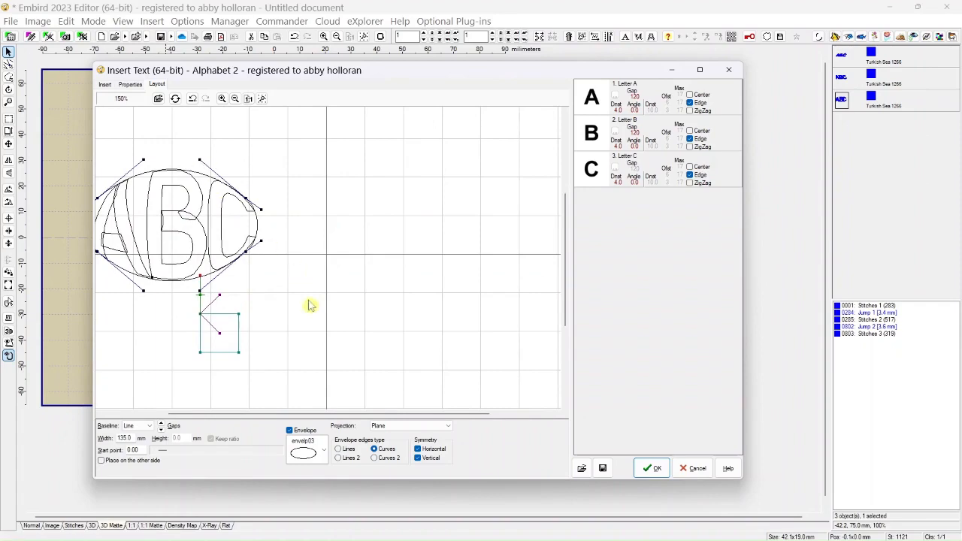
{"action": "left_click", "coordinate": [645, 468]}
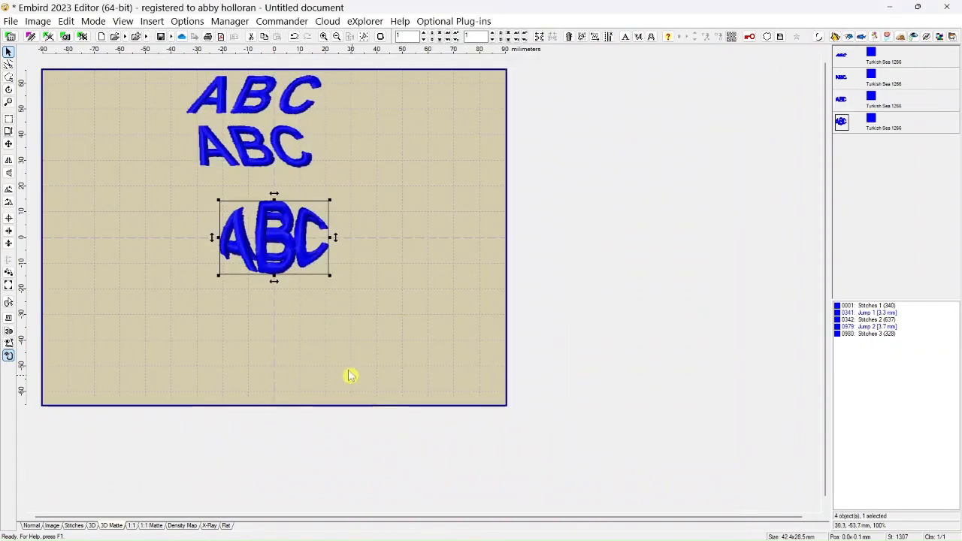
Step: Move the flatter oval ABC to the hoop's upper-left corner and place the taller oval ABC directly beneath it
{"action": "left_click_drag", "start_coordinate": [278, 271], "coordinate": [271, 334]}
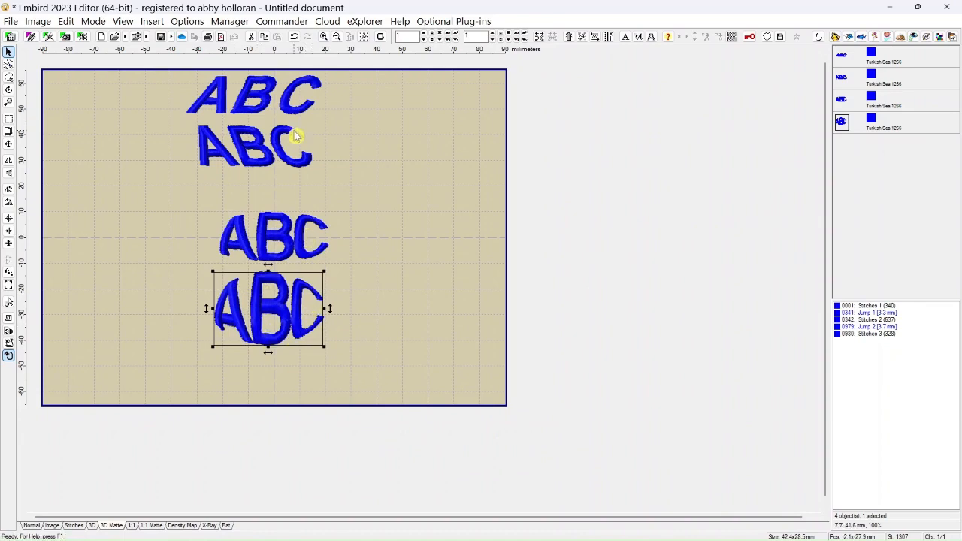
{"action": "left_click_drag", "start_coordinate": [289, 241], "coordinate": [138, 108]}
{"action": "left_click_drag", "start_coordinate": [277, 322], "coordinate": [132, 183]}
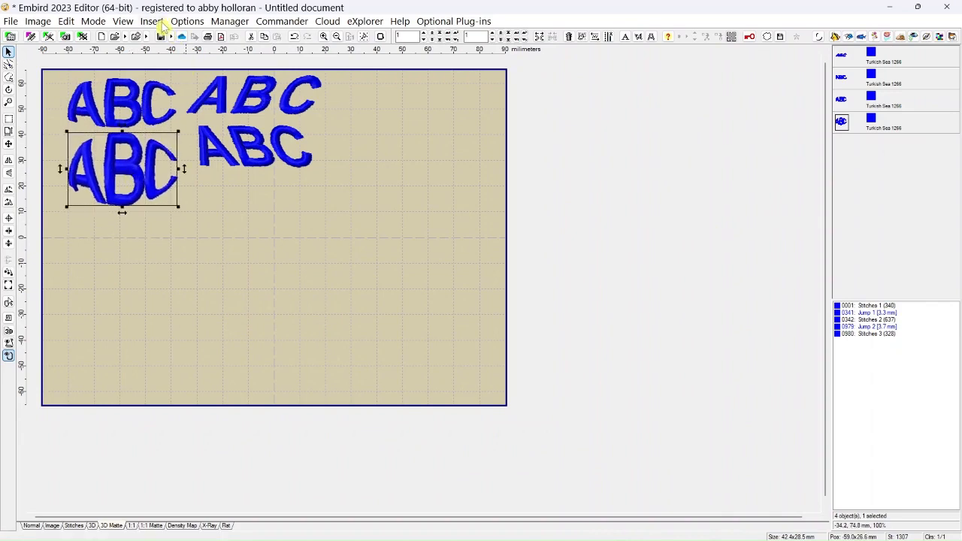
Step: Insert another ABC shaped with the predefined envelope envelp04 and place it just below the back-slanted ABC
{"action": "left_click", "coordinate": [150, 22]}
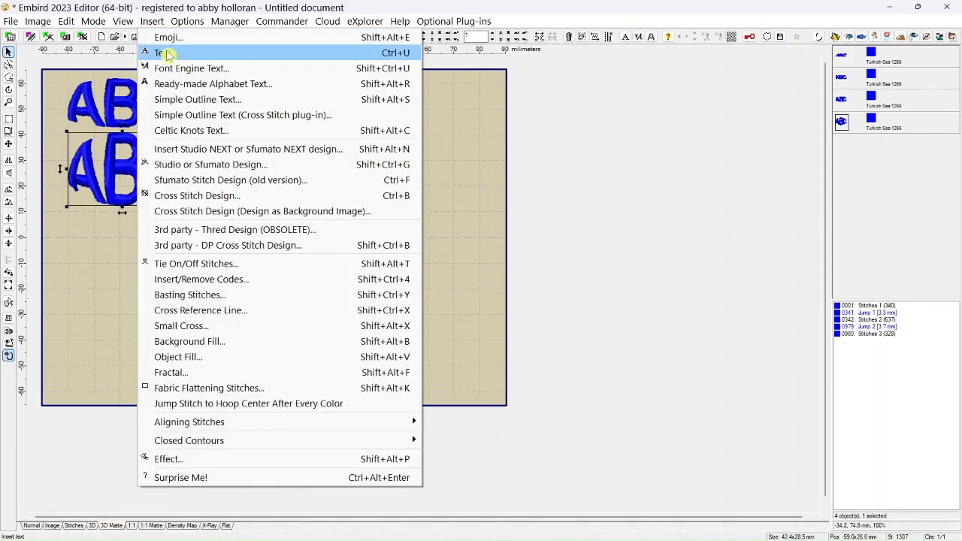
{"action": "left_click", "coordinate": [165, 52]}
{"action": "left_click", "coordinate": [158, 85]}
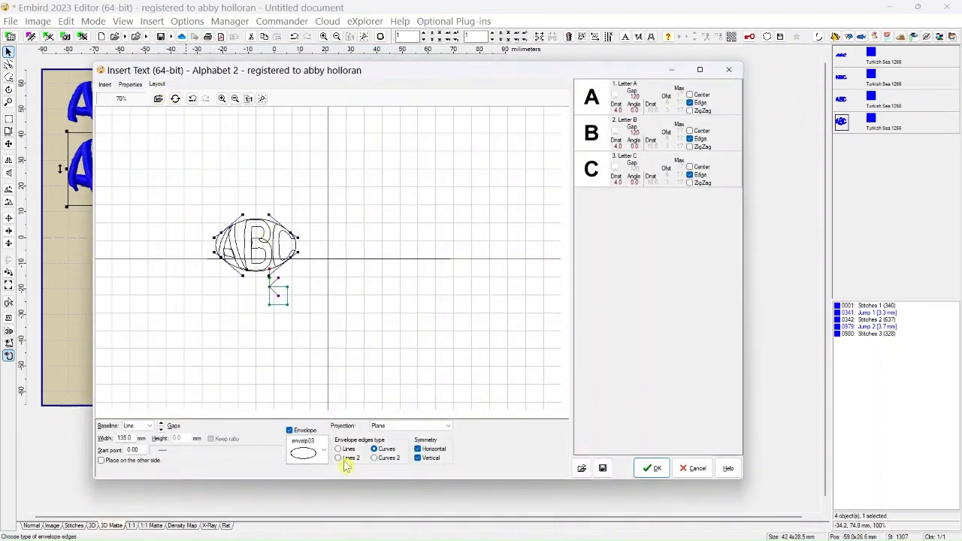
{"action": "left_click", "coordinate": [323, 452]}
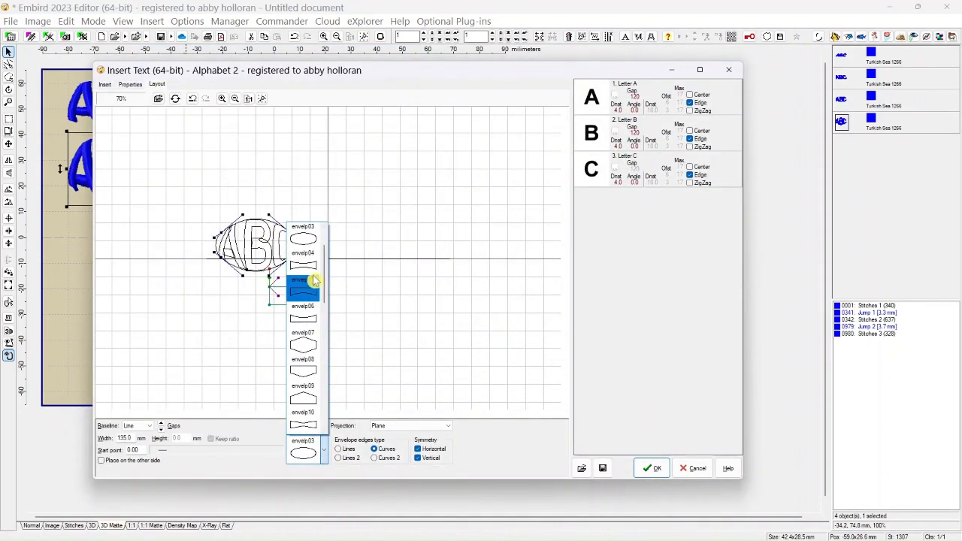
{"action": "left_click", "coordinate": [313, 282]}
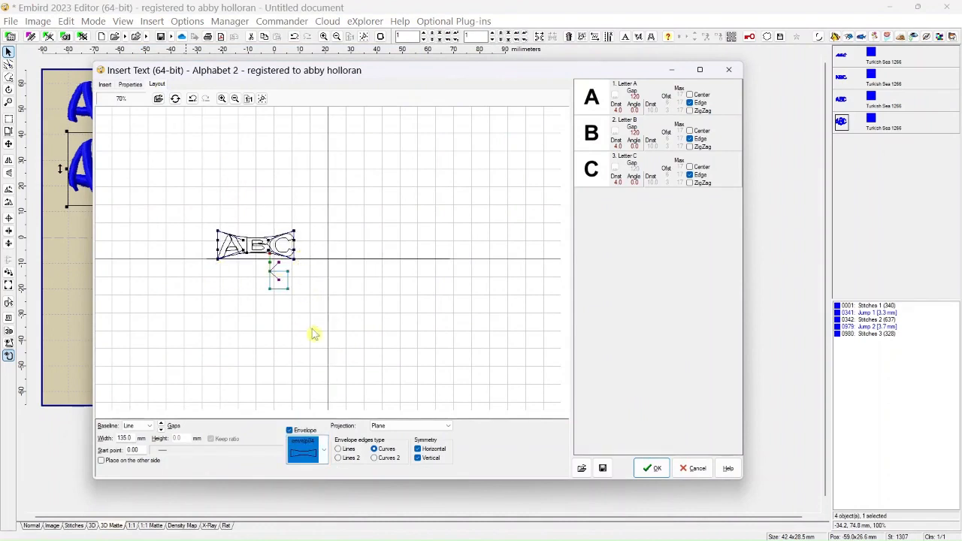
{"action": "left_click", "coordinate": [652, 470]}
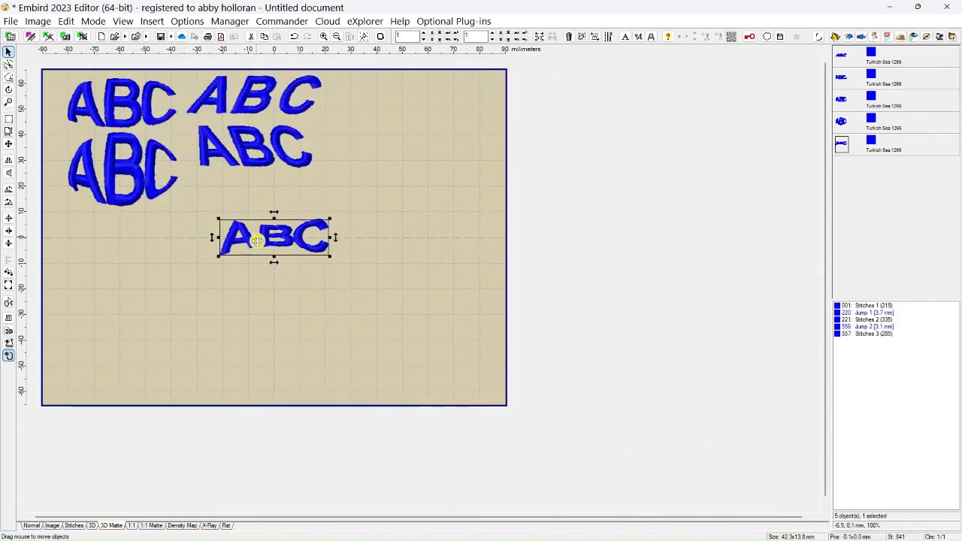
{"action": "left_click_drag", "start_coordinate": [275, 251], "coordinate": [260, 208]}
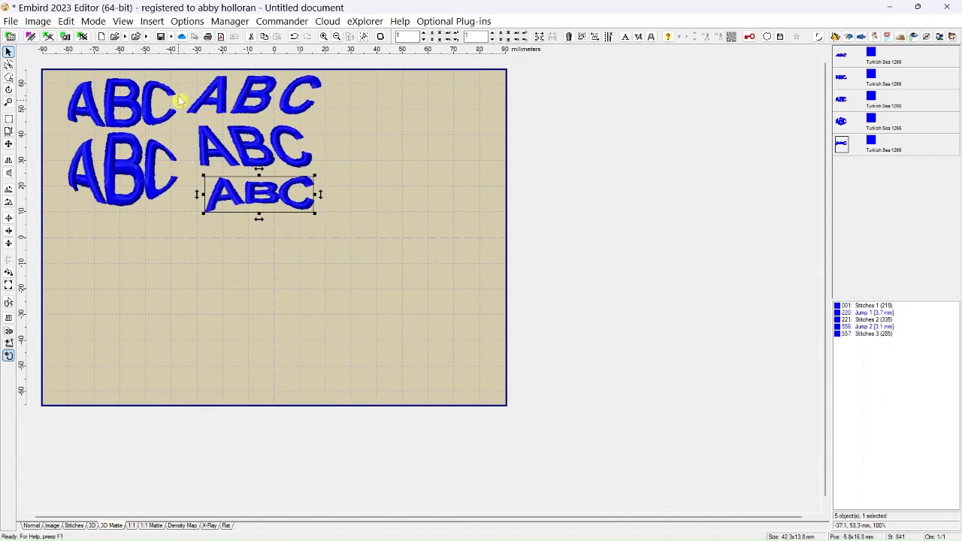
Step: Insert another envelp04 ABC with the envelope's side edges bulged outward, and place it directly below the previous lettering
{"action": "left_click", "coordinate": [153, 22]}
{"action": "left_click", "coordinate": [163, 54]}
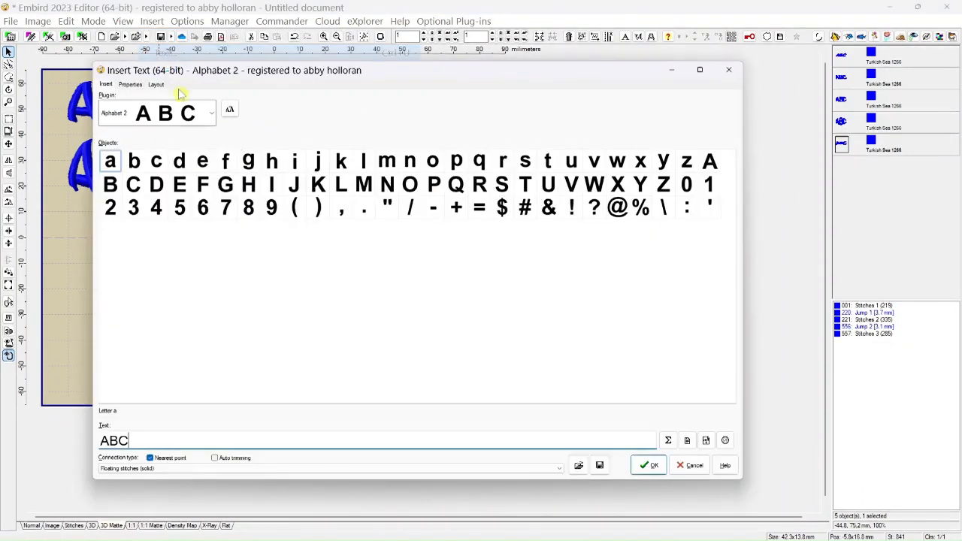
{"action": "left_click", "coordinate": [156, 85]}
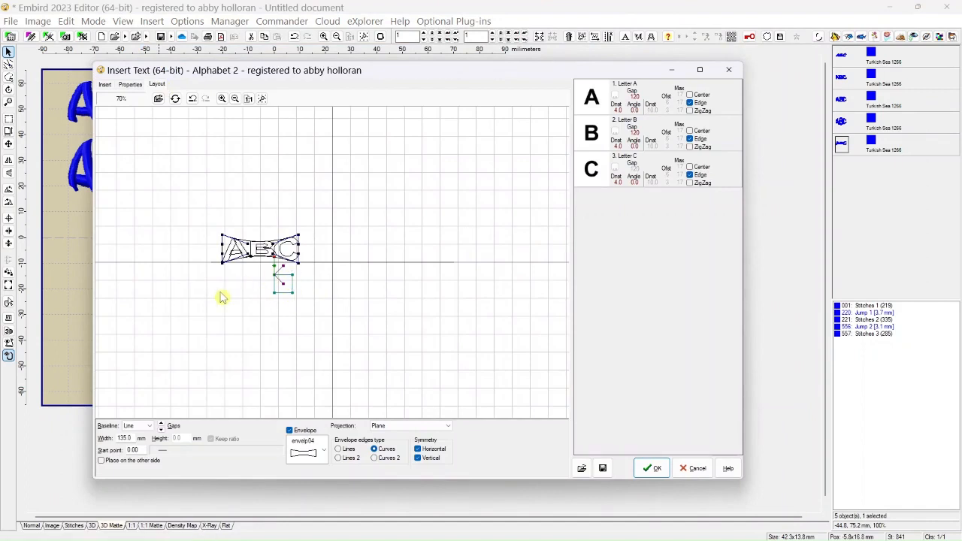
{"action": "scroll", "coordinate": [223, 296], "scroll_direction": "up", "scroll_amount": 3}
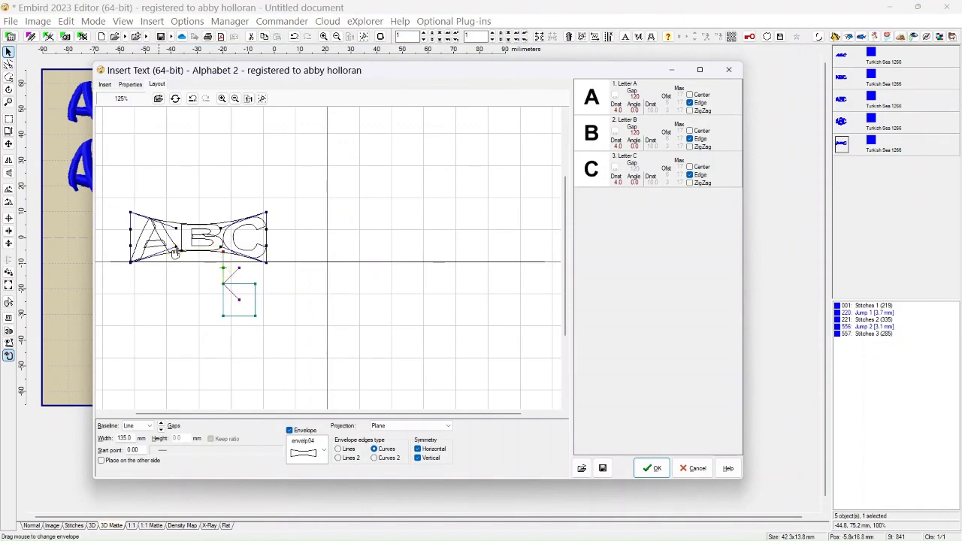
{"action": "left_click_drag", "start_coordinate": [128, 254], "coordinate": [103, 254]}
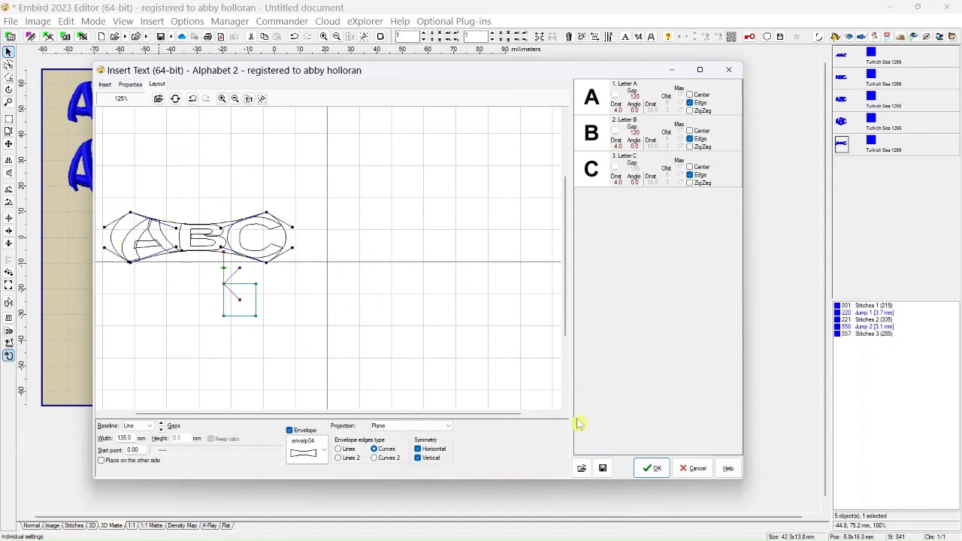
{"action": "left_click", "coordinate": [651, 468]}
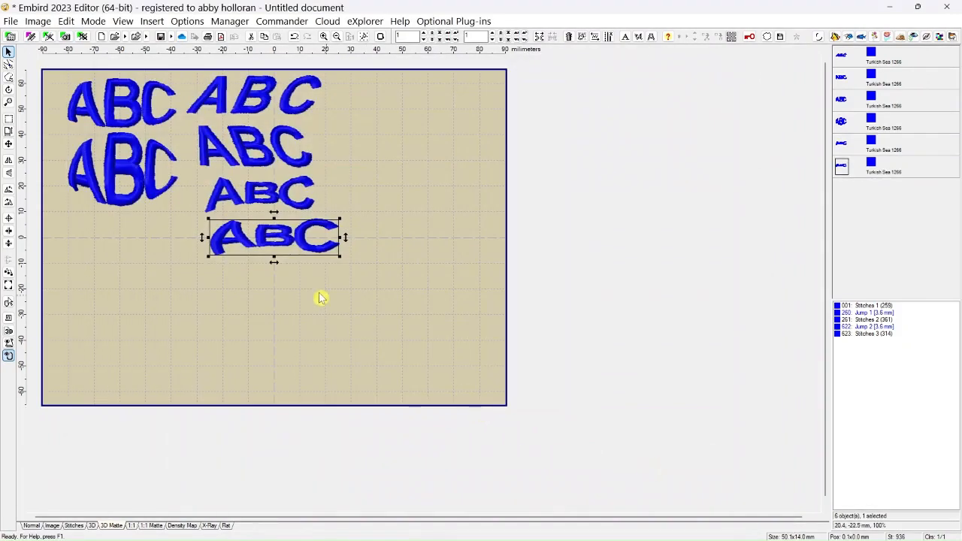
{"action": "mouse_move", "coordinate": [275, 253]}
{"action": "left_mouse_down"}
{"action": "mouse_move", "coordinate": [258, 251]}
{"action": "mouse_move", "coordinate": [266, 248]}
{"action": "left_mouse_up"}
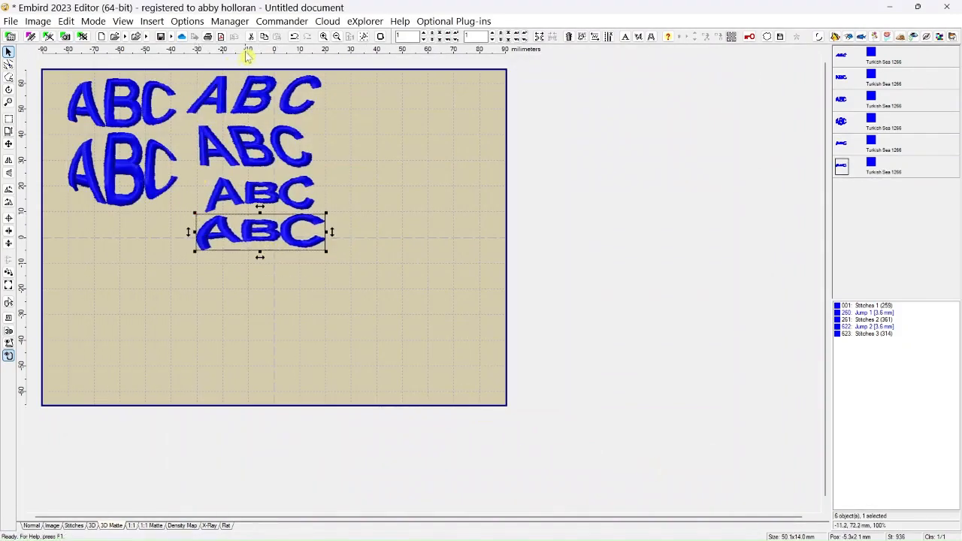
Step: Reopen the ABC text layout, switch to the hexagonal envelope envelp07, and insert the lettering
{"action": "left_click", "coordinate": [161, 23]}
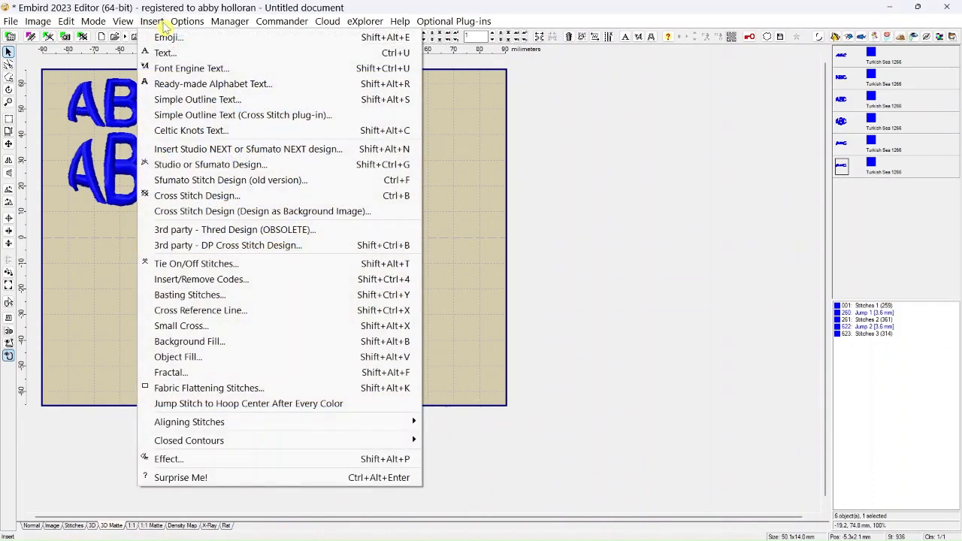
{"action": "left_click", "coordinate": [164, 53]}
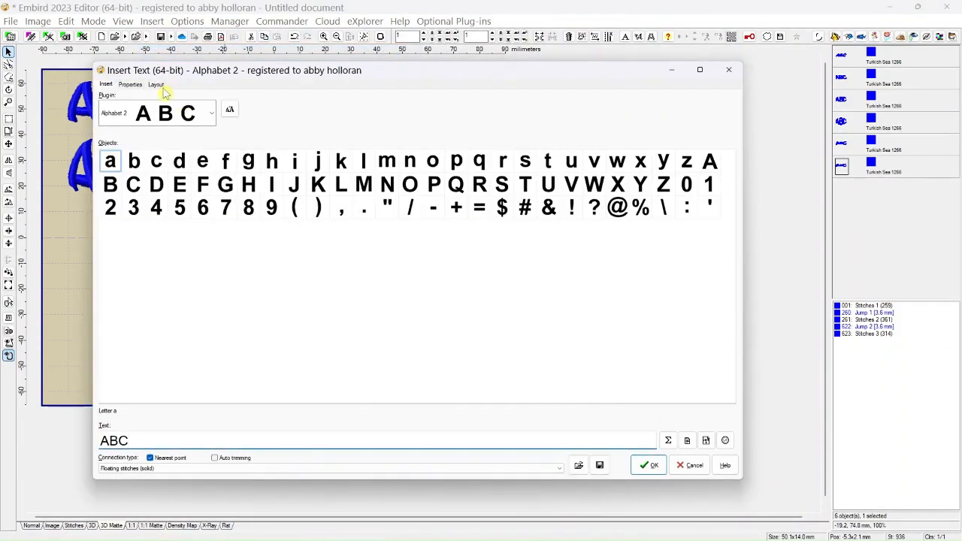
{"action": "left_click", "coordinate": [157, 85]}
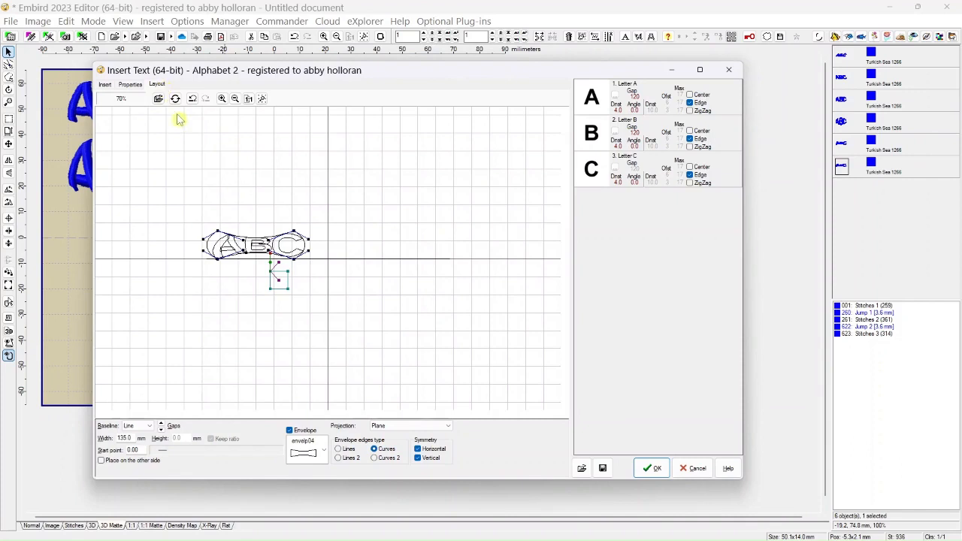
{"action": "left_click", "coordinate": [326, 454]}
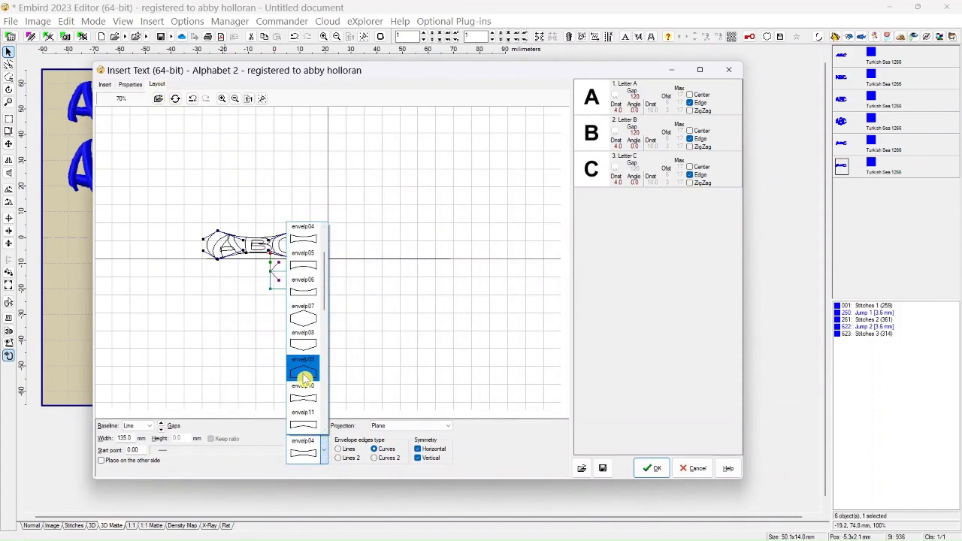
{"action": "left_click", "coordinate": [309, 323]}
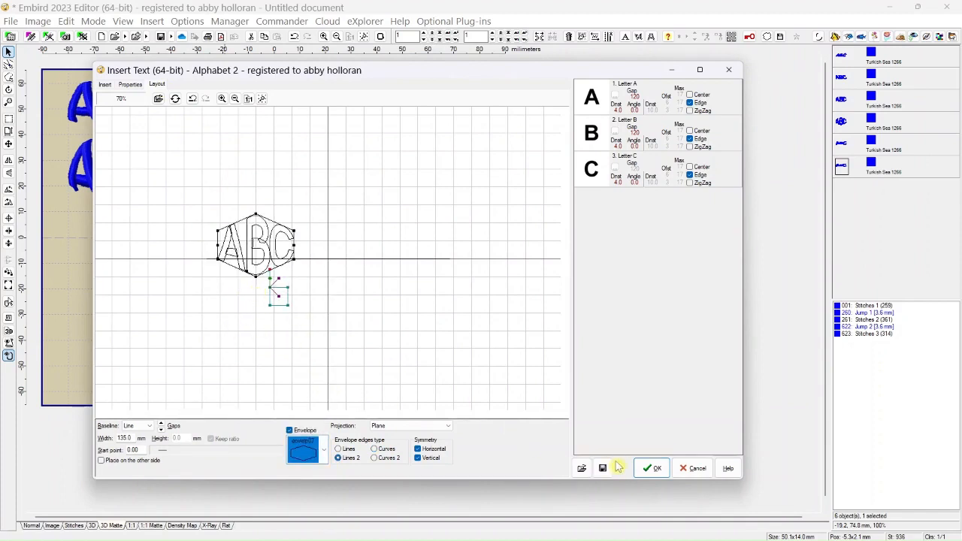
{"action": "left_click", "coordinate": [652, 468]}
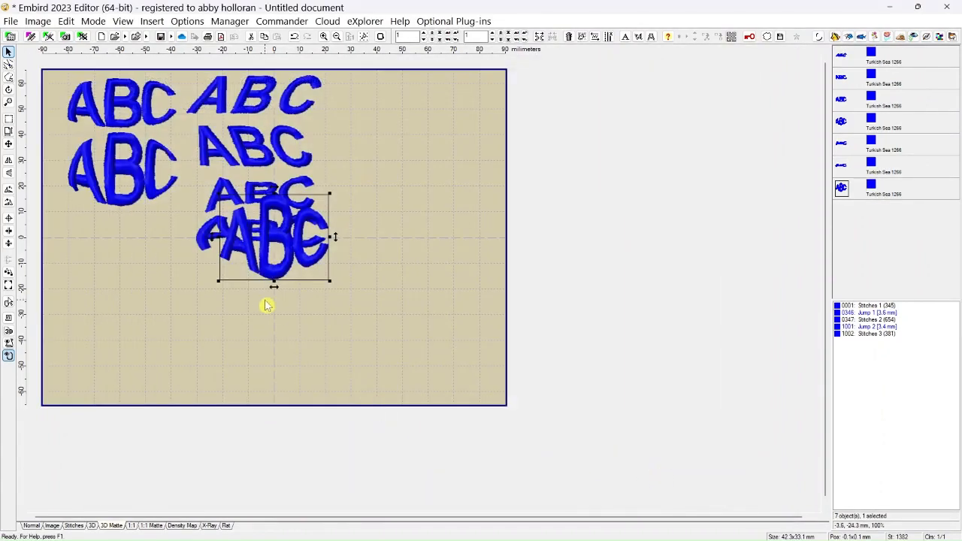
Step: Move the hexagonal ABC to the hoop's upper-right area, about 50 mm right of and 47 mm above the centre
{"action": "left_click_drag", "start_coordinate": [273, 281], "coordinate": [316, 291]}
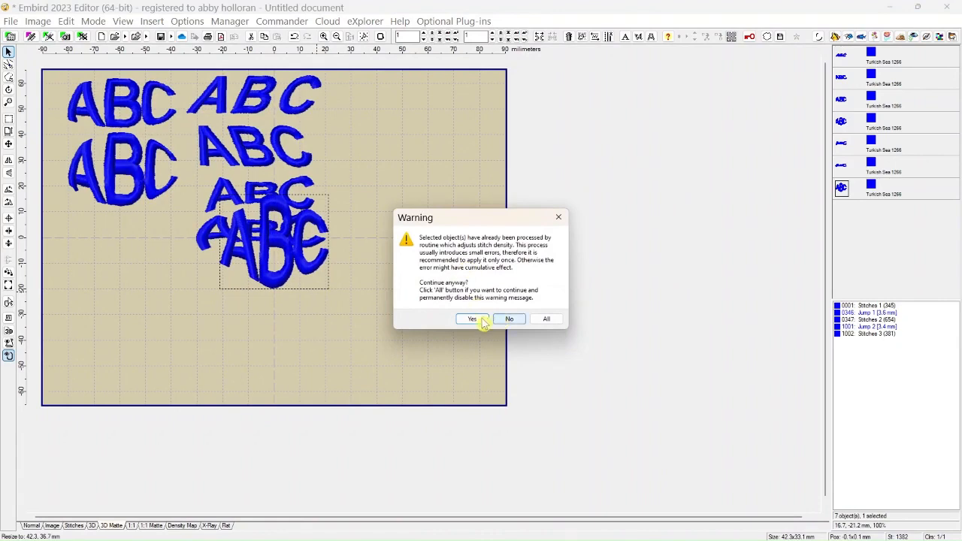
{"action": "left_click", "coordinate": [509, 318]}
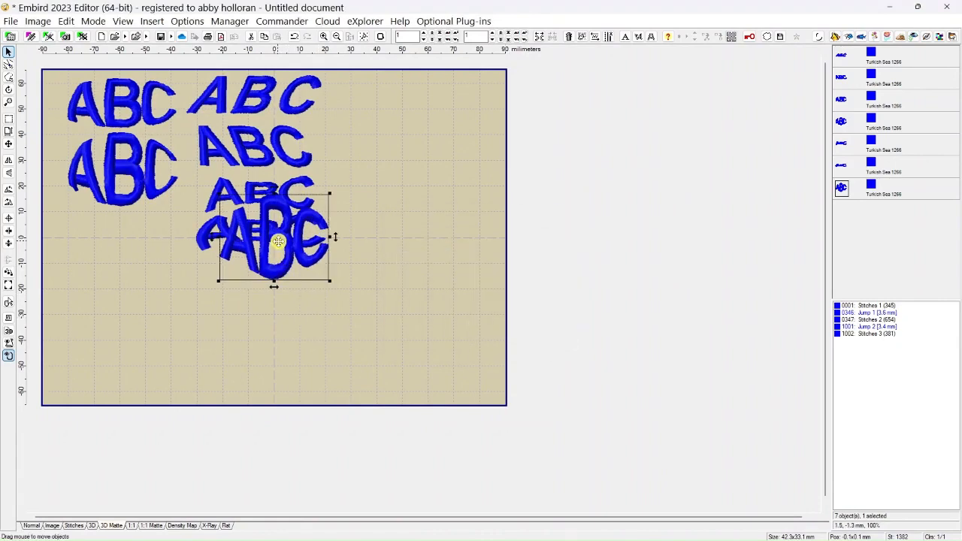
{"action": "left_click_drag", "start_coordinate": [279, 218], "coordinate": [406, 98]}
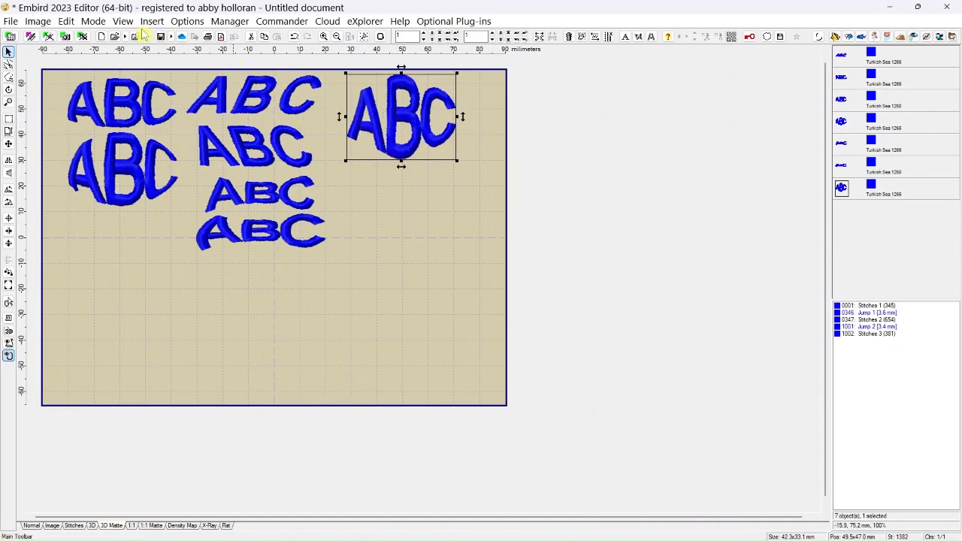
Step: Insert another ABC shaped with the predefined envelope envelp11 and place it just below the hexagonal ABC
{"action": "left_click", "coordinate": [162, 22]}
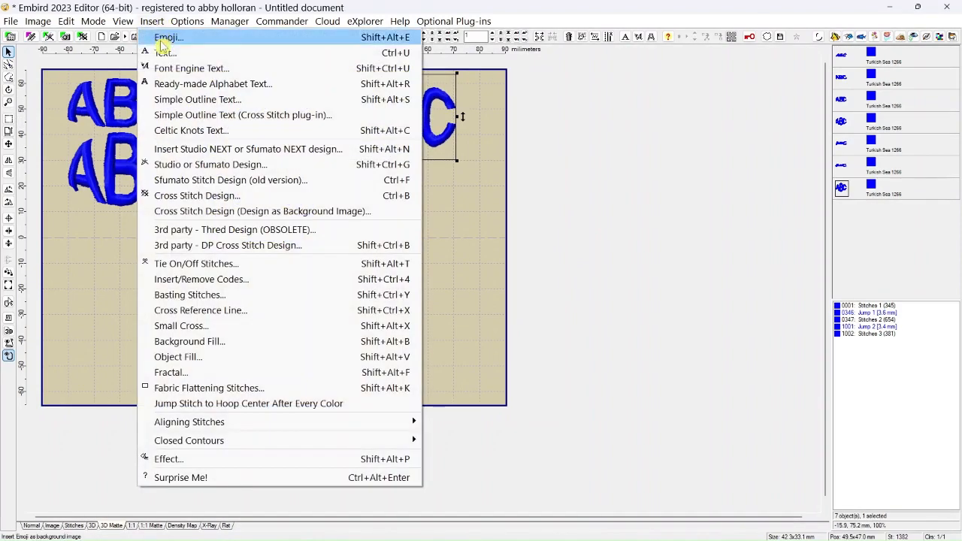
{"action": "left_click", "coordinate": [161, 52]}
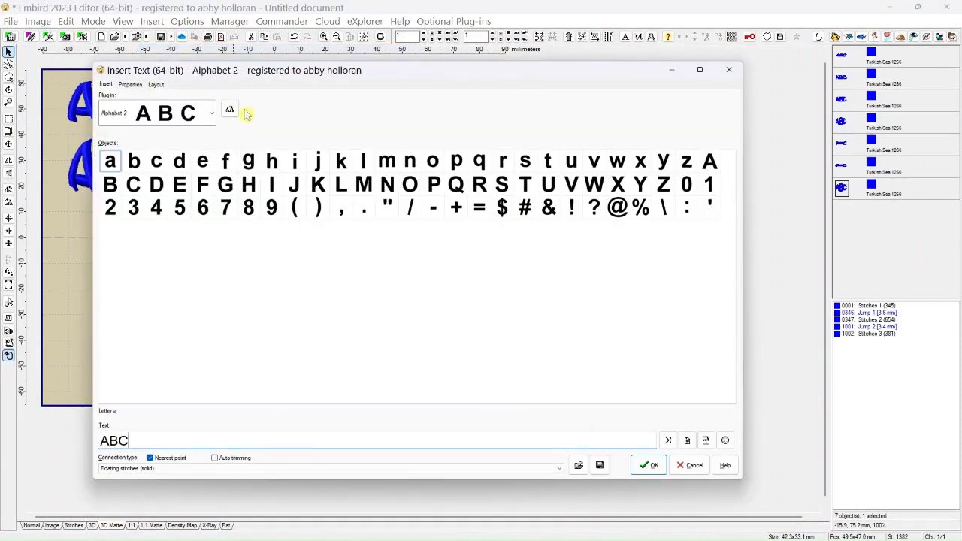
{"action": "left_click", "coordinate": [160, 85]}
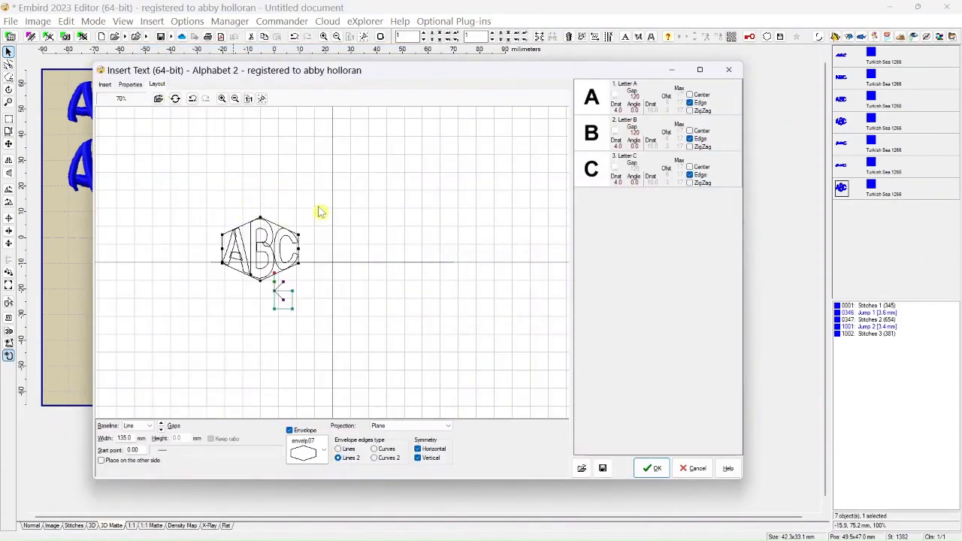
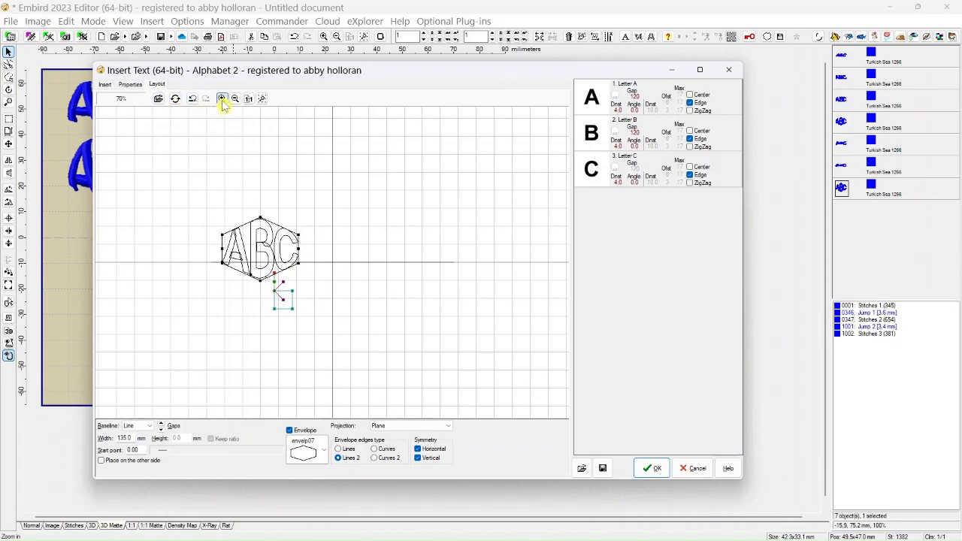
{"action": "left_click", "coordinate": [223, 101]}
{"action": "left_click", "coordinate": [222, 101]}
{"action": "left_click", "coordinate": [222, 101]}
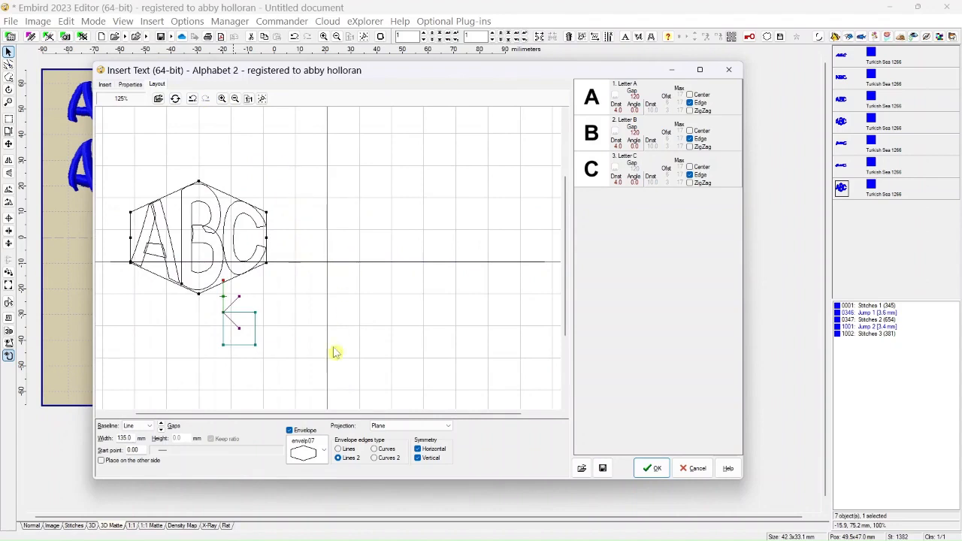
{"action": "left_click", "coordinate": [324, 452]}
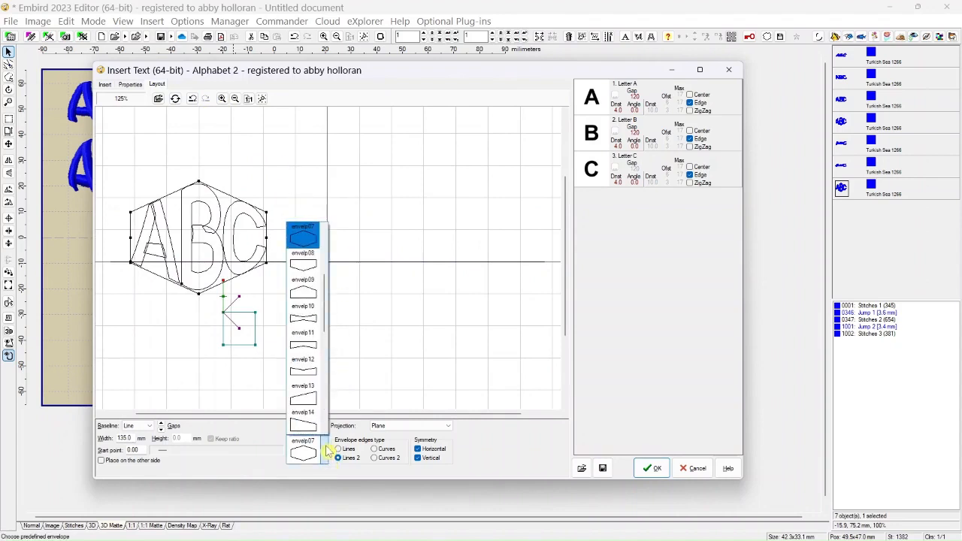
{"action": "left_click", "coordinate": [304, 344]}
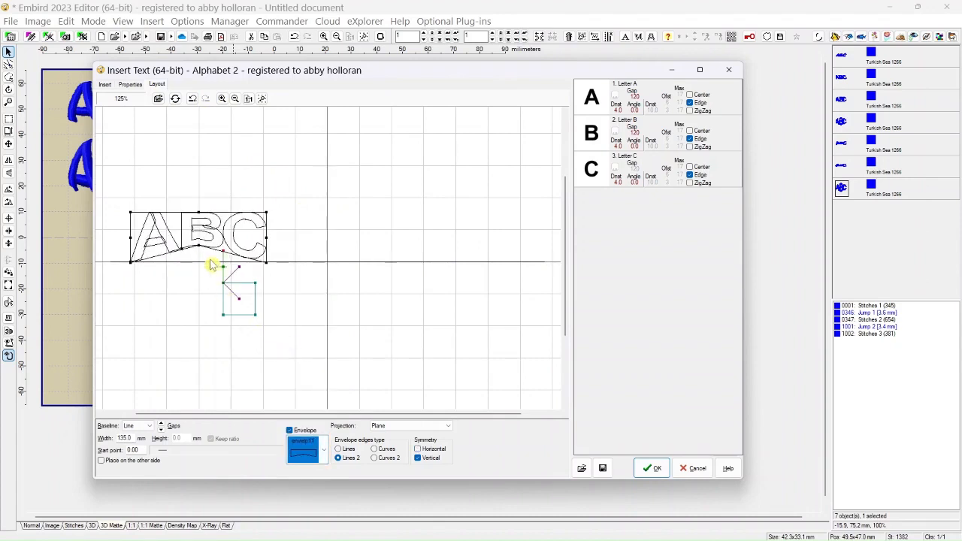
{"action": "left_click", "coordinate": [653, 468]}
{"action": "left_click_drag", "start_coordinate": [277, 240], "coordinate": [400, 184]}
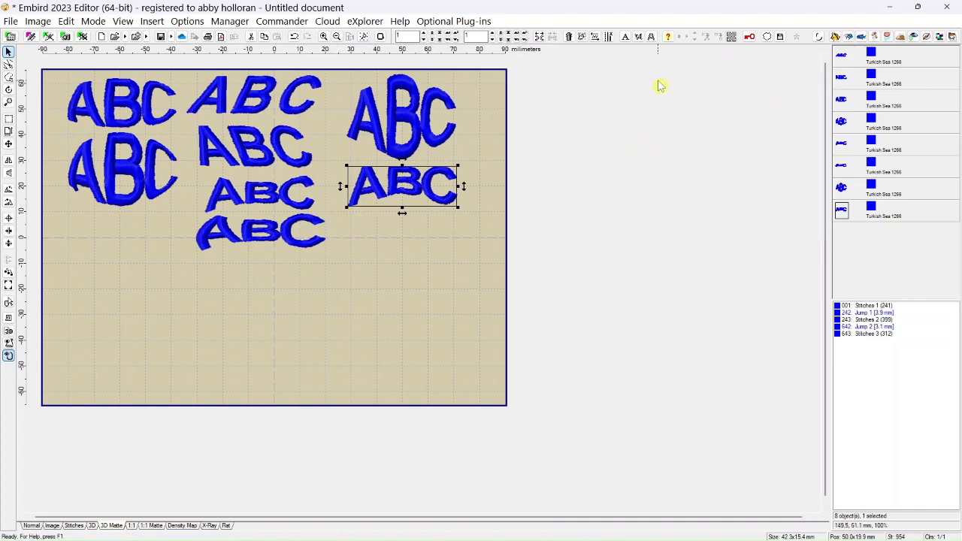
{"action": "left_click", "coordinate": [154, 22]}
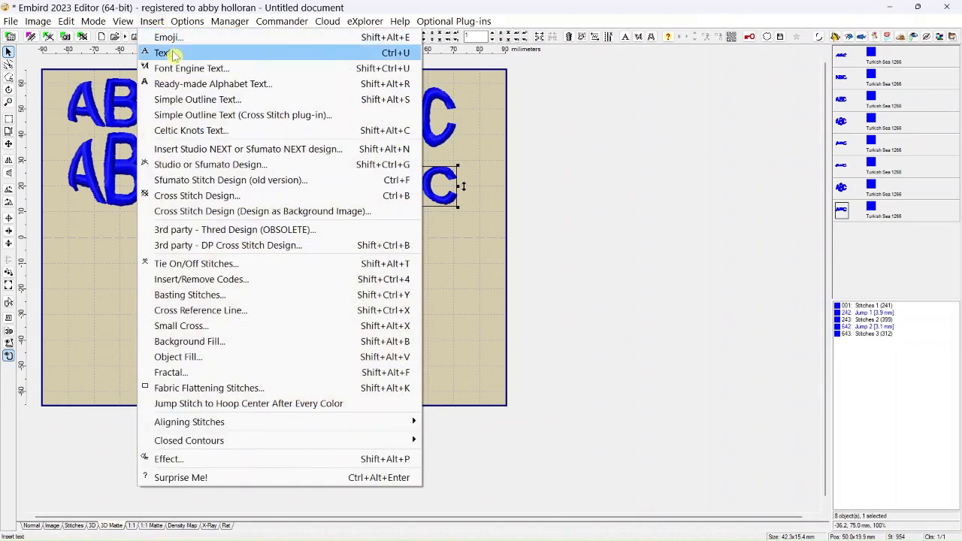
{"action": "left_click", "coordinate": [167, 53]}
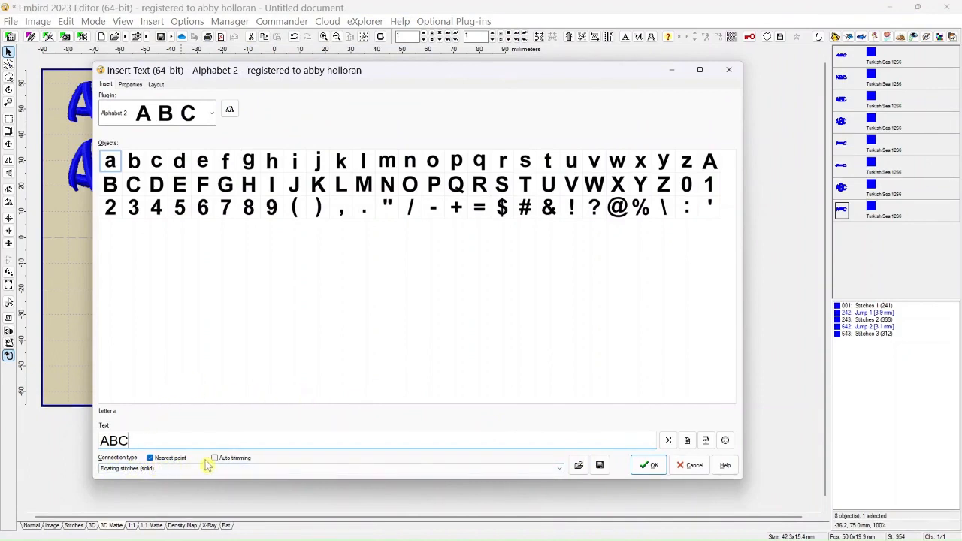
{"action": "left_click", "coordinate": [132, 84]}
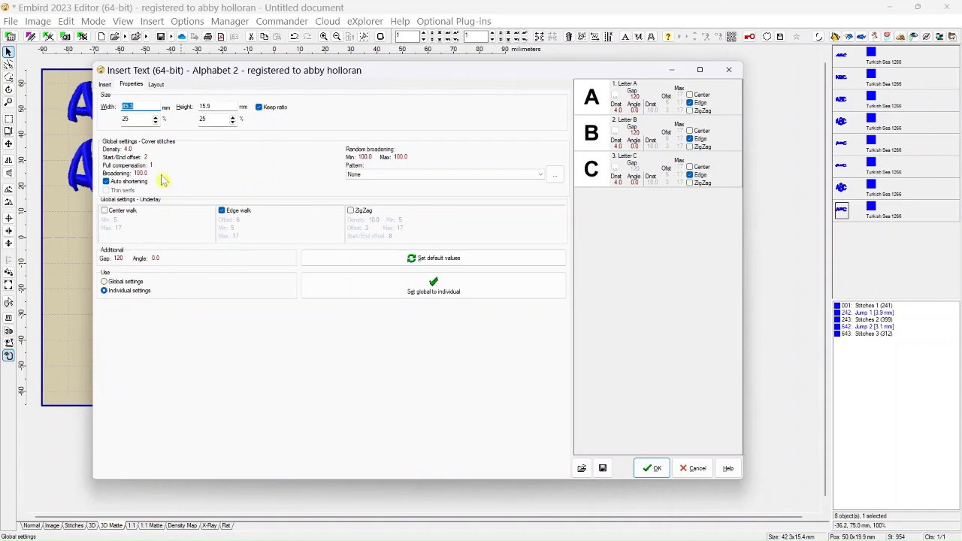
{"action": "left_click", "coordinate": [729, 70]}
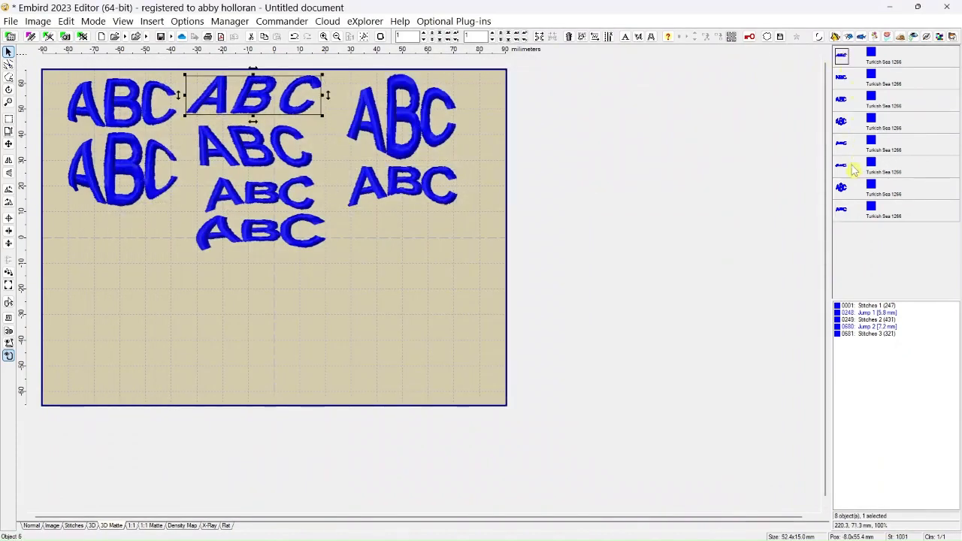
Step: Delete all the ABC lettering from the hoop
{"action": "key", "text": "ctrl+a"}
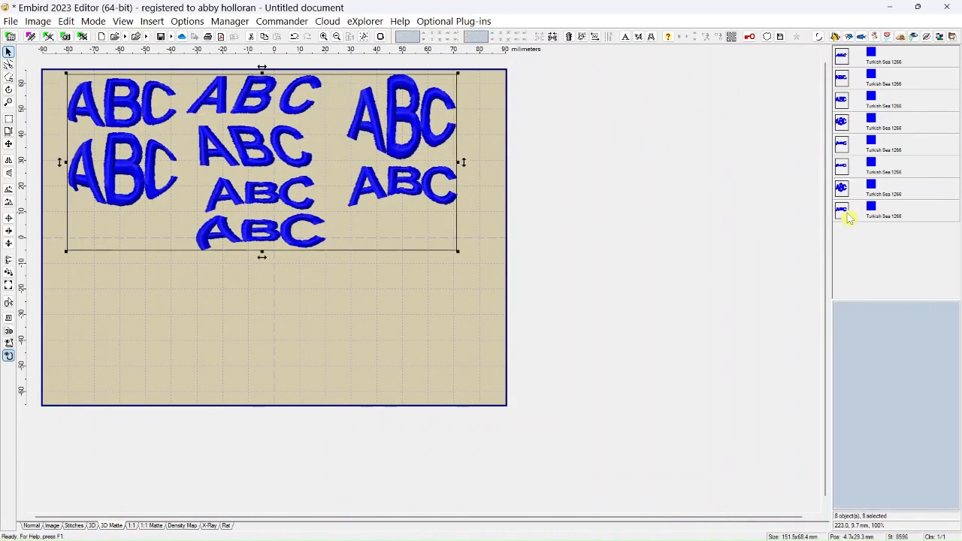
{"action": "key", "text": "Delete"}
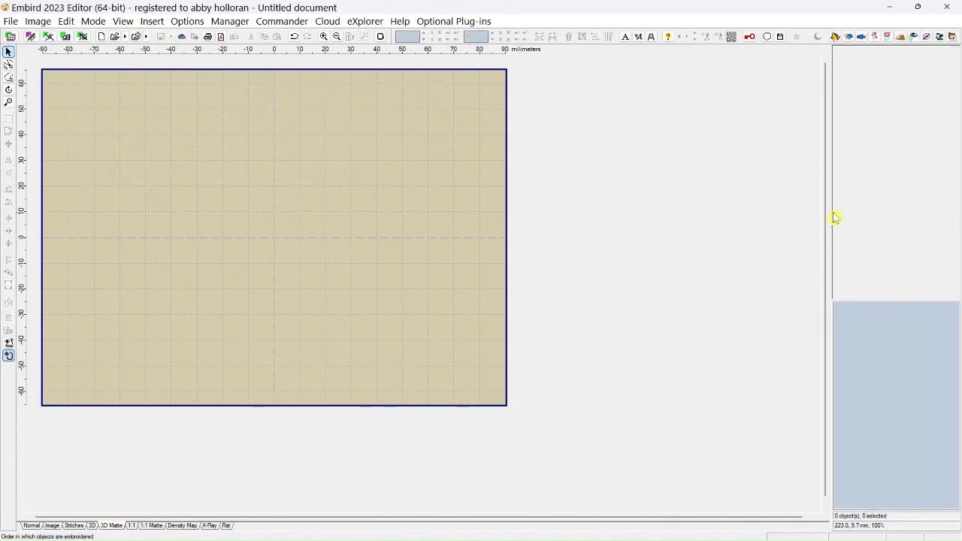
Step: Insert ABC text with the additional global rotation angle set to 15 degrees
{"action": "left_click", "coordinate": [152, 21]}
{"action": "left_click", "coordinate": [159, 52]}
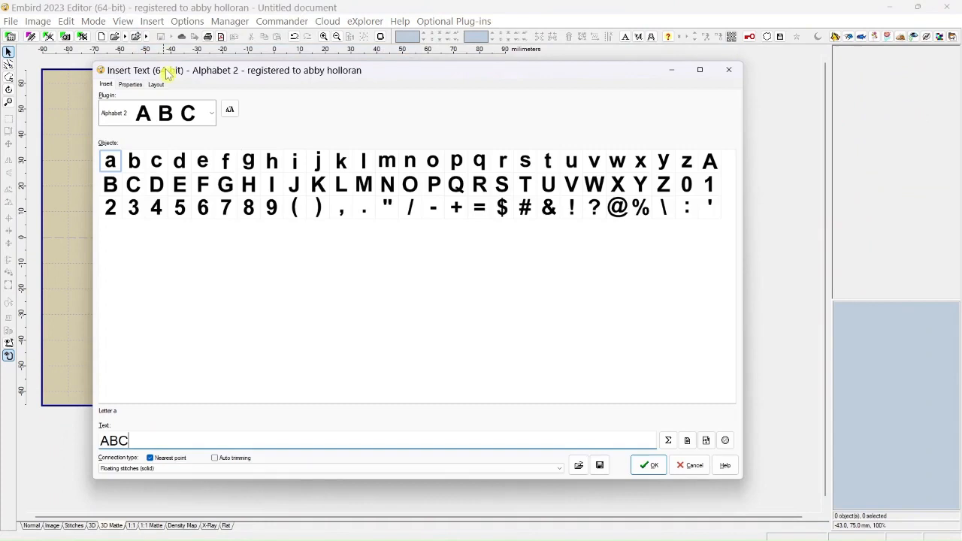
{"action": "left_click", "coordinate": [131, 86]}
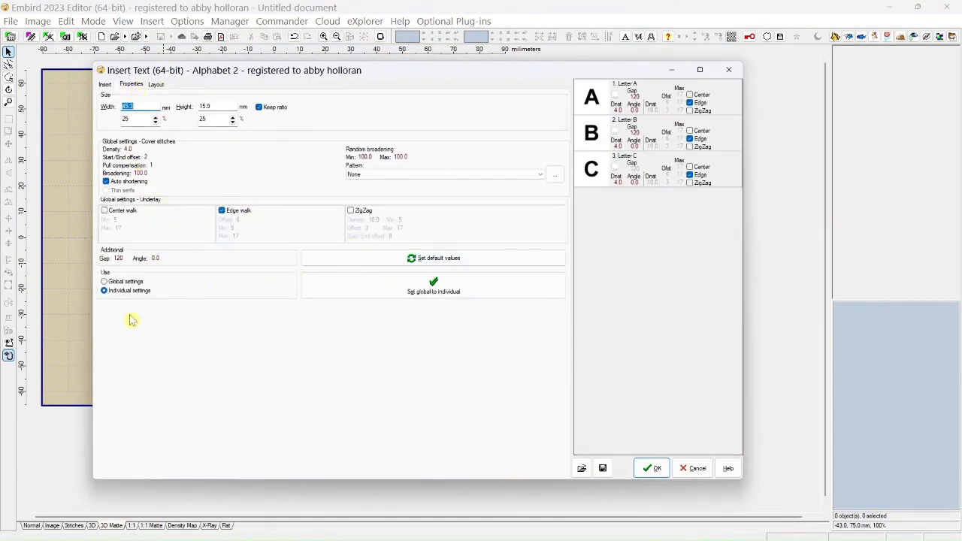
{"action": "left_click", "coordinate": [156, 259]}
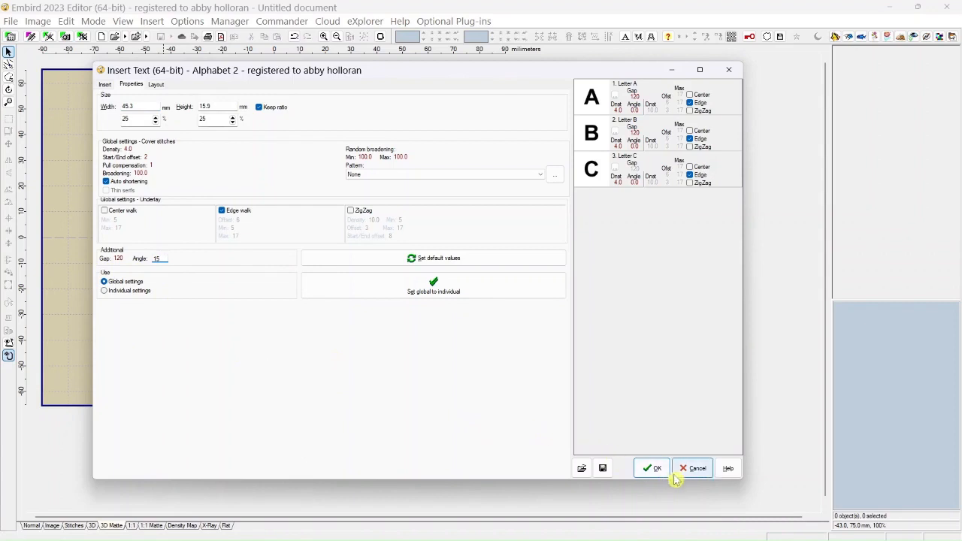
{"action": "left_click", "coordinate": [642, 471]}
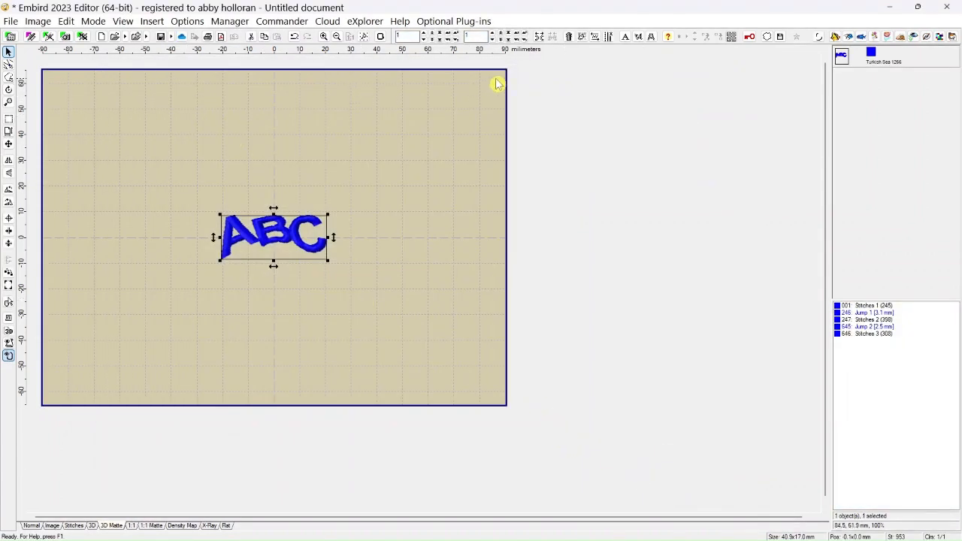
Step: Replace the enveloped ABC with a tilted ABC that has the envelope turned off, placed about 49 mm above the hoop's centre
{"action": "left_click", "coordinate": [570, 43]}
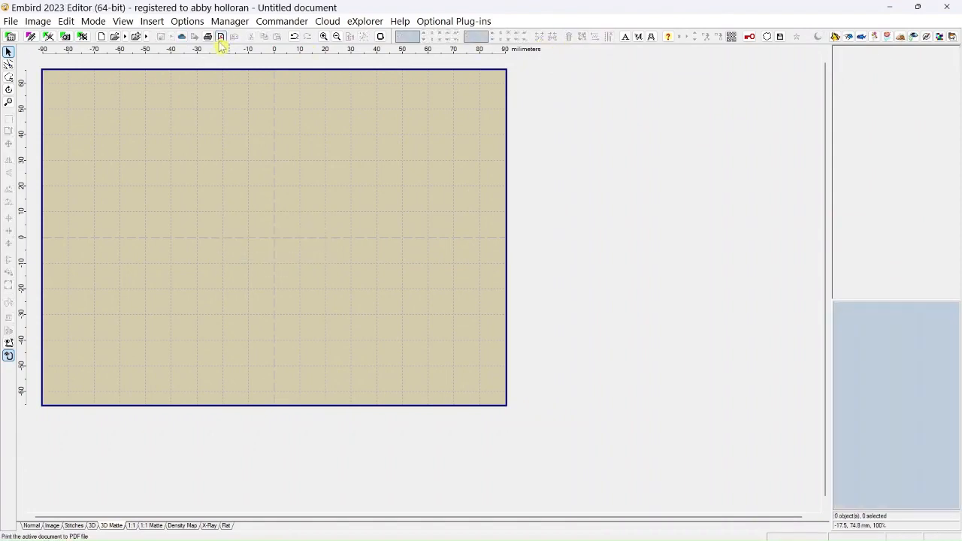
{"action": "left_click", "coordinate": [154, 21]}
{"action": "left_click", "coordinate": [166, 55]}
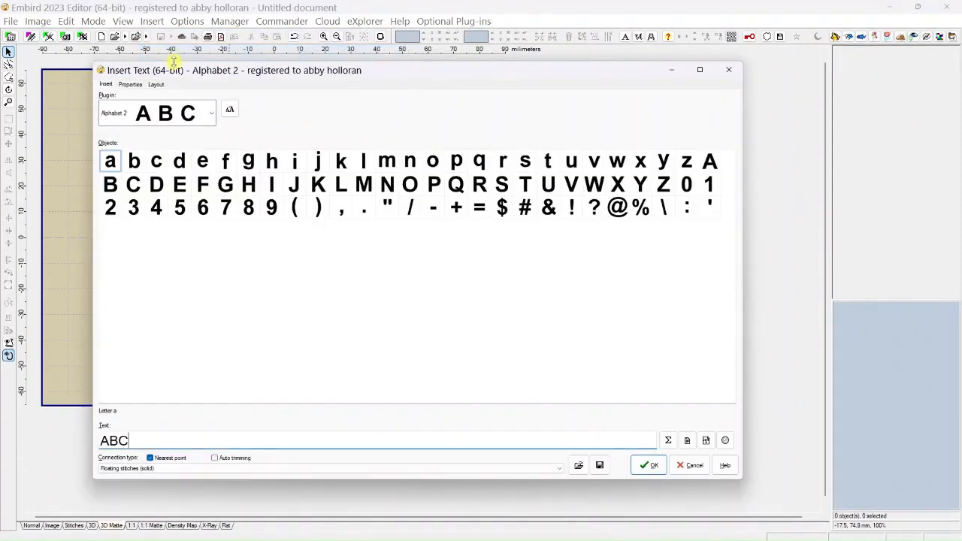
{"action": "left_click", "coordinate": [155, 85]}
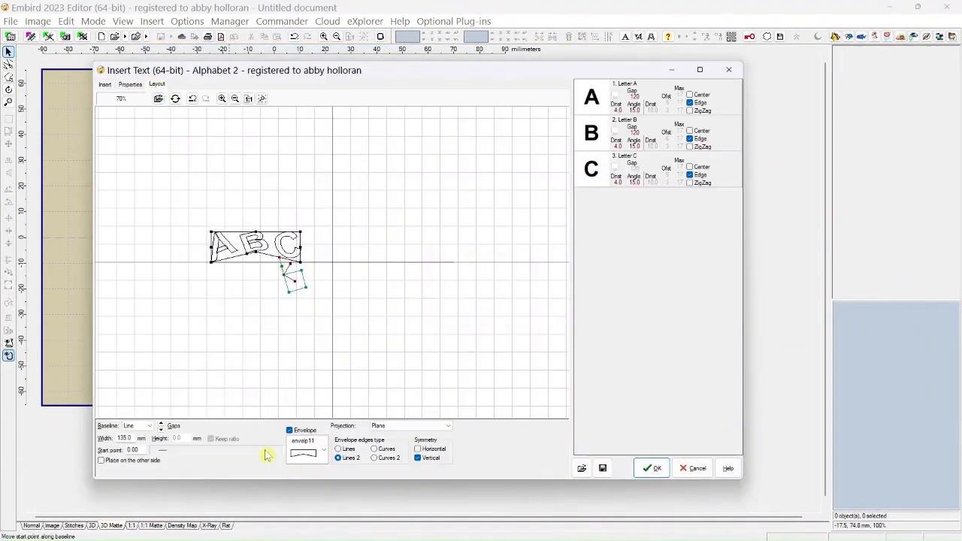
{"action": "left_click", "coordinate": [292, 433]}
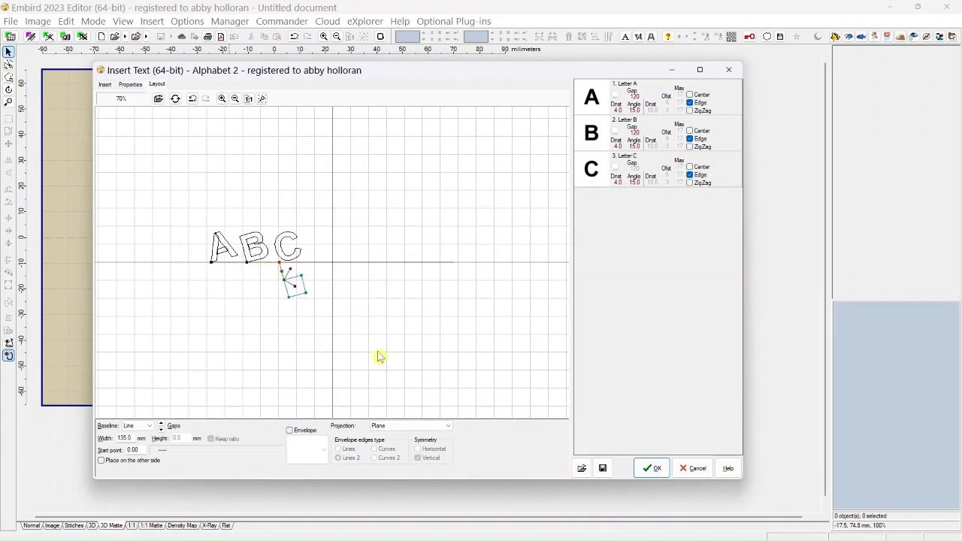
{"action": "left_click", "coordinate": [649, 469]}
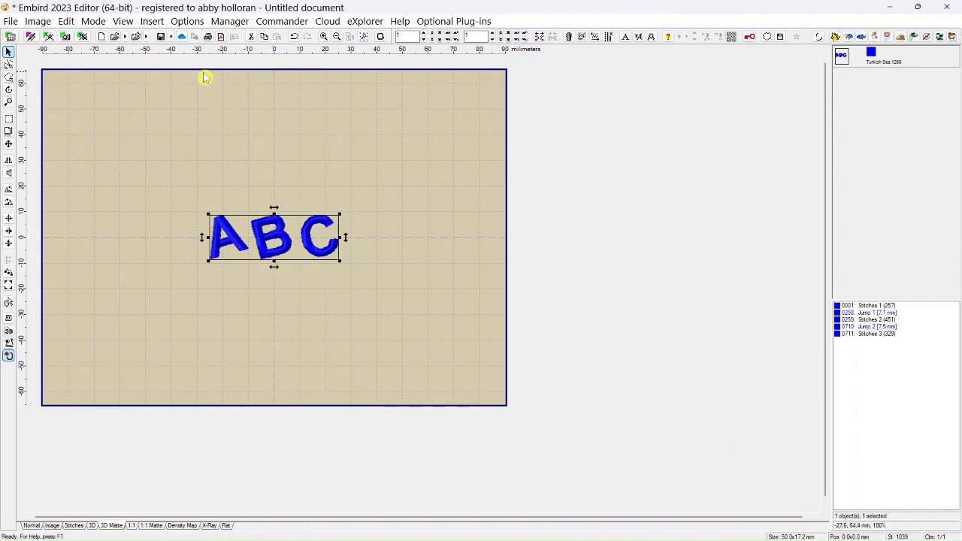
{"action": "left_click_drag", "start_coordinate": [272, 225], "coordinate": [264, 90]}
Step: Set the global rotation angle and the individual angles of letters A, B and C to 0 for a new ABC text
{"action": "left_click", "coordinate": [161, 24]}
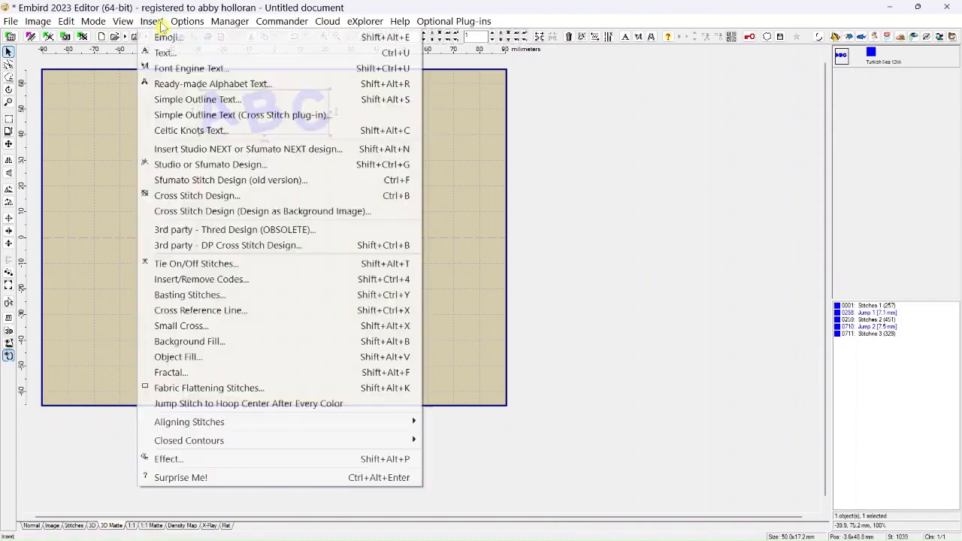
{"action": "left_click", "coordinate": [164, 55]}
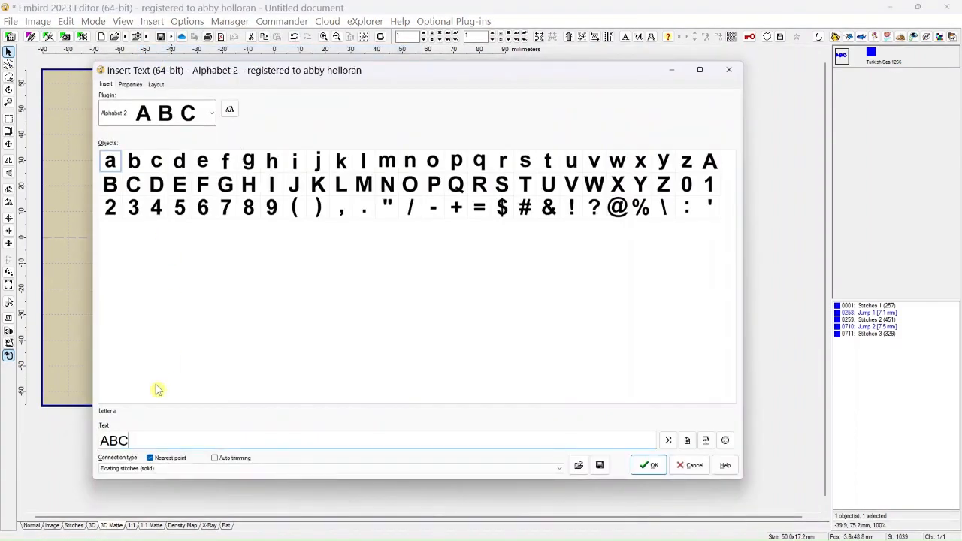
{"action": "left_click", "coordinate": [124, 85]}
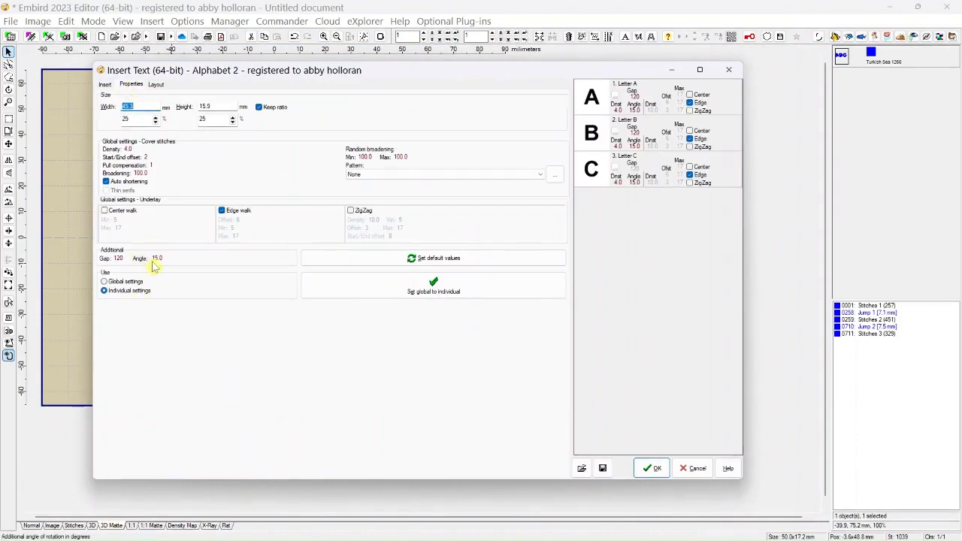
{"action": "double_click", "coordinate": [160, 258]}
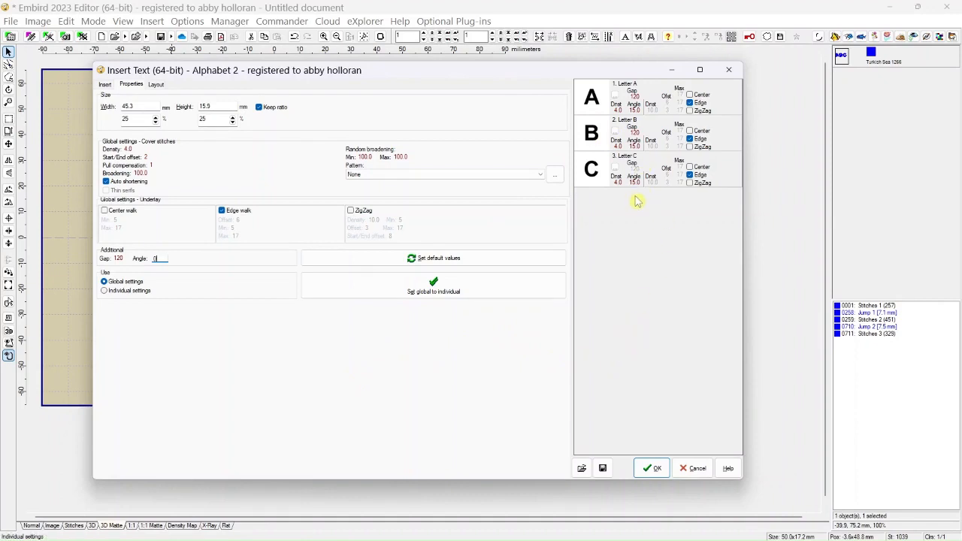
{"action": "left_click", "coordinate": [634, 111]}
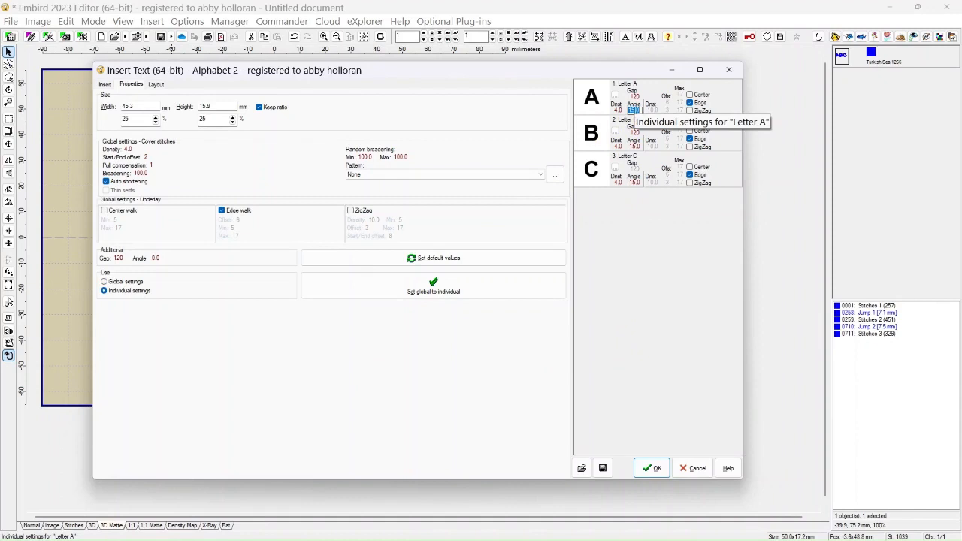
{"action": "type", "text": "0"}
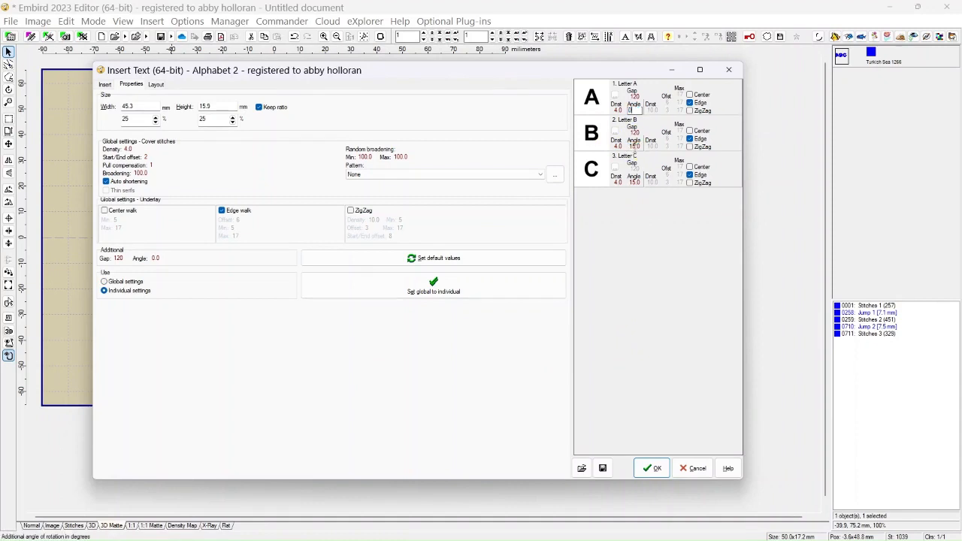
{"action": "left_click", "coordinate": [635, 147]}
{"action": "type", "text": "0"}
{"action": "left_click", "coordinate": [636, 183]}
{"action": "type", "text": "0"}
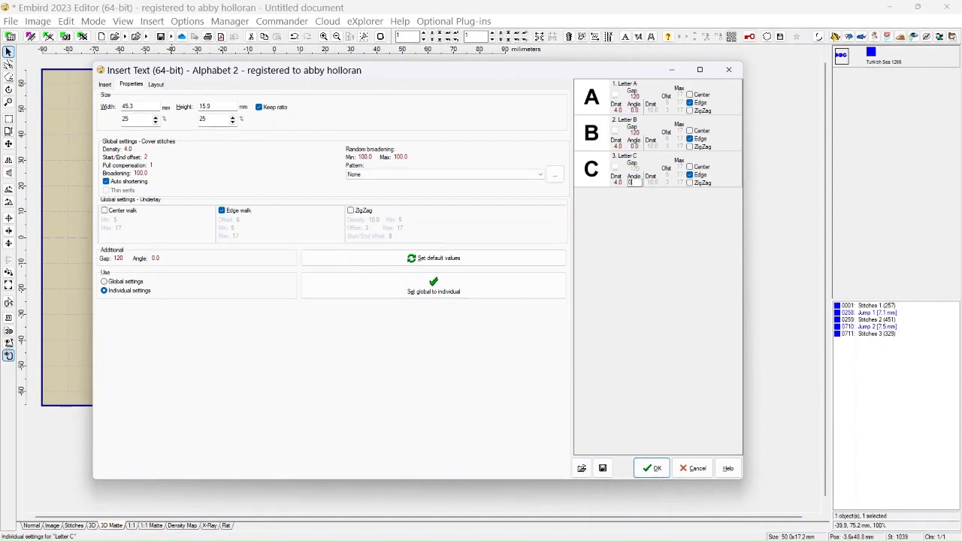
Step: Set only letter A's angle to 20, insert the lettering, and place it just below the tilted ABC
{"action": "left_click", "coordinate": [635, 111]}
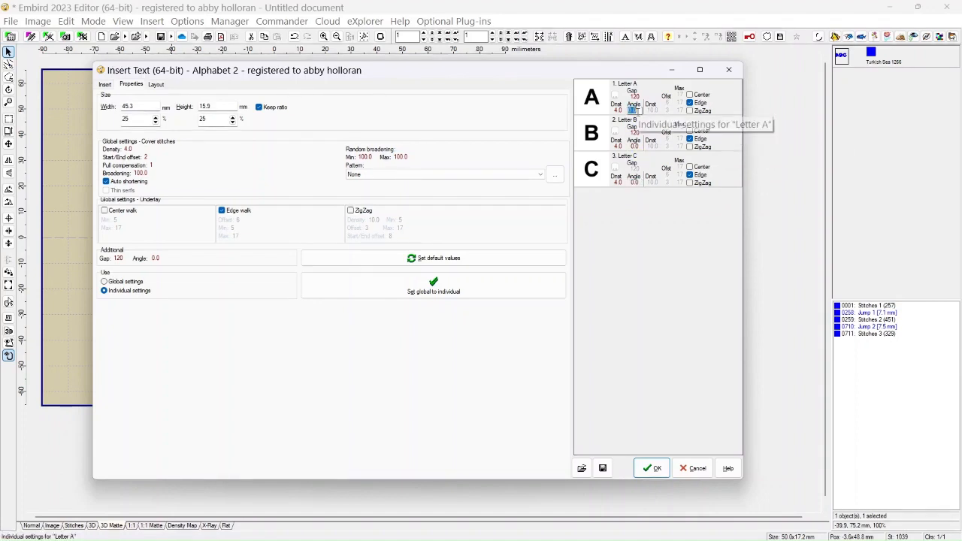
{"action": "type", "text": "20"}
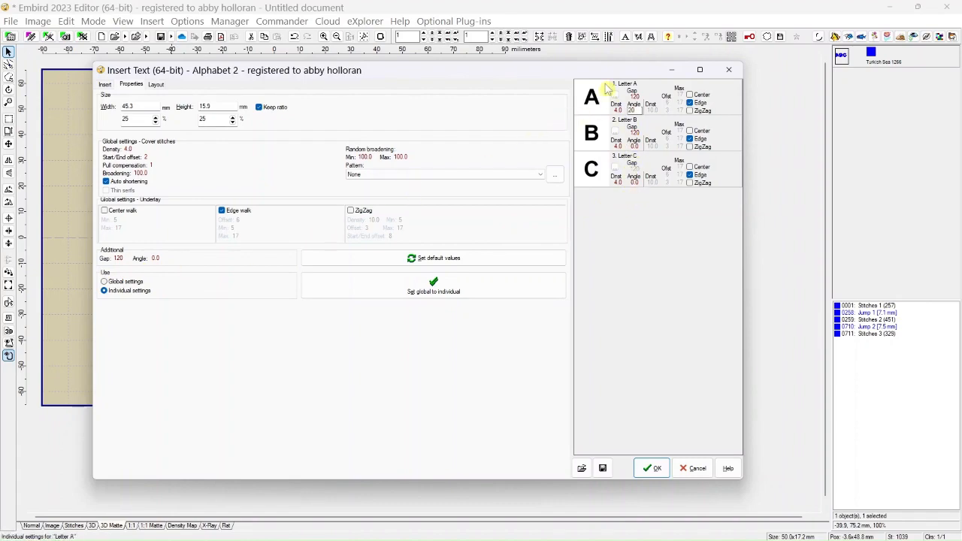
{"action": "left_click", "coordinate": [651, 468]}
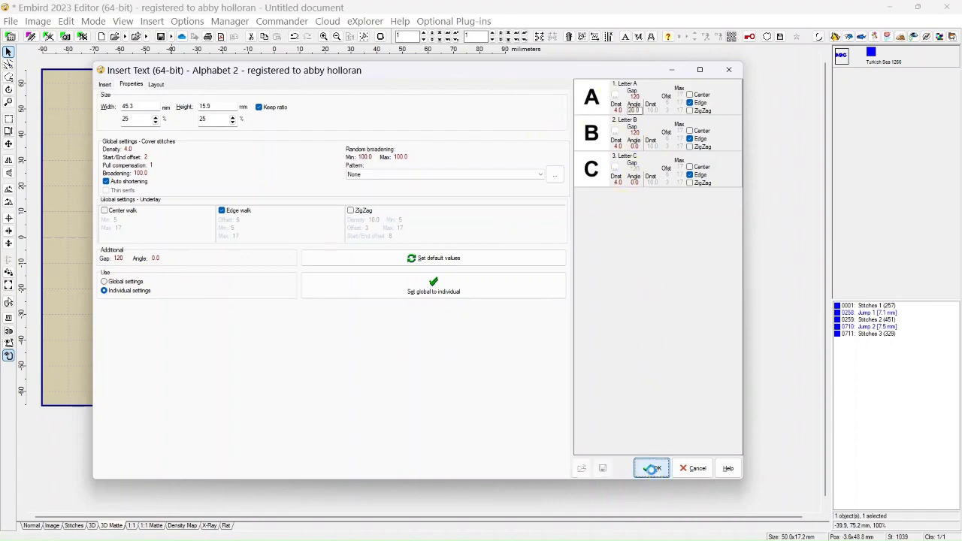
{"action": "left_click_drag", "start_coordinate": [282, 251], "coordinate": [274, 180]}
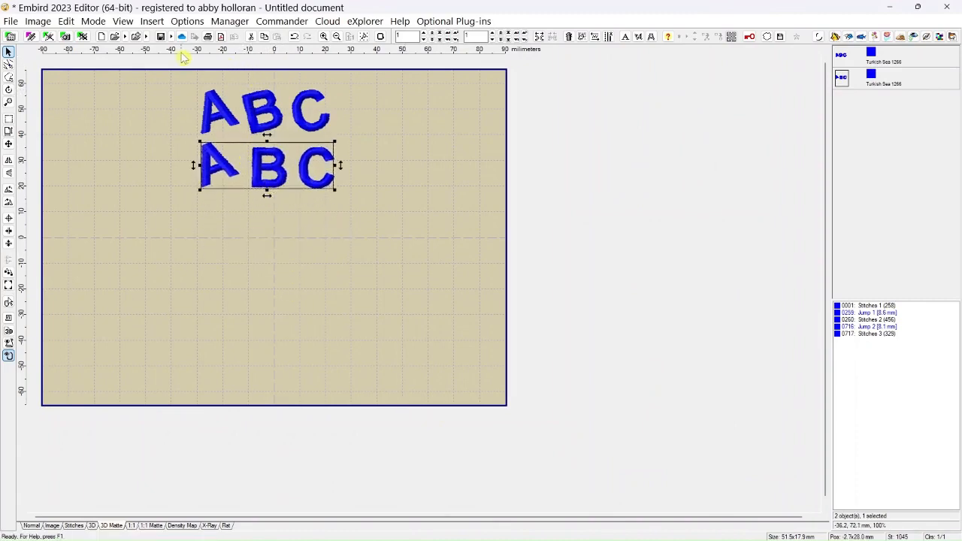
Step: Start a new ABC text with individual settings and reset letter A's angle to 0
{"action": "left_click", "coordinate": [158, 22]}
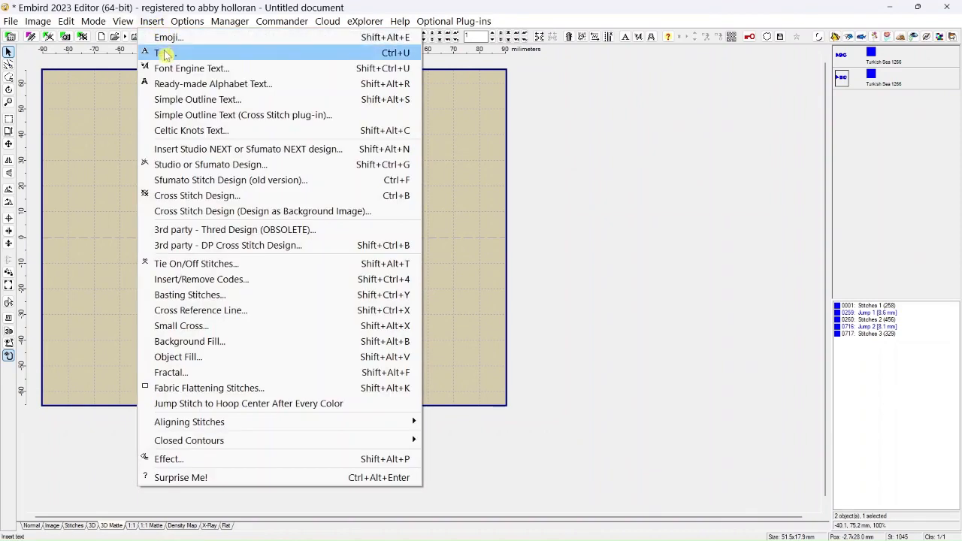
{"action": "left_click", "coordinate": [165, 53]}
{"action": "left_click", "coordinate": [132, 86]}
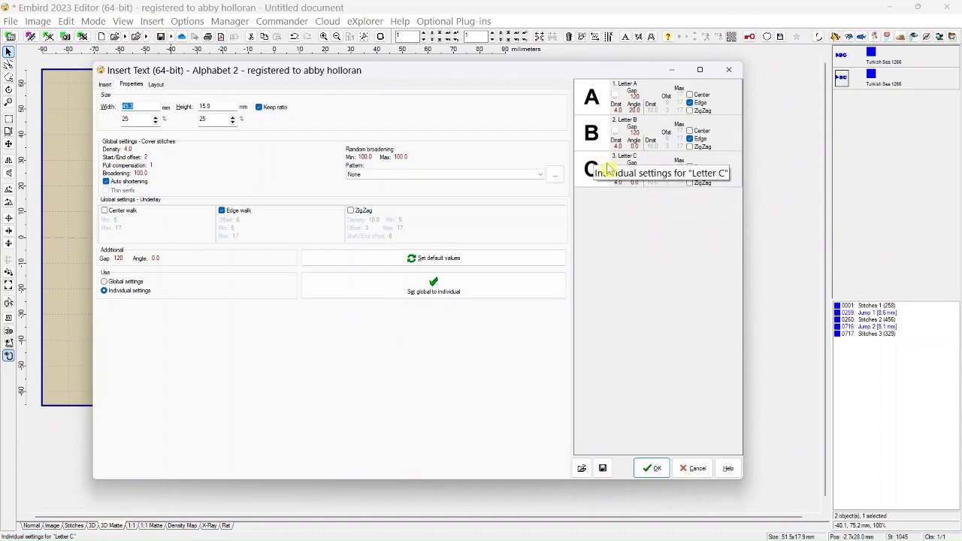
{"action": "left_click", "coordinate": [633, 110]}
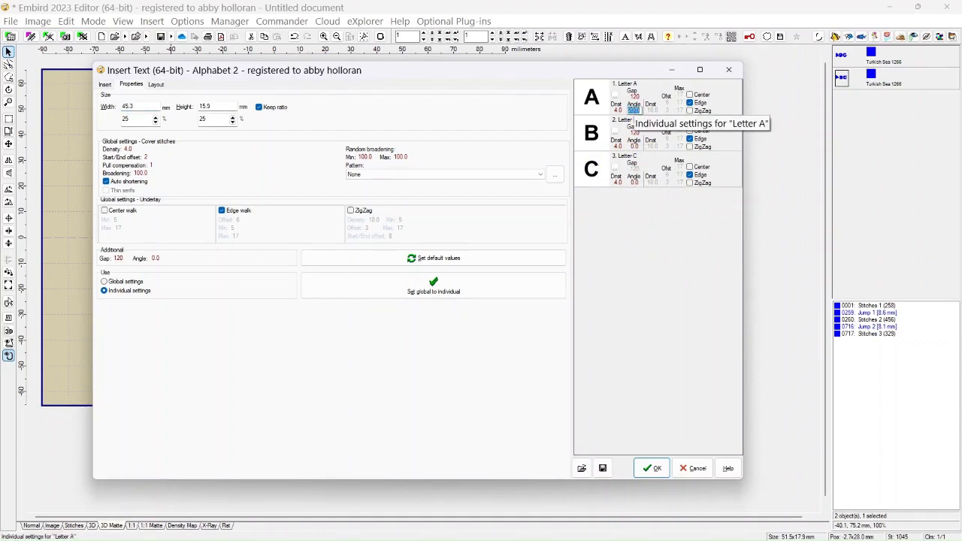
{"action": "type", "text": "0"}
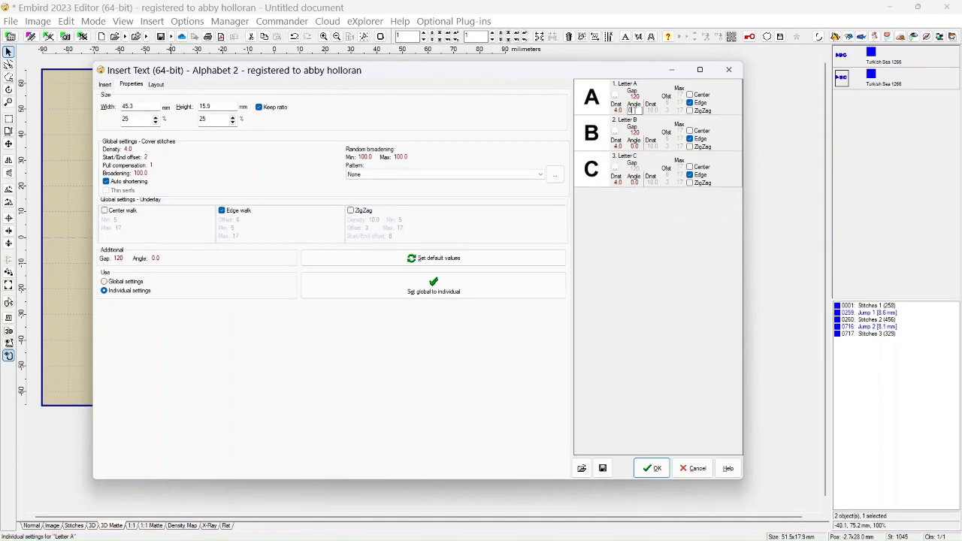
Step: Give only letter A much sparser stitching through its individual density, turn off its edge underlay, and insert the ABC lettering at the hoop's centre
{"action": "left_click", "coordinate": [617, 111]}
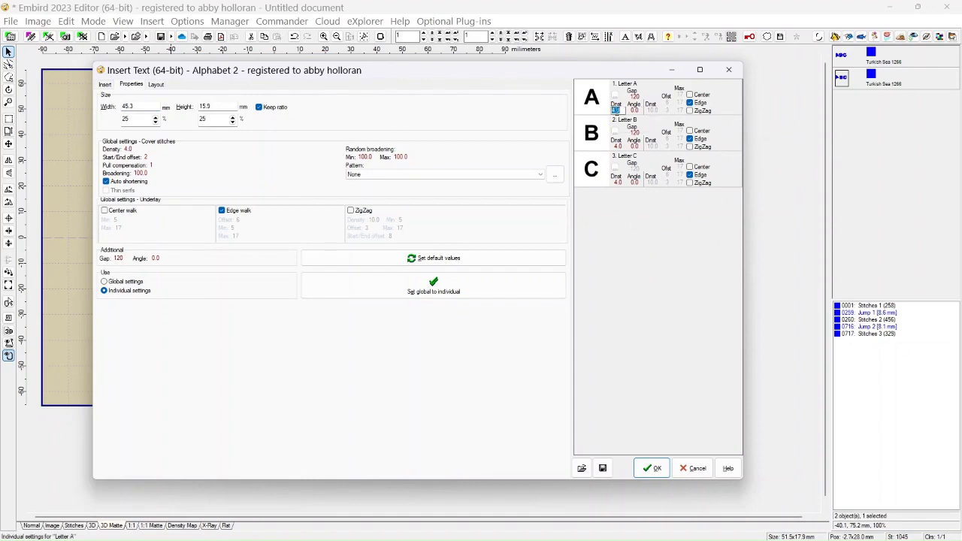
{"action": "left_click", "coordinate": [690, 103]}
{"action": "left_click", "coordinate": [652, 470]}
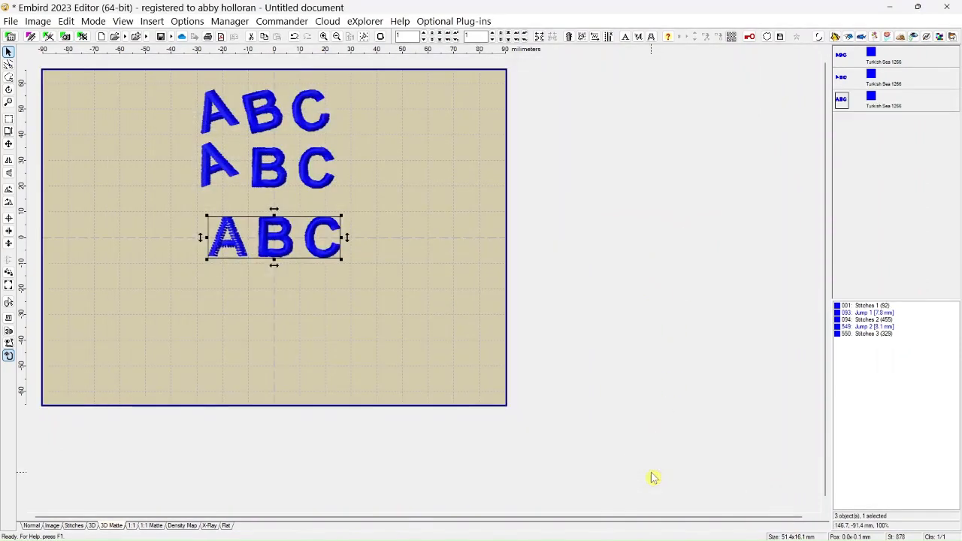
{"action": "scroll", "coordinate": [371, 339], "scroll_direction": "up", "scroll_amount": 5}
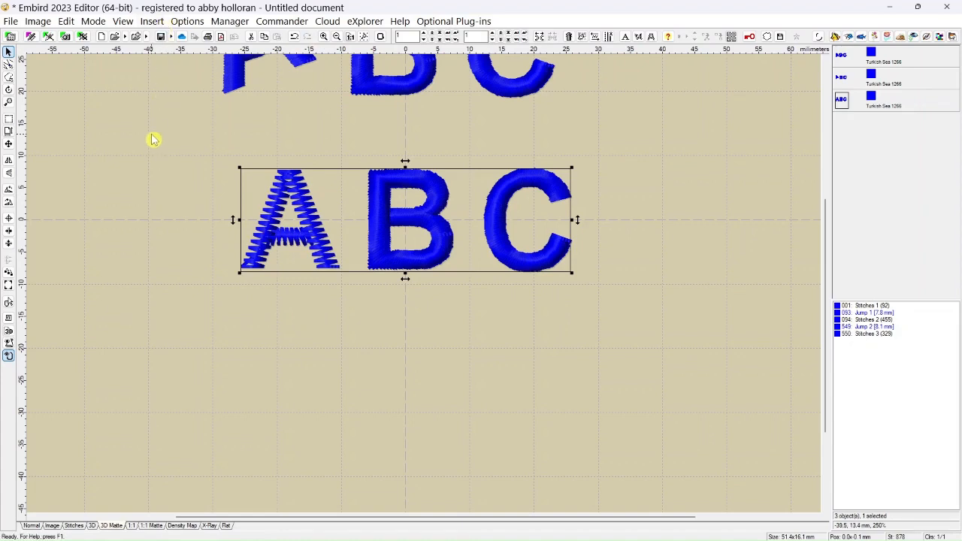
{"action": "scroll", "coordinate": [154, 139], "scroll_direction": "down", "scroll_amount": 4}
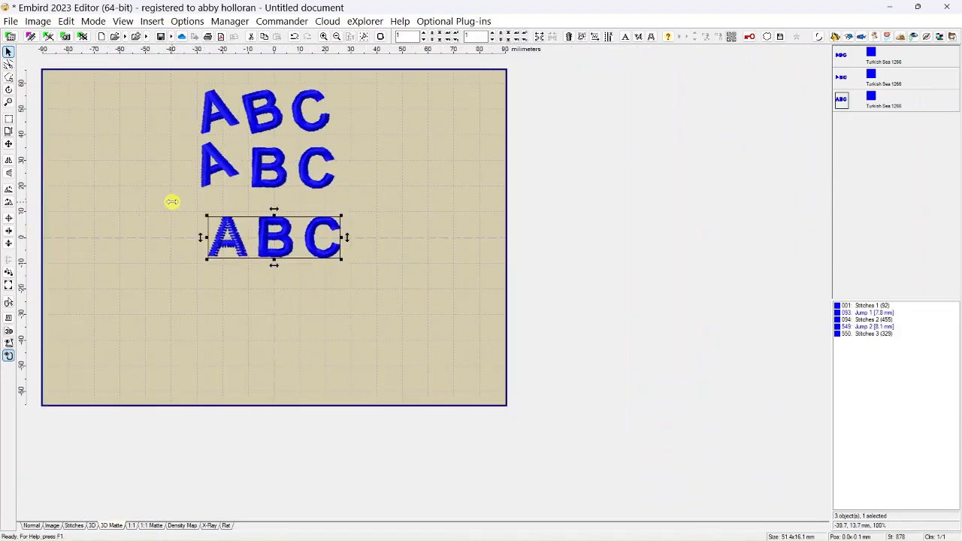